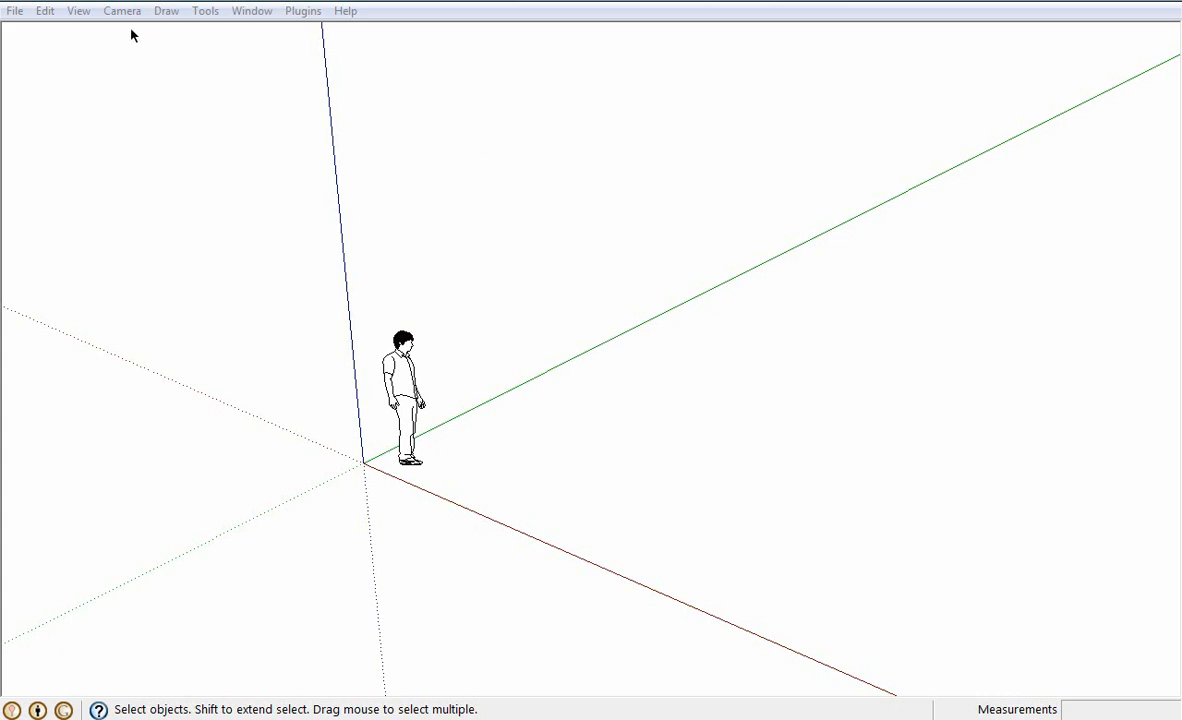
Step: Show the Large Tool Set, Views and Face Style toolbars
left_click(80, 12)
mouse_move(102, 35)
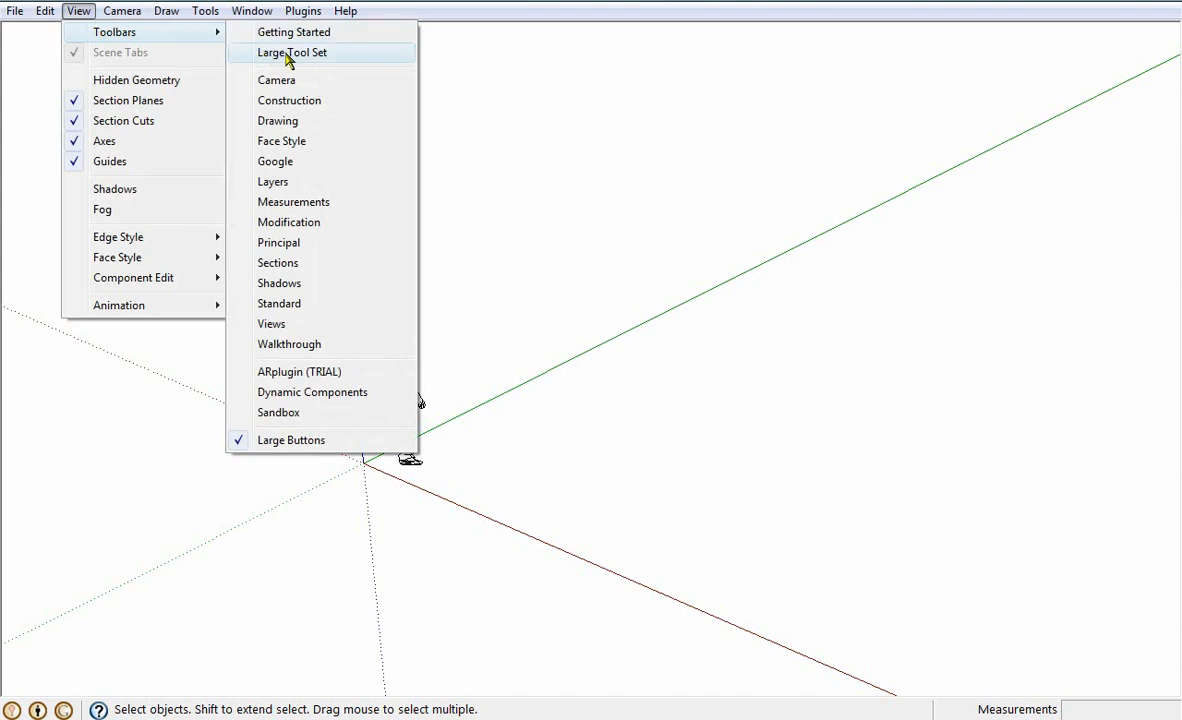
left_click(316, 55)
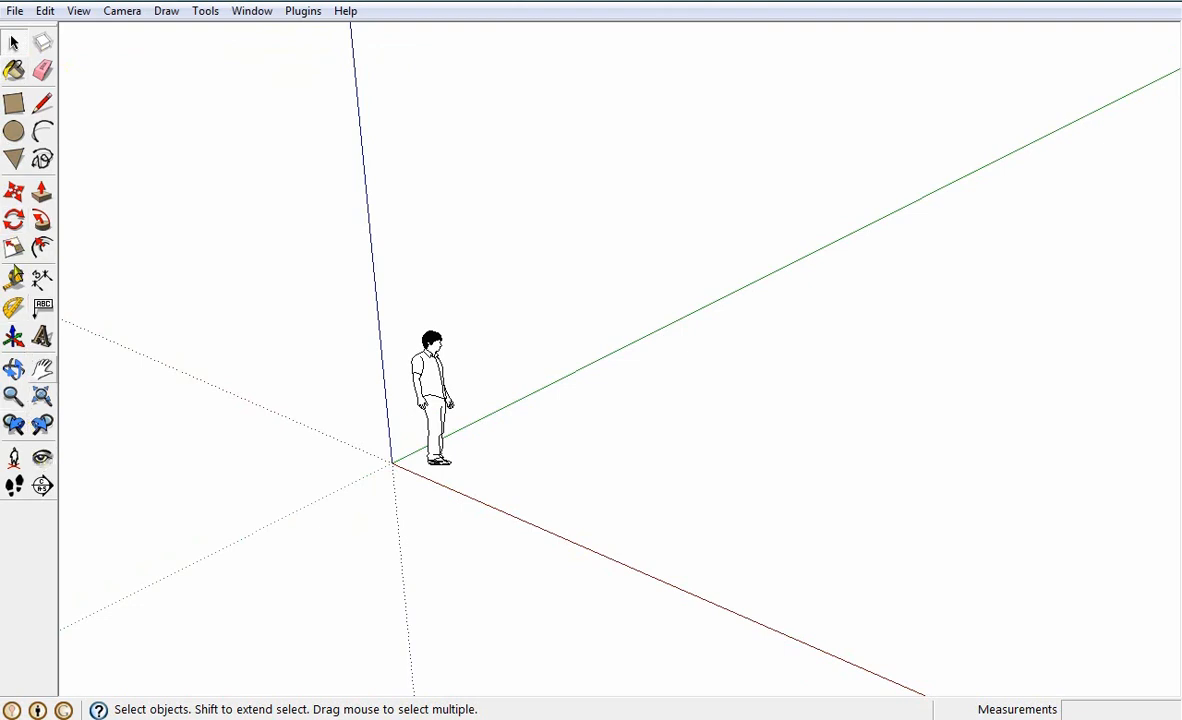
left_click(78, 12)
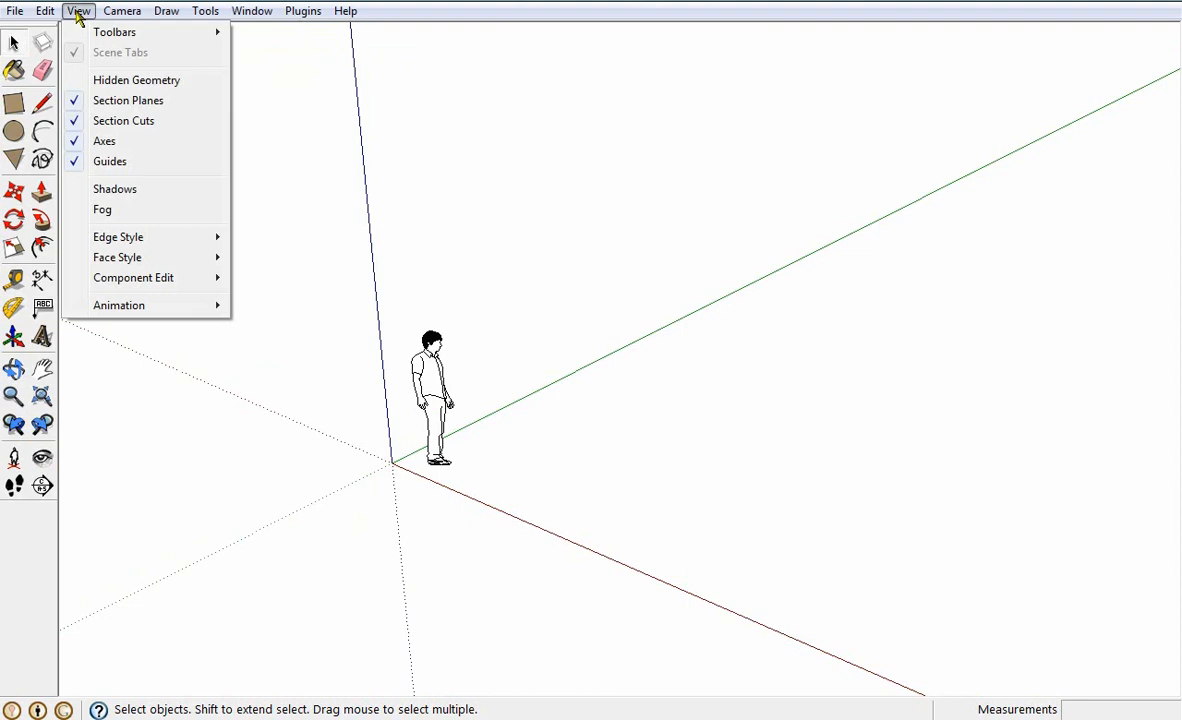
mouse_move(152, 32)
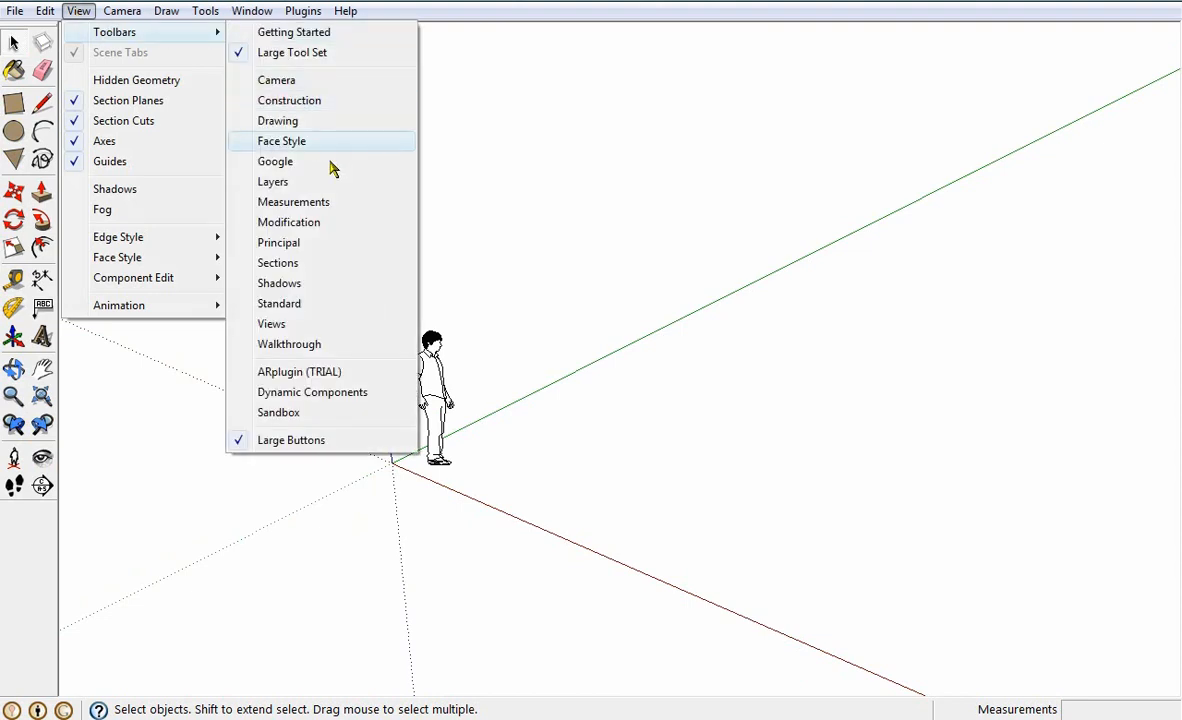
left_click(280, 326)
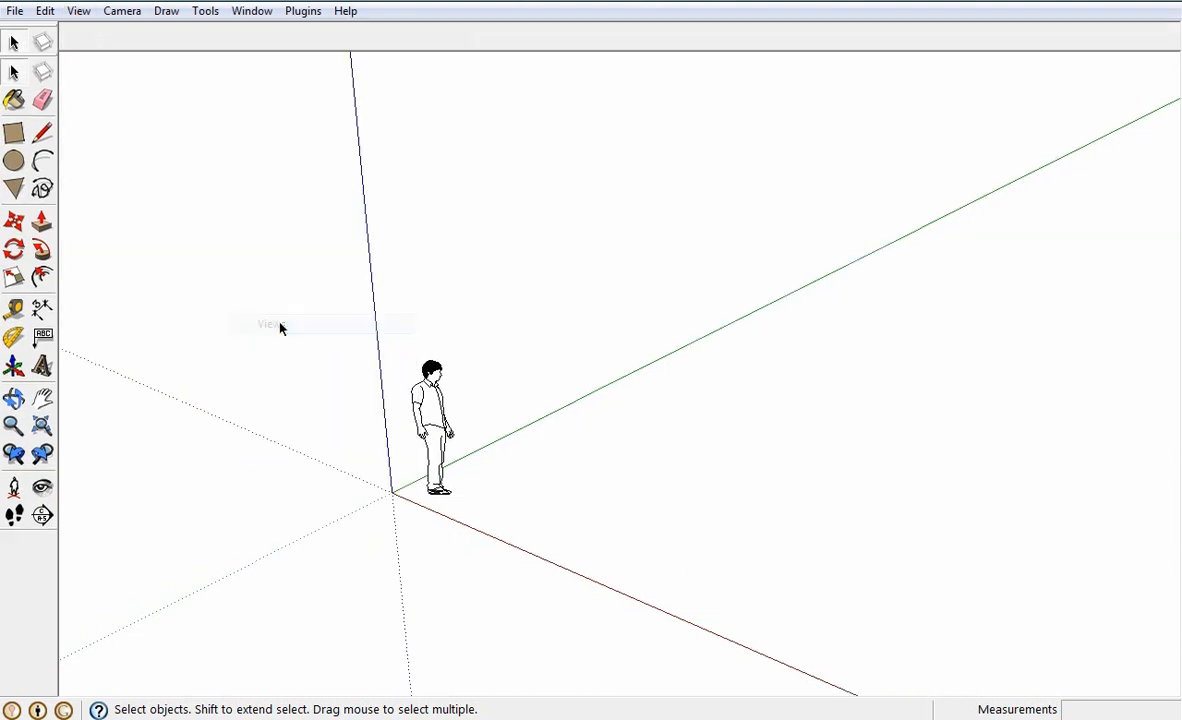
left_click(78, 11)
mouse_move(93, 38)
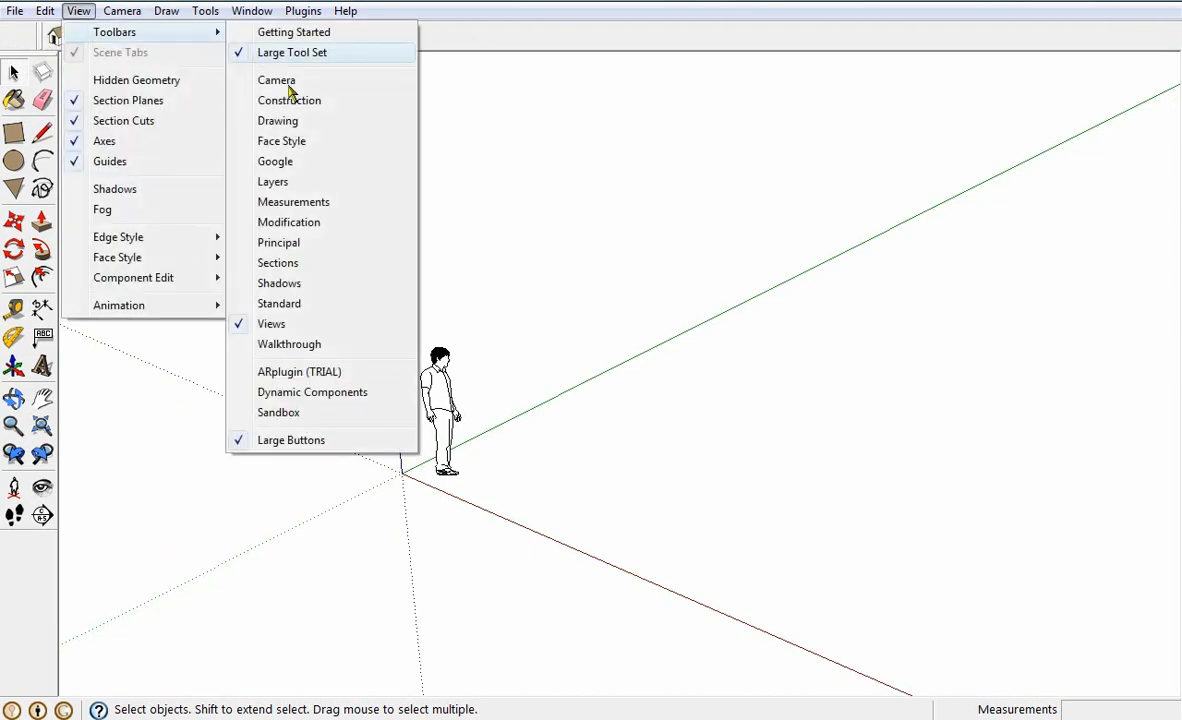
left_click(288, 141)
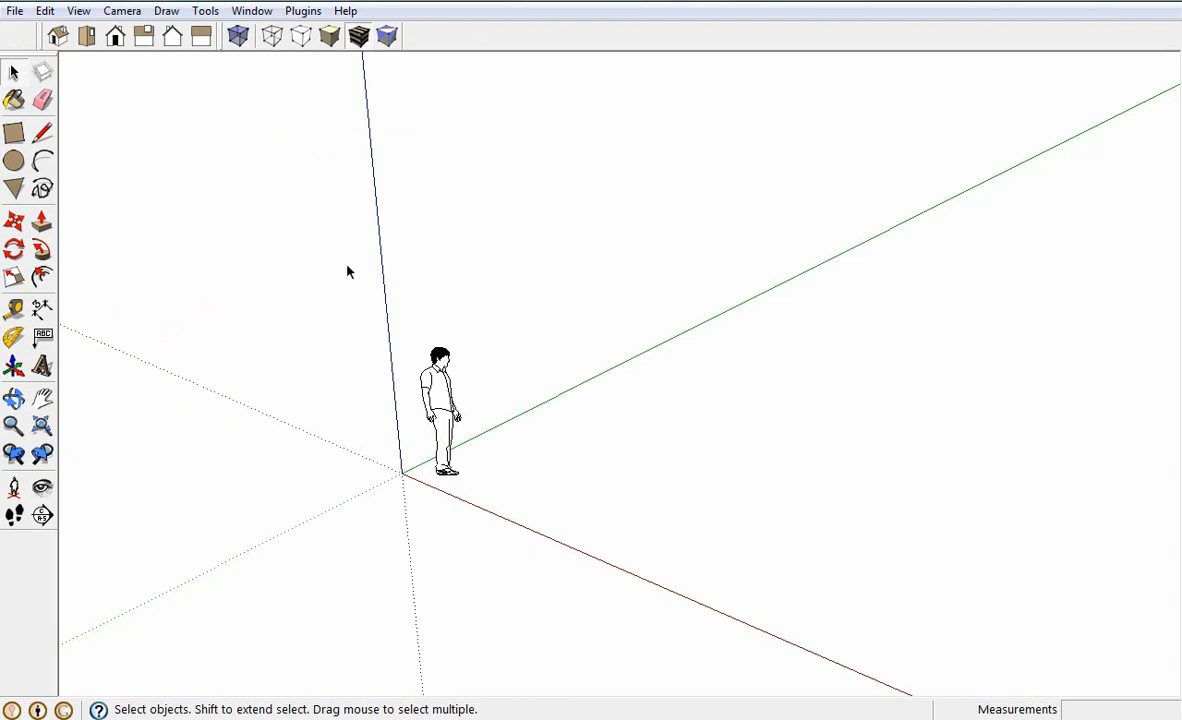
Step: Configure the model's length units to decimal centimeters with a precision of 0,00cm
left_click(254, 14)
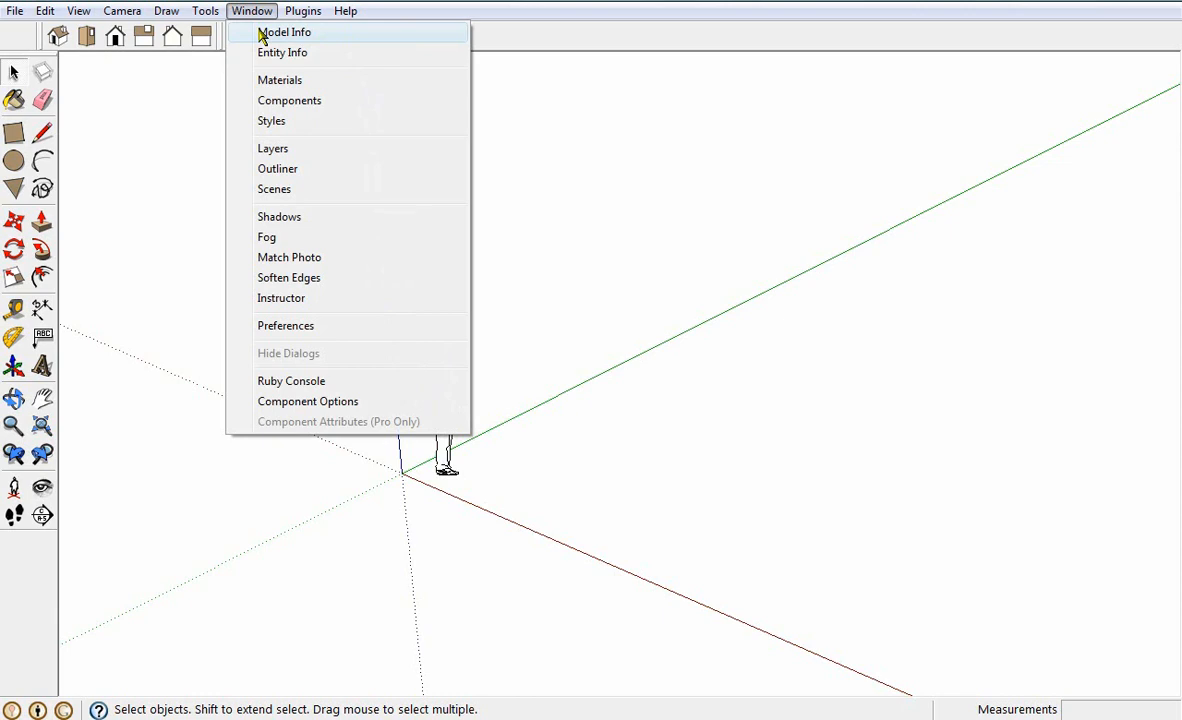
left_click(262, 34)
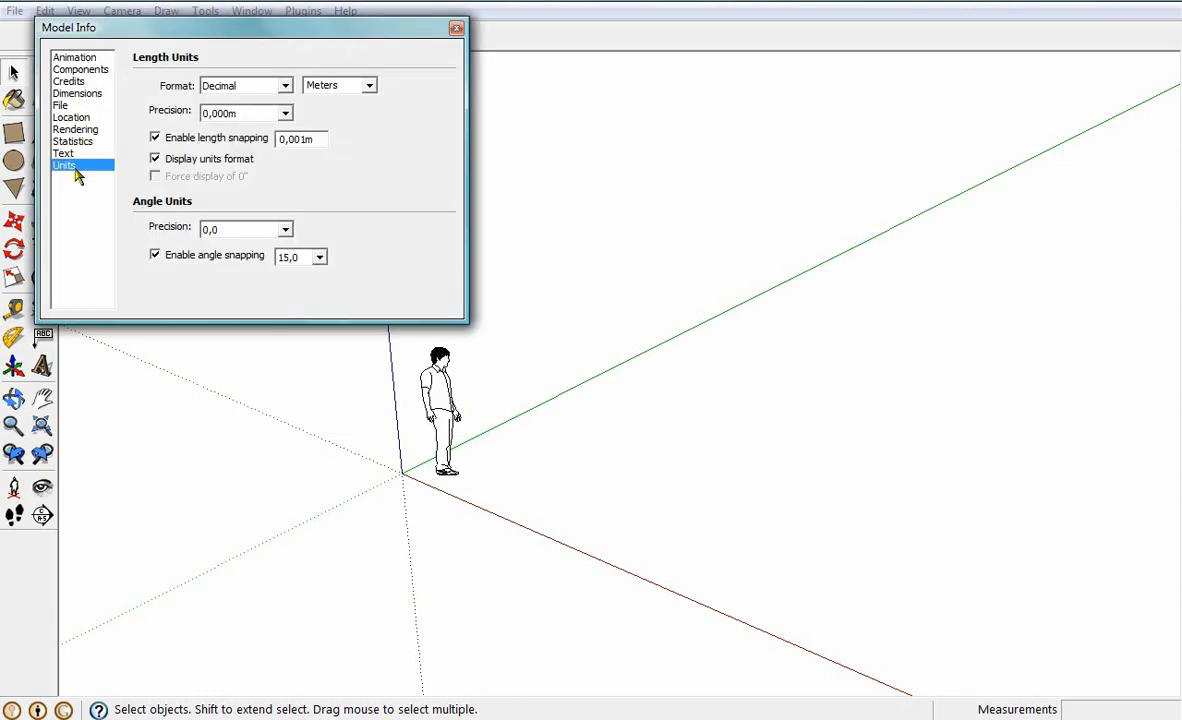
left_click(246, 91)
left_click(246, 91)
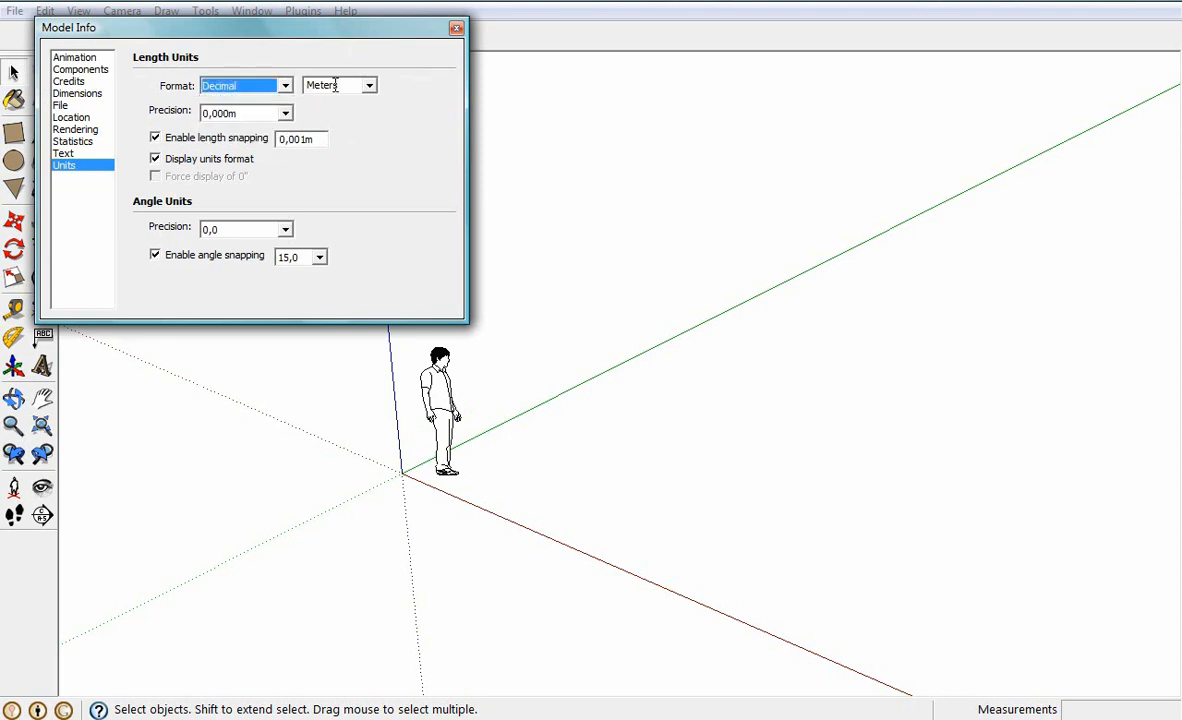
left_click(369, 88)
left_click(370, 88)
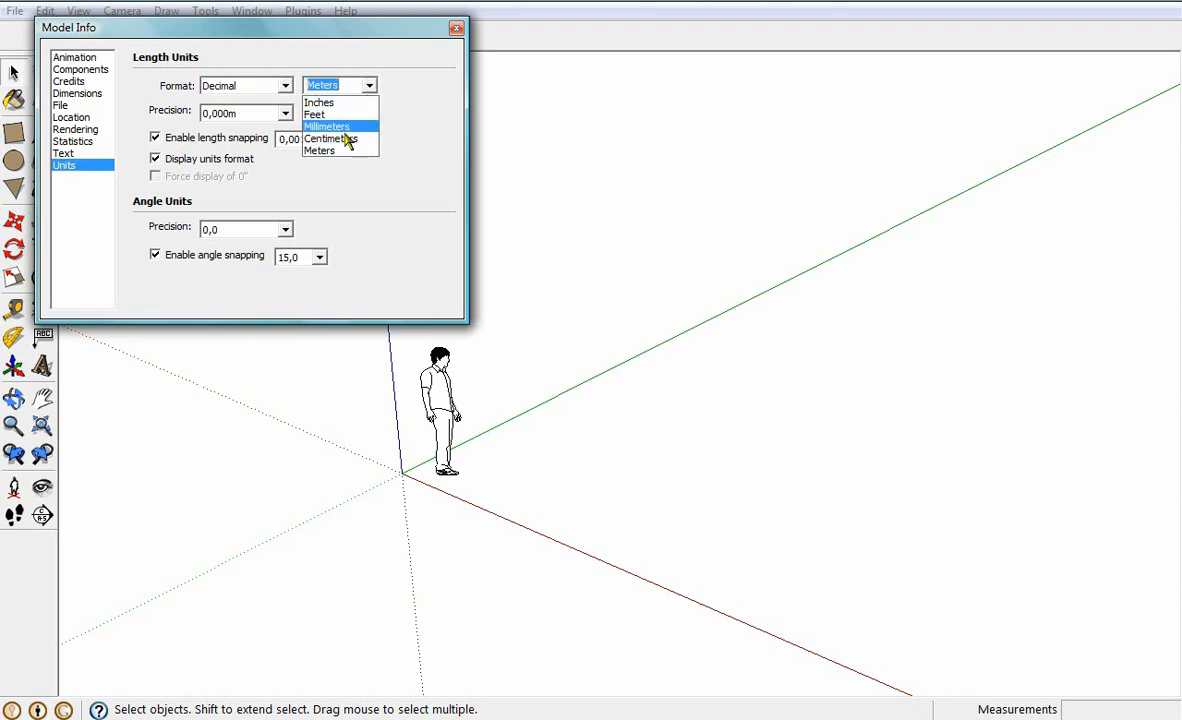
left_click(345, 139)
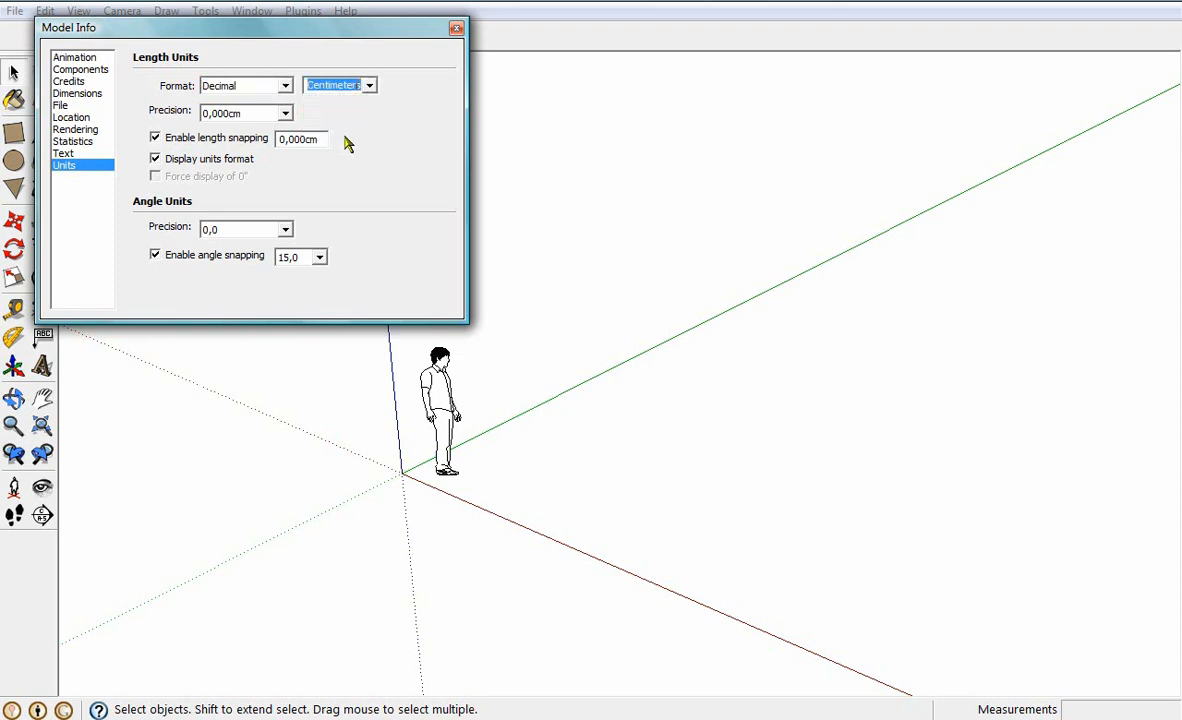
left_click(285, 114)
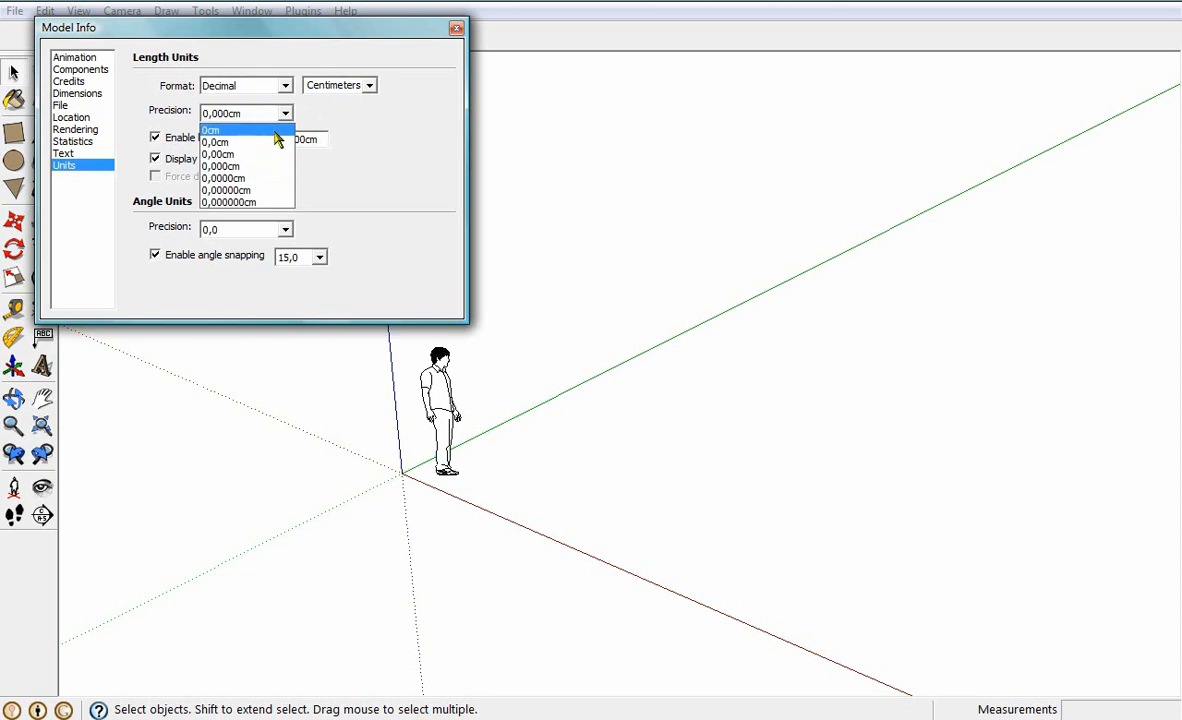
left_click(266, 154)
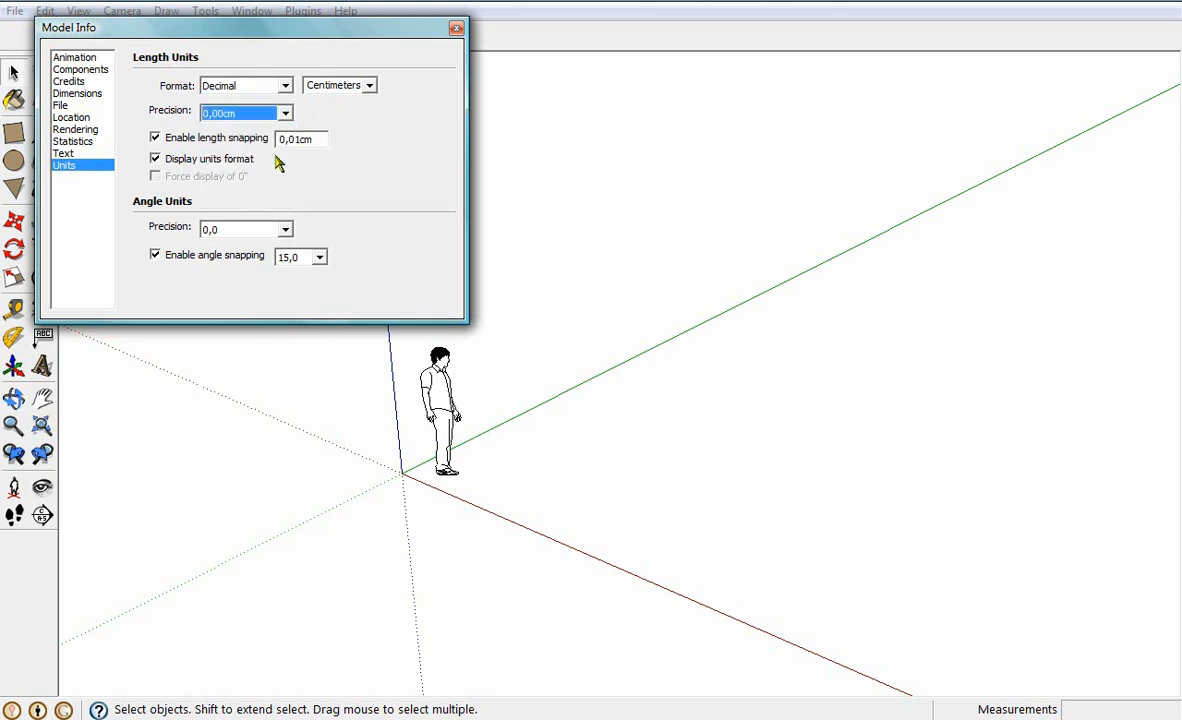
left_click(456, 28)
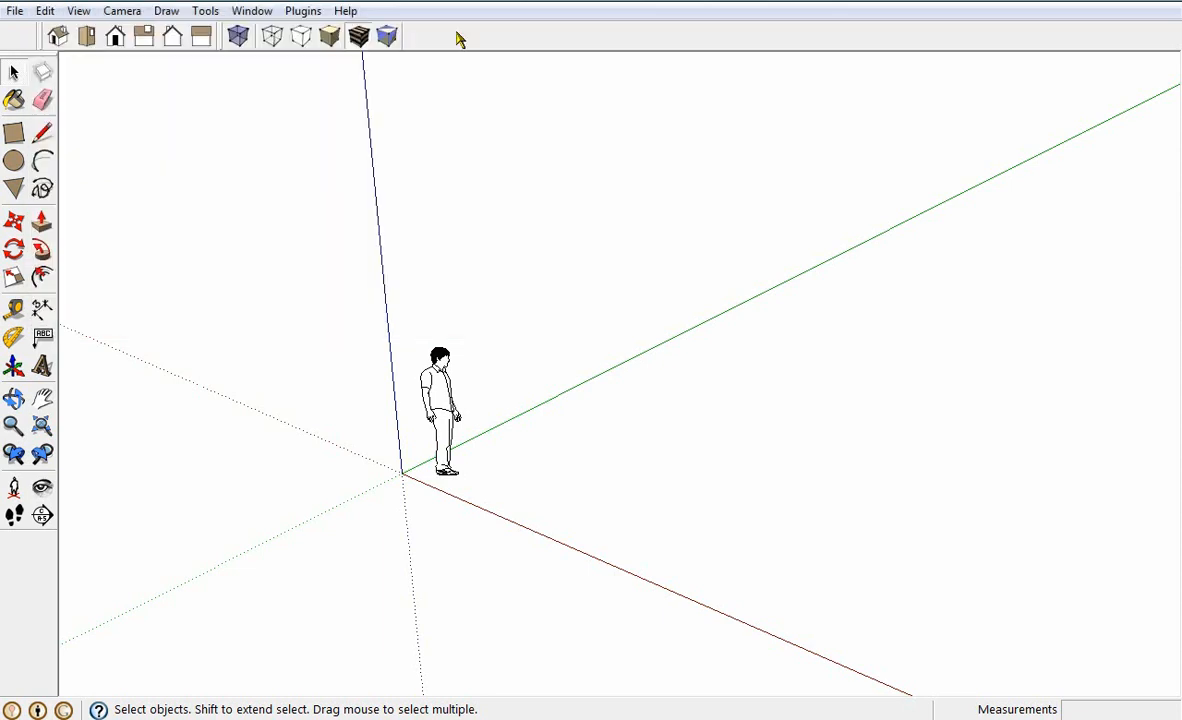
Step: Delete the default person figure standing near the origin
left_click(438, 390)
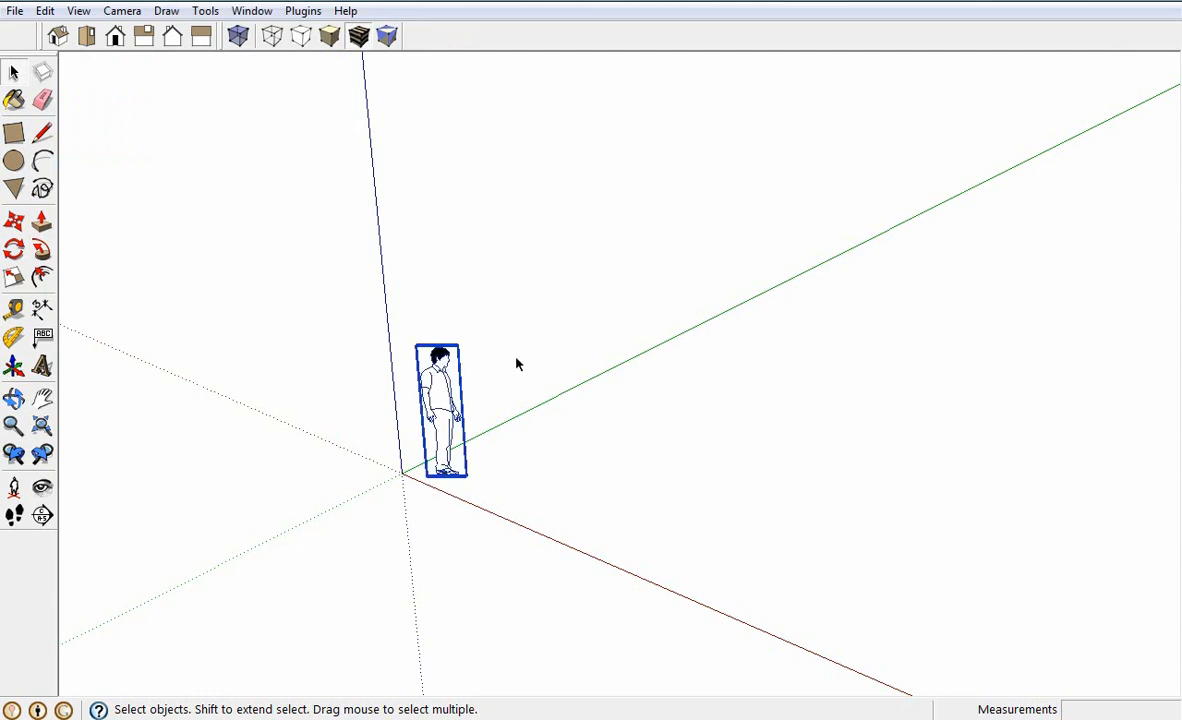
key("Delete")
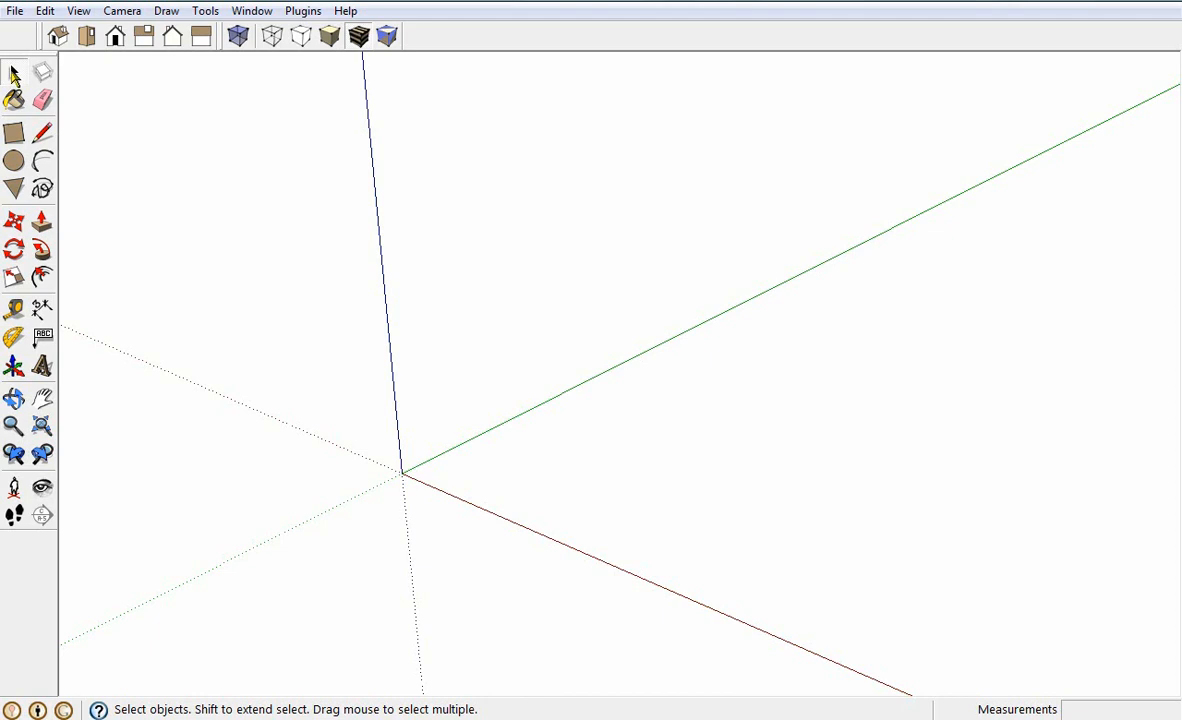
Step: Draw a rectangle about 83 × 116 cm on the ground plane, between the red and green axes
left_click(13, 132)
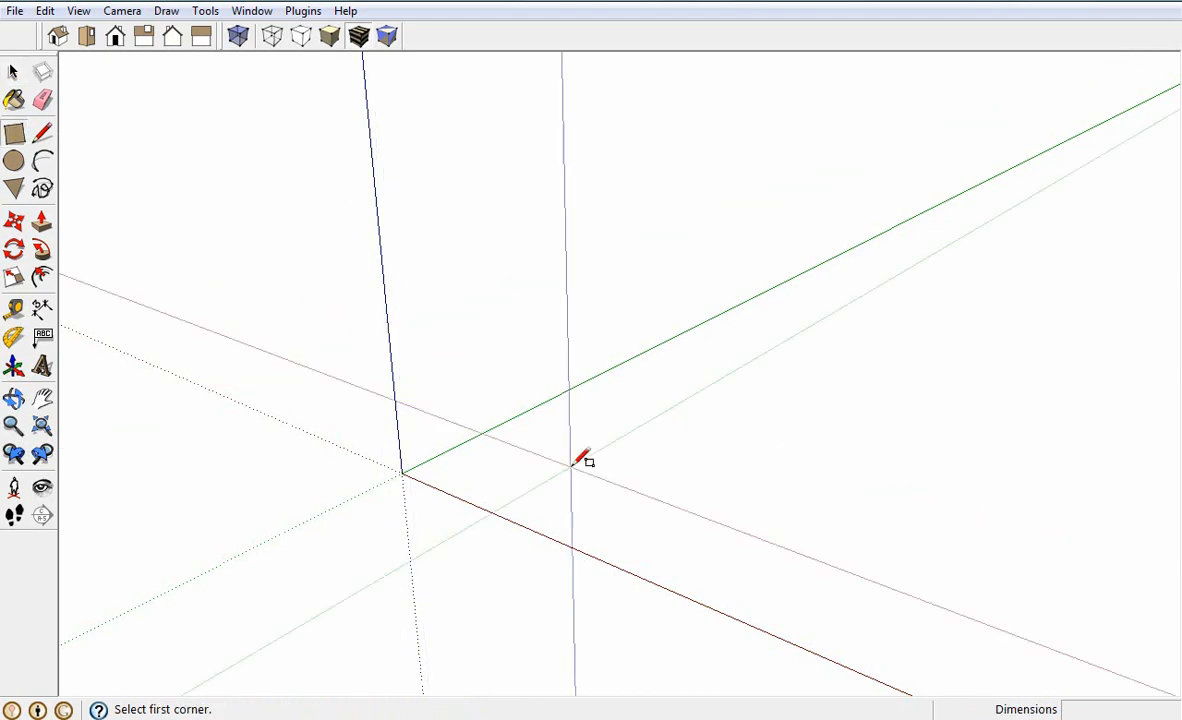
left_click(602, 450)
left_click(676, 455)
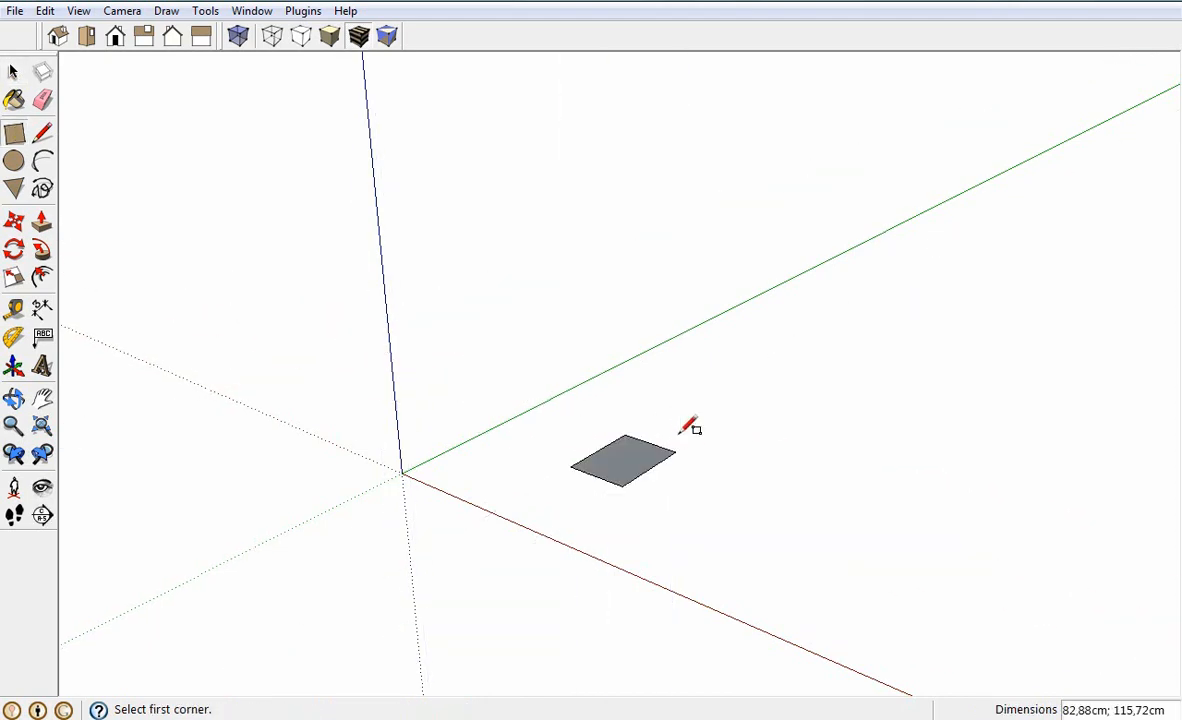
Step: Select the rectangle's face, individual edges of it, and finally the whole rectangle
left_click(12, 70)
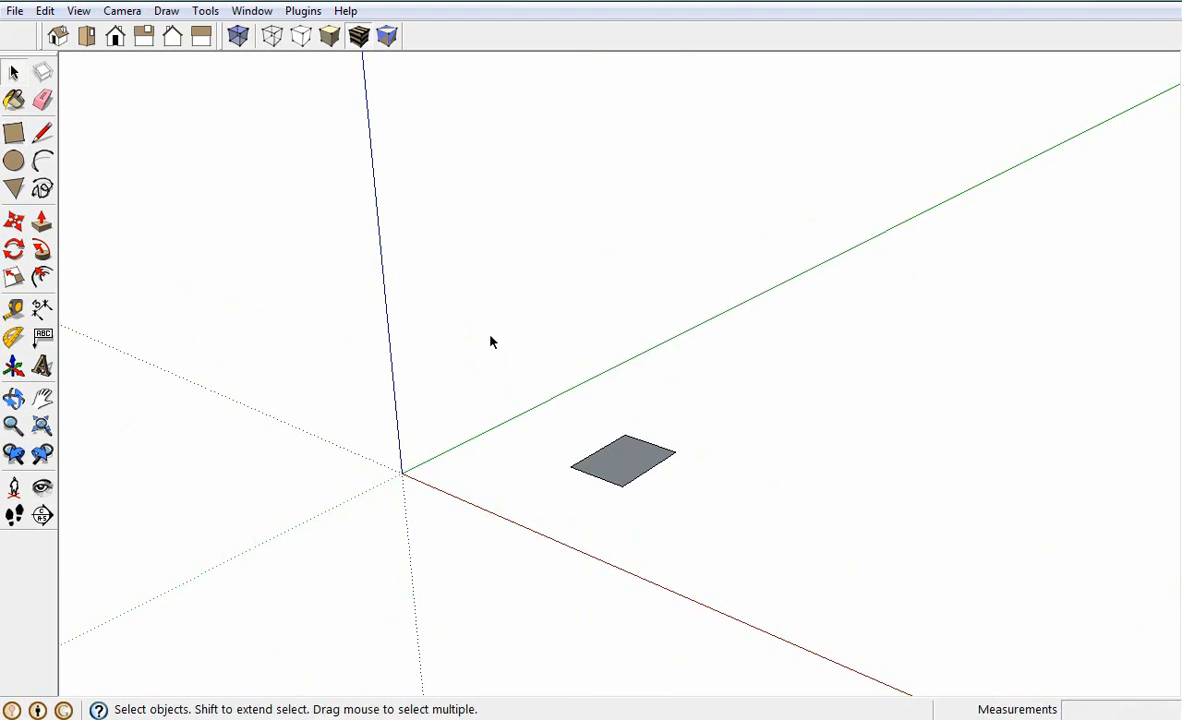
left_click(628, 463)
scroll(628, 463, "up", 5)
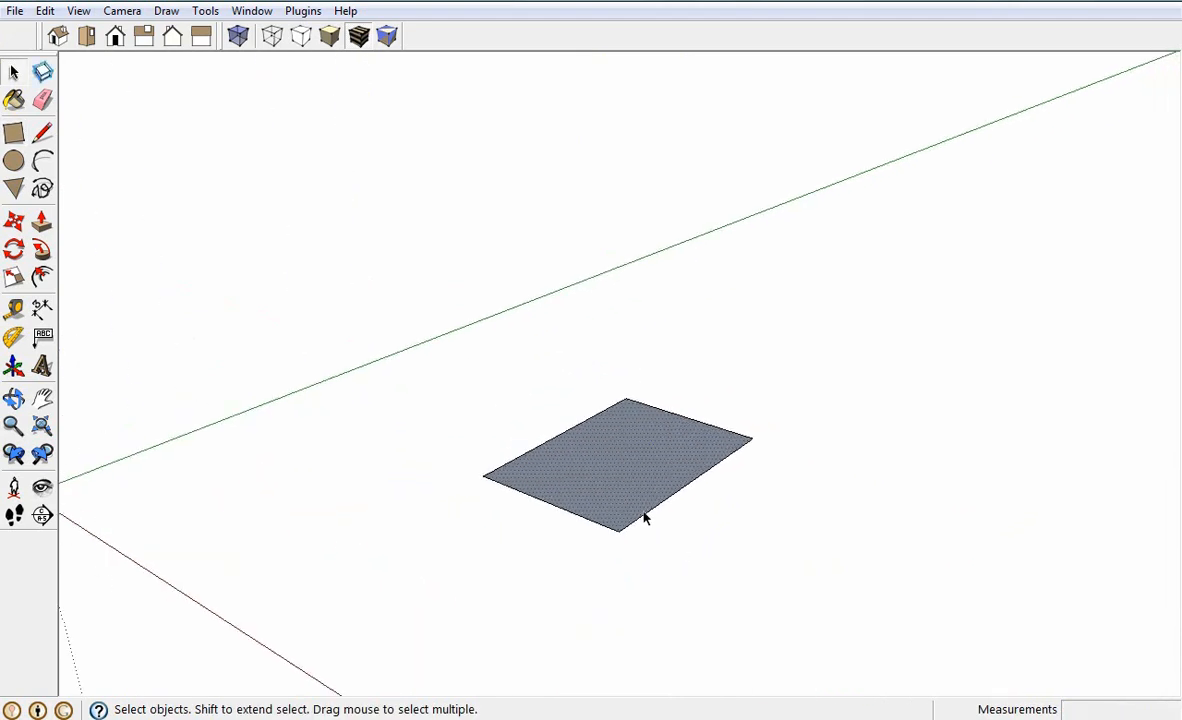
left_click(645, 516)
left_click(591, 520)
left_click(533, 450)
key("ctrl+a")
Step: Multi-select and delete the rectangle's face and all edges except one long edge, then delete that remaining edge too
left_click(664, 596)
left_click(684, 484, "shift")
left_click(698, 425, "shift")
left_click(683, 424, "ctrl+shift")
left_click(699, 481, "ctrl+shift")
left_click(711, 426, "shift")
left_click(724, 459, "shift")
left_click(706, 460, "shift")
key("Delete")
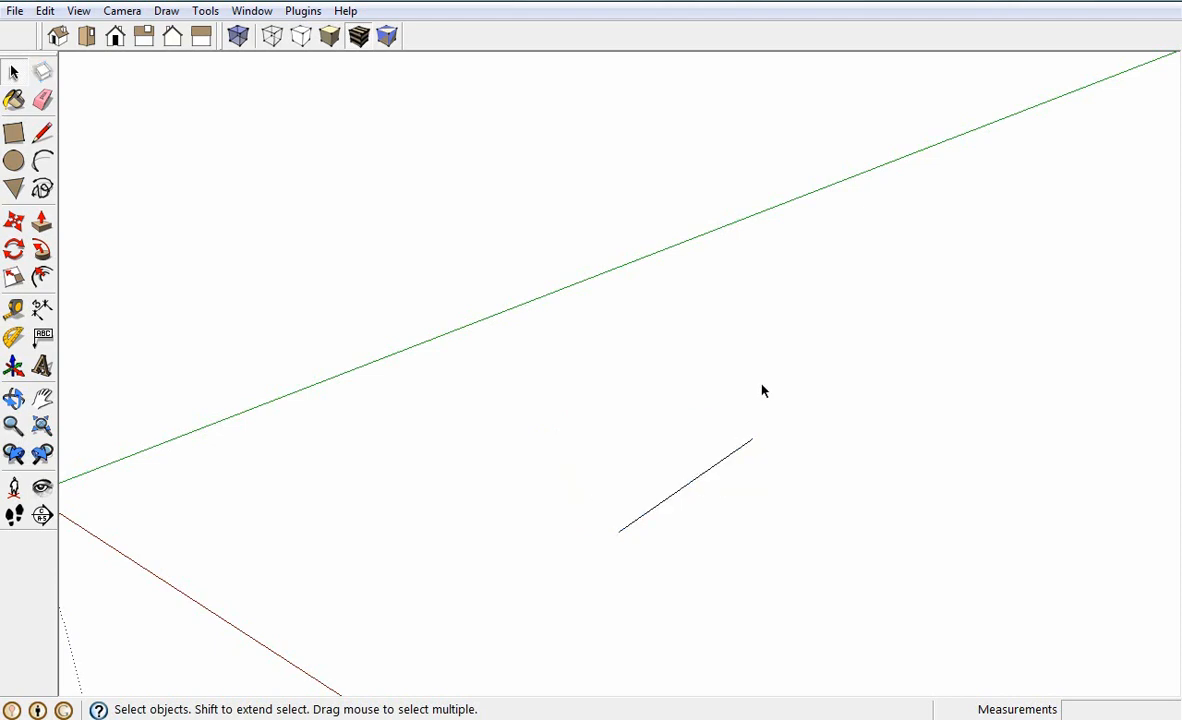
key("ctrl+a")
key("Delete")
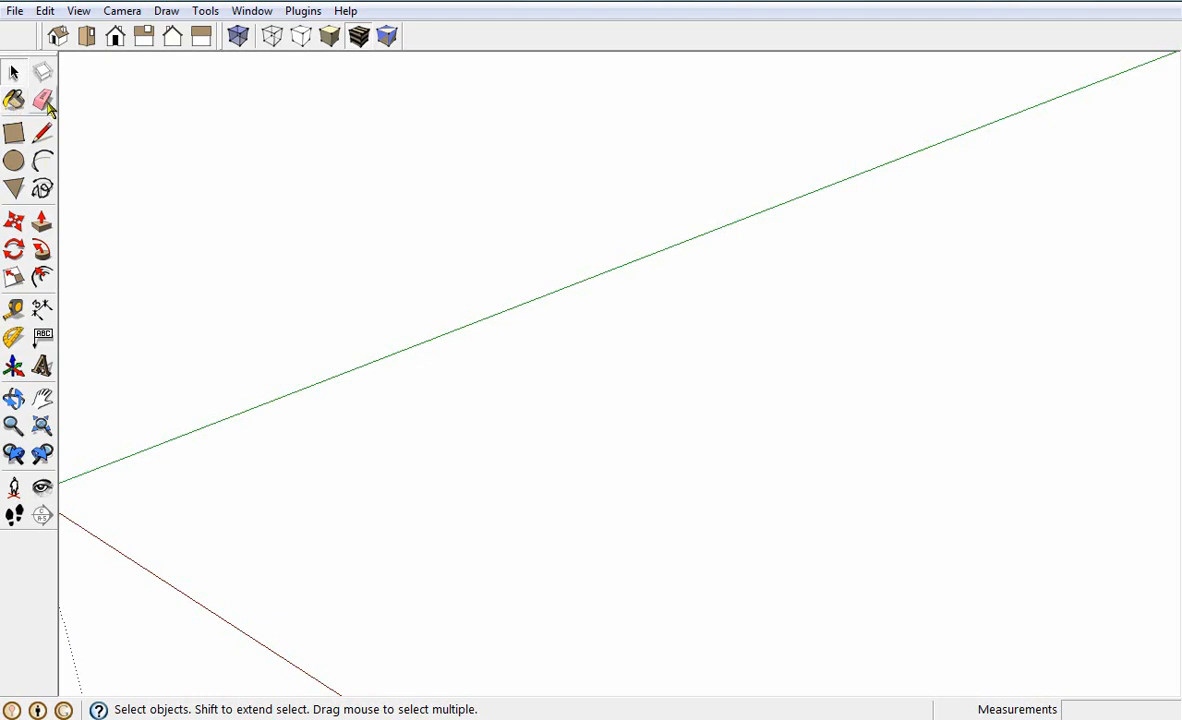
Step: Draw two connected line segments on the ground plane, the second one shorter and angled away from the first
left_click(42, 132)
left_click(375, 470)
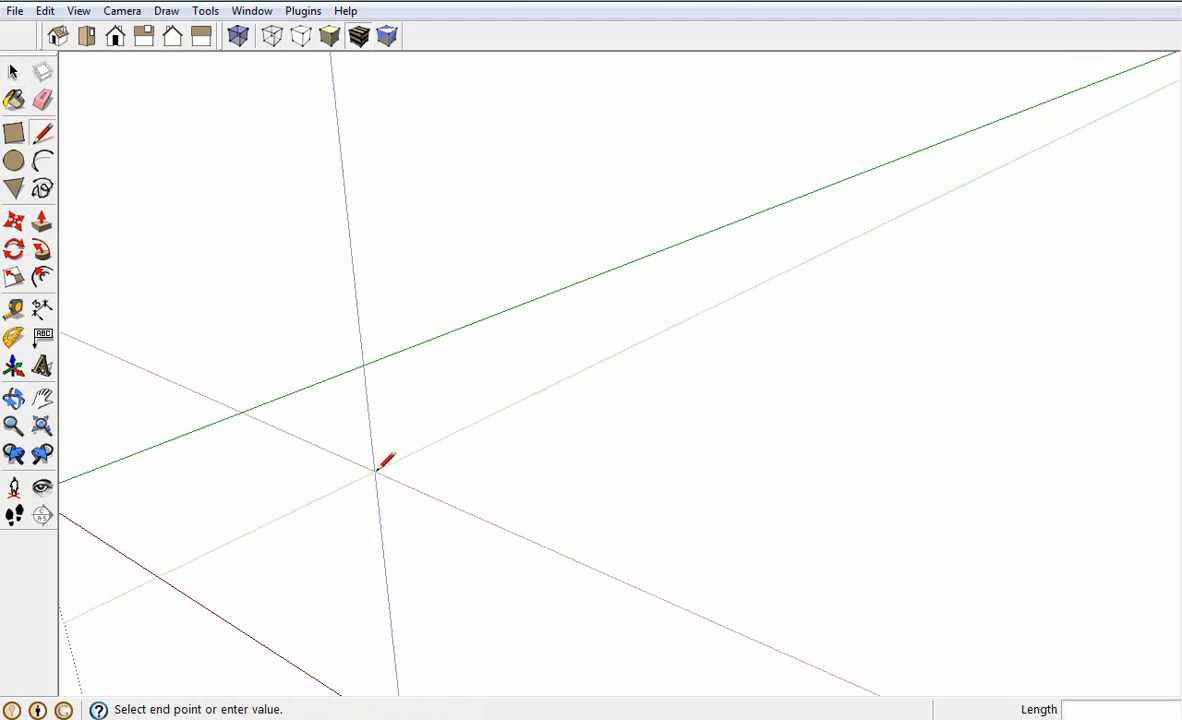
left_click(517, 443)
left_click(550, 387)
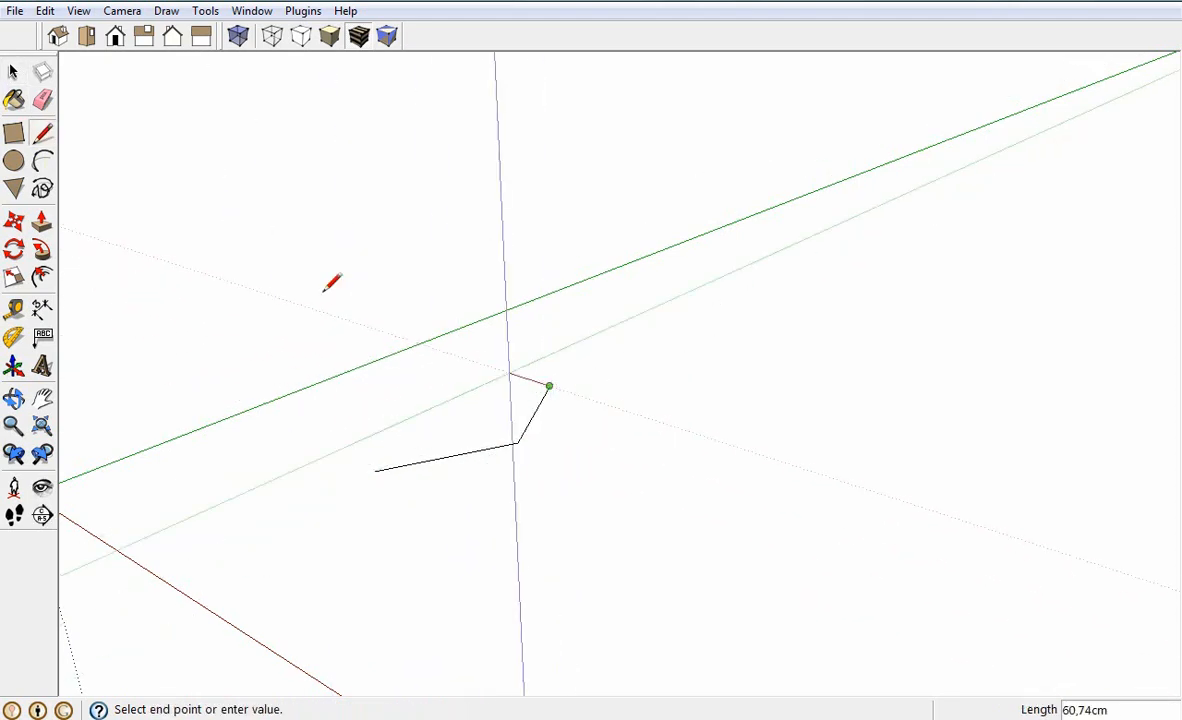
Step: Erase both line segments one at a time with the Eraser, then undo both erasures
left_click(43, 101)
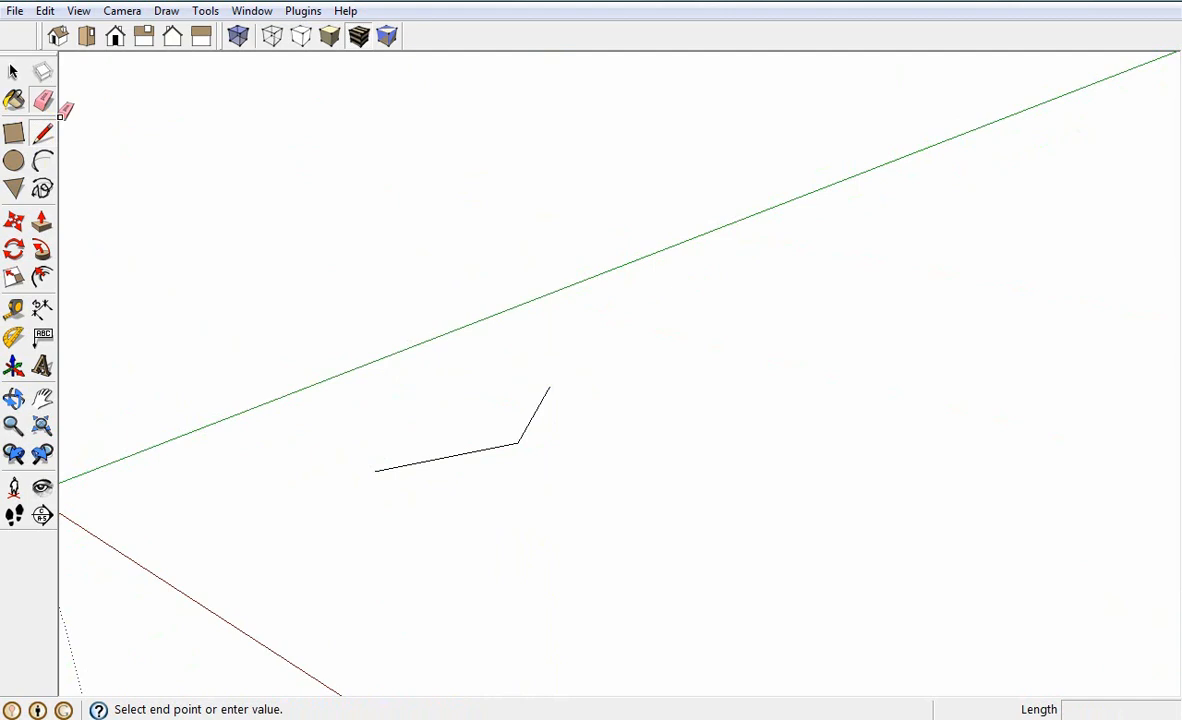
left_click(534, 410)
left_click(500, 442)
key("ctrl+z")
key("ctrl+z")
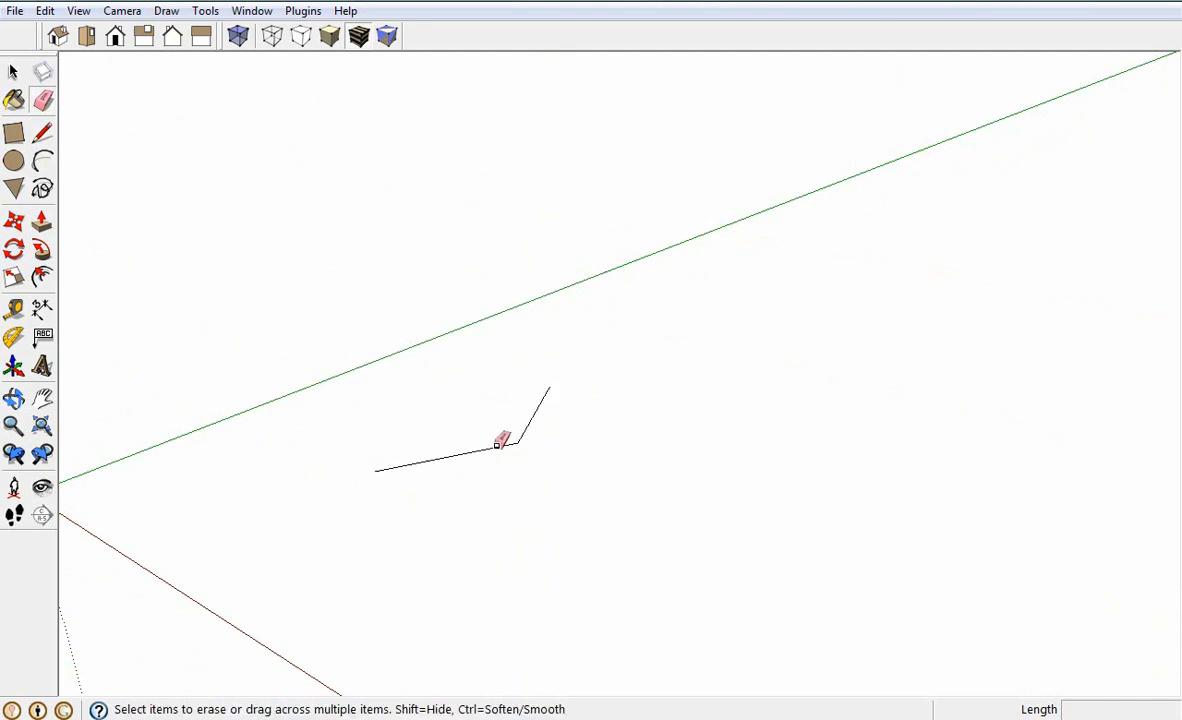
Step: Select both line segments together and delete them
left_click(13, 73)
key("ctrl+a")
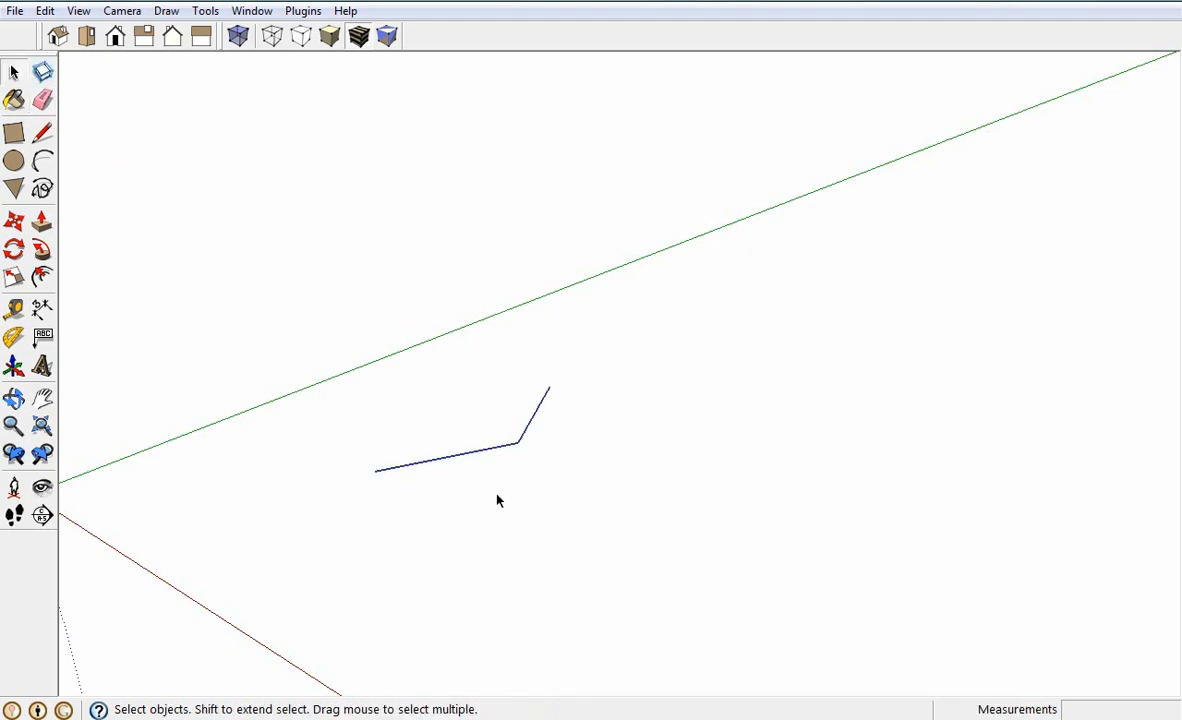
key("Delete")
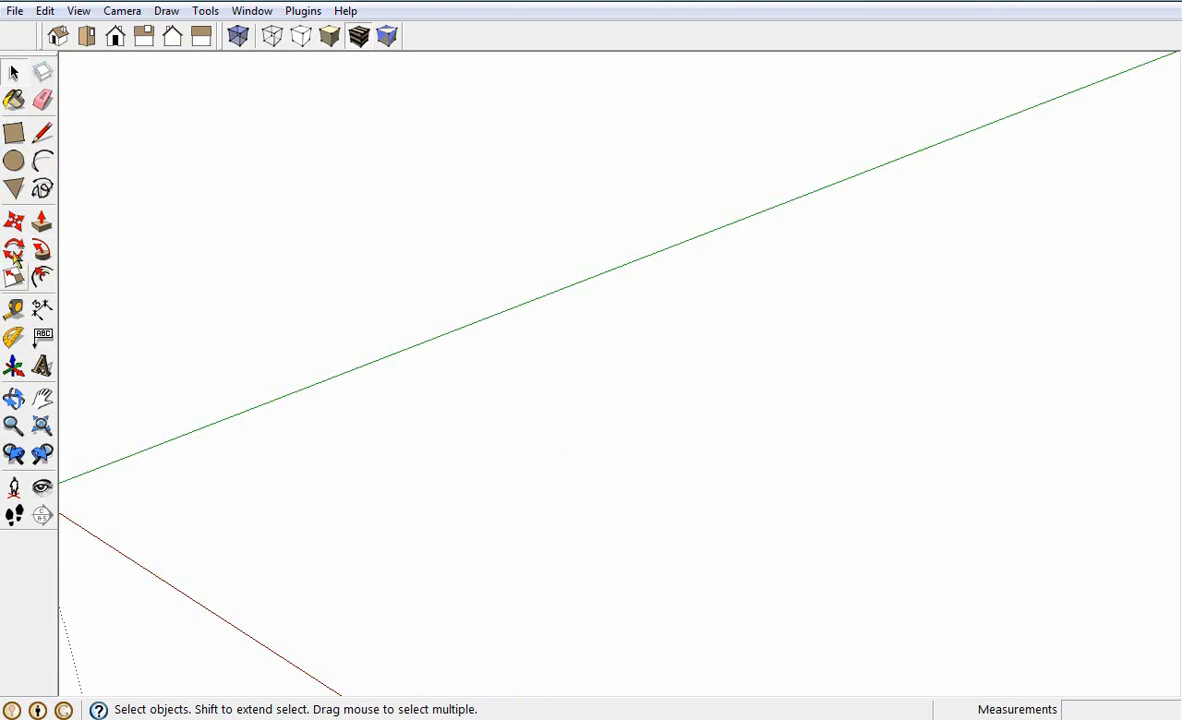
Step: Draw three separate rectangles on the ground plane: two long ones near each other and a smaller one about 28 × 38 cm
left_click(14, 134)
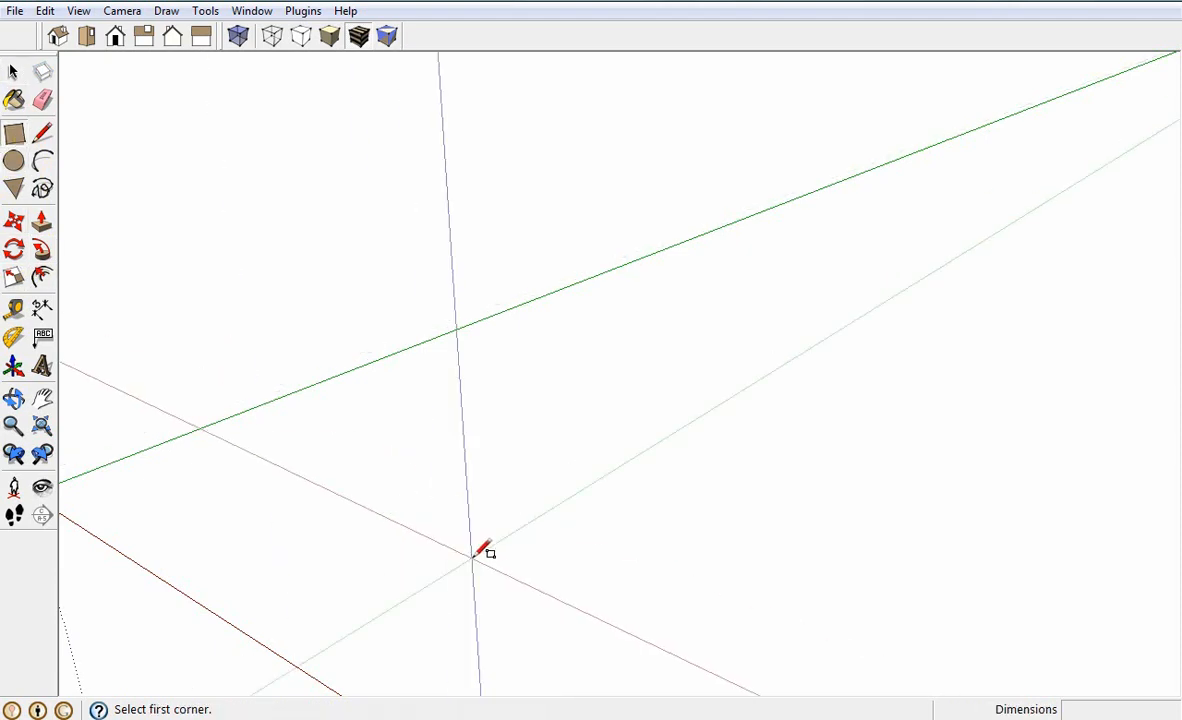
left_click(474, 555)
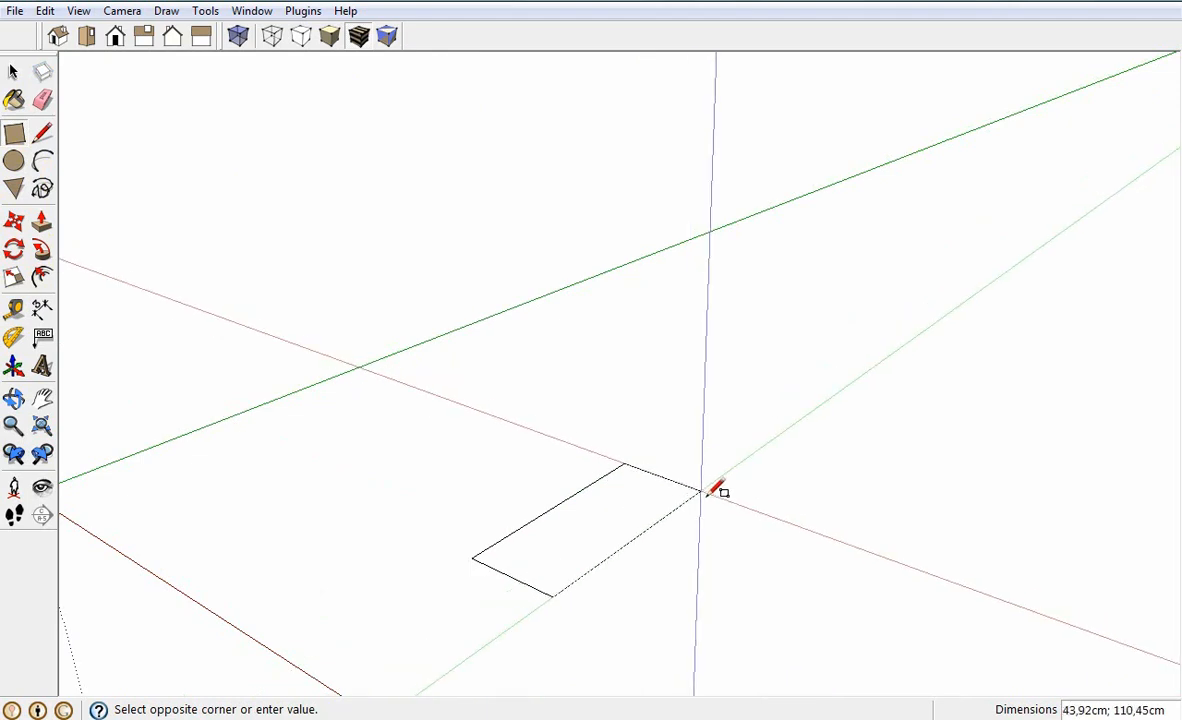
left_click(703, 491)
left_click(707, 461)
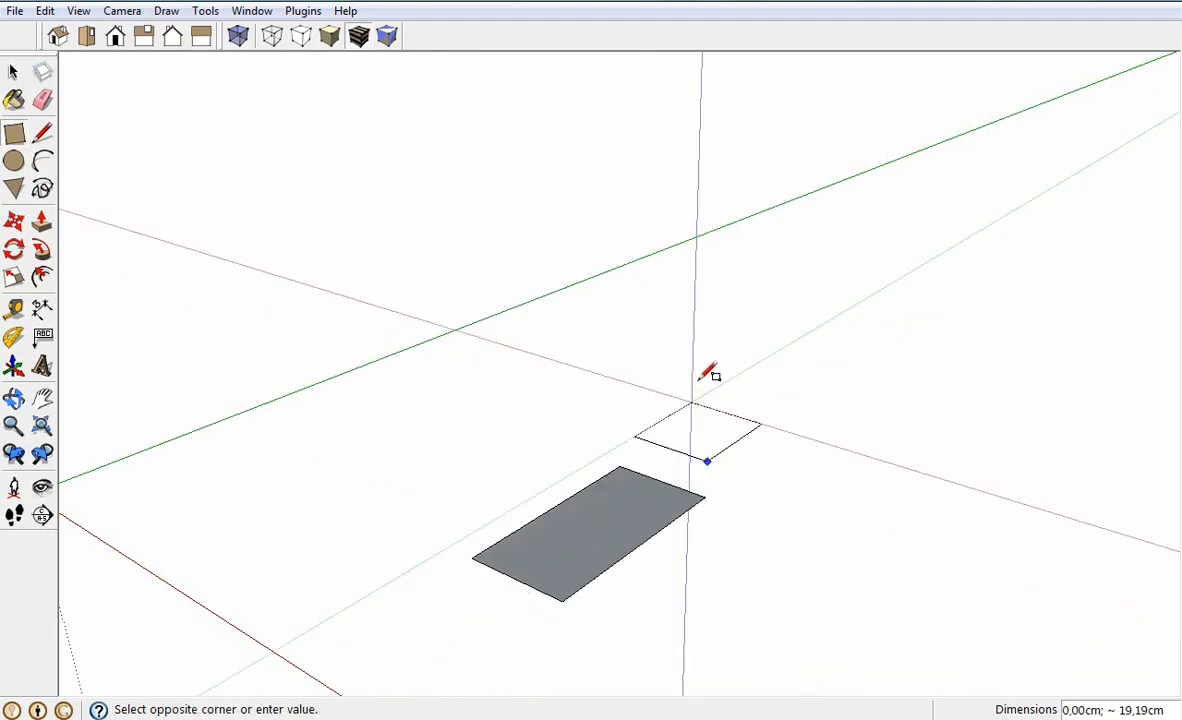
left_click(751, 367)
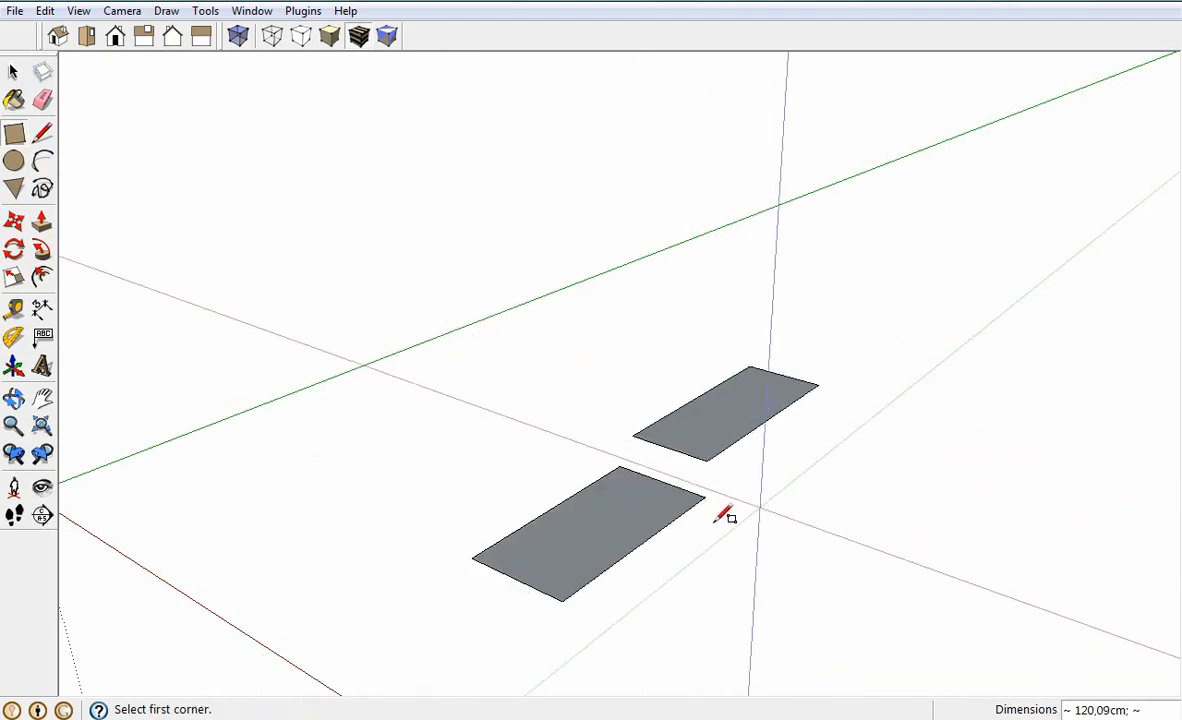
left_click(257, 512)
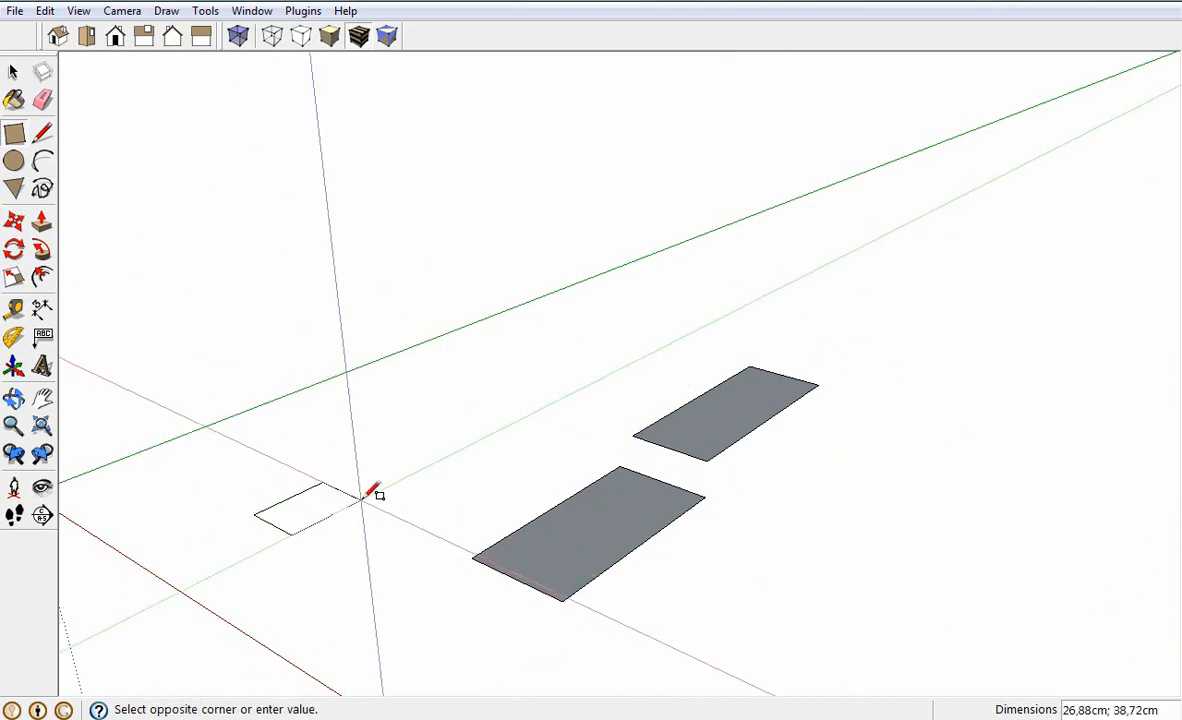
left_click(358, 494)
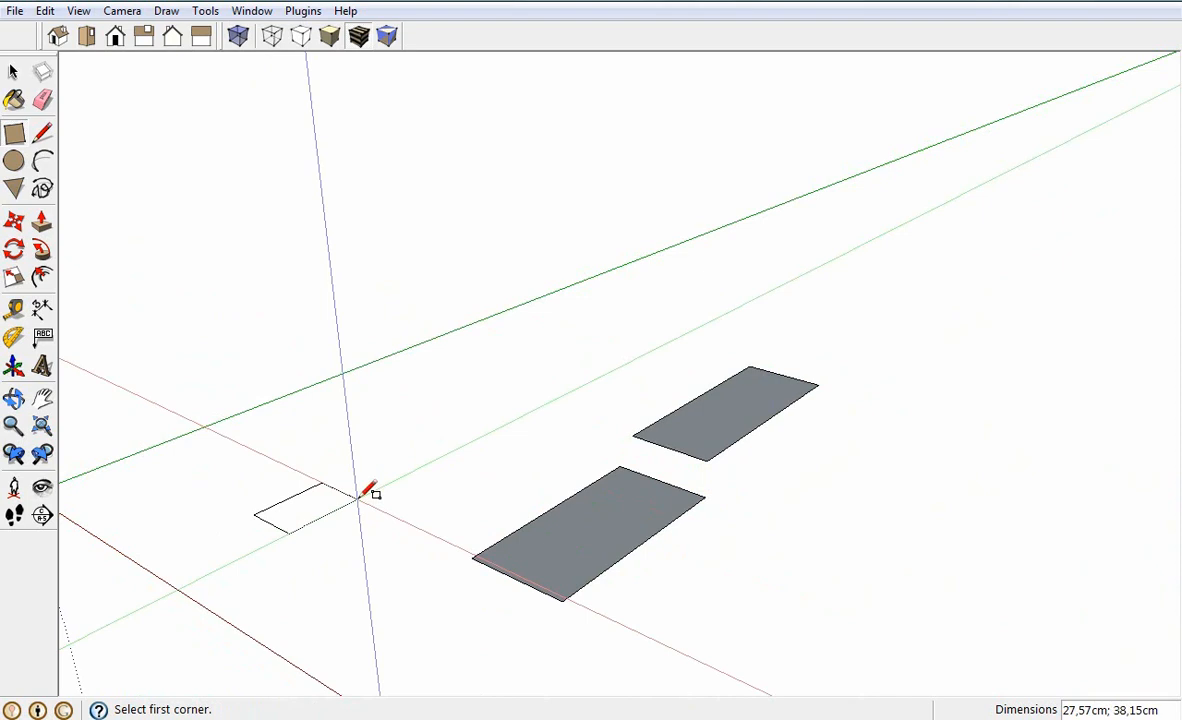
Step: Undo the three rectangles so the ground plane is empty
key("ctrl+z")
key("ctrl+z")
key("ctrl+z")
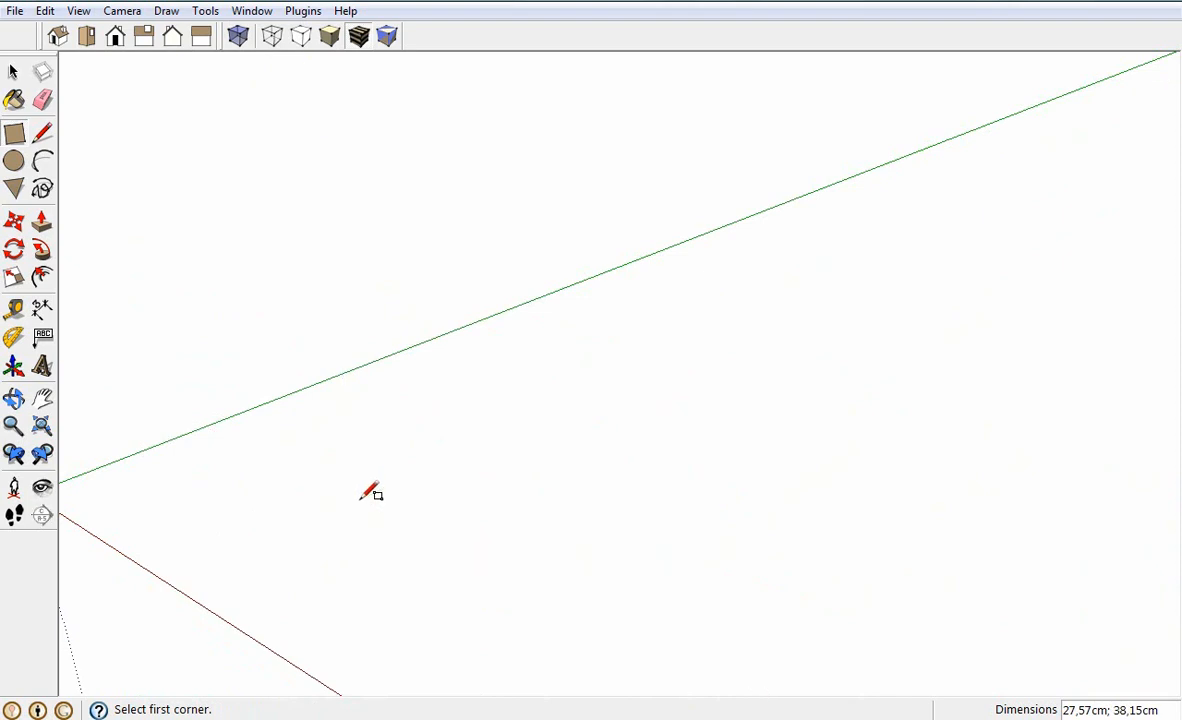
Step: Draw a 50,1 × 50,1 cm square on the ground plane
left_click(323, 530)
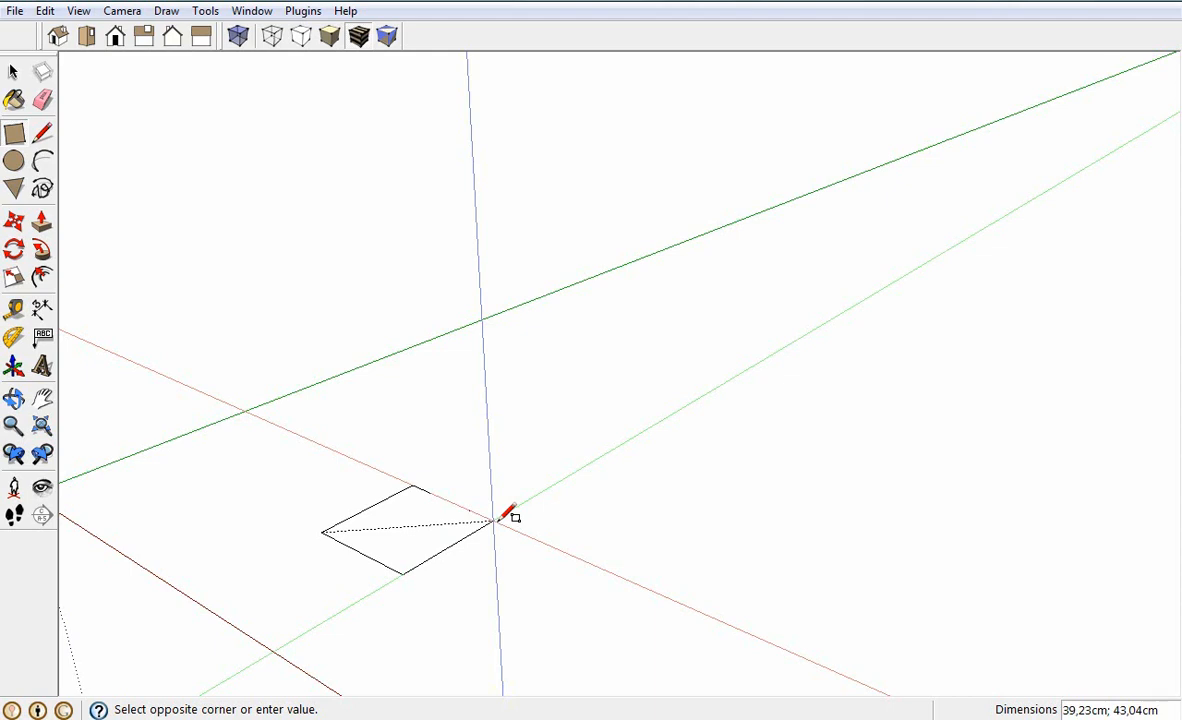
type("50,1;50,1")
left_click(497, 520)
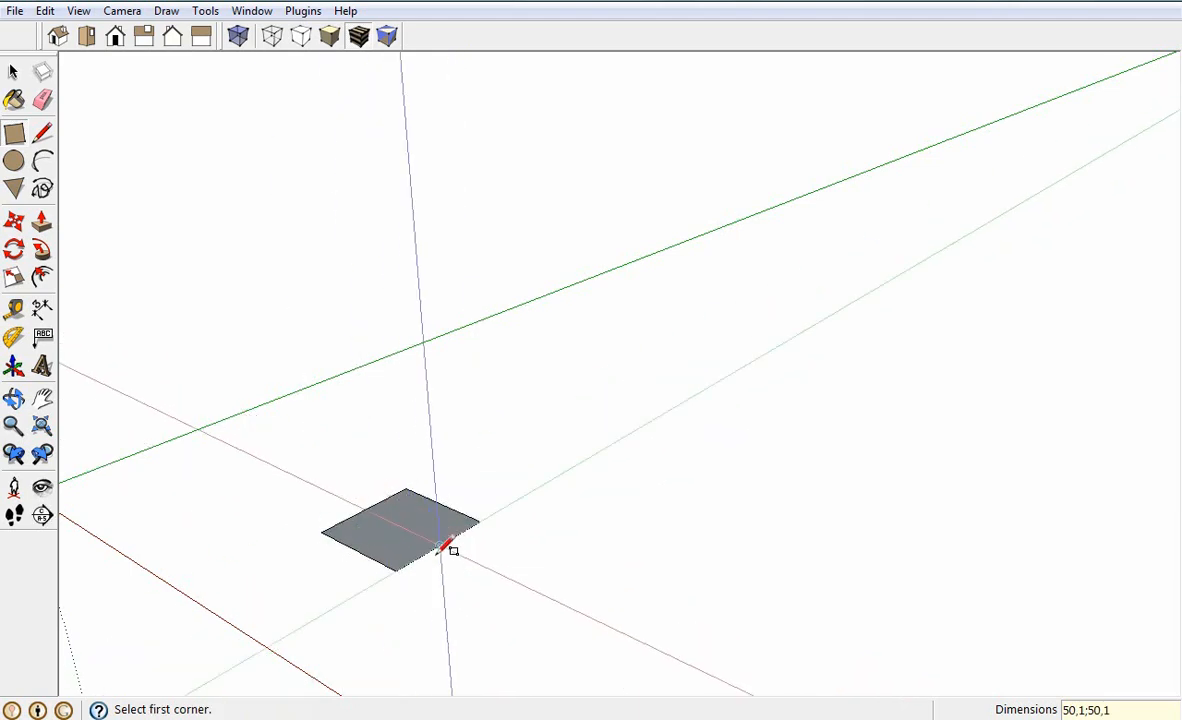
Step: Draw an irregular closed six-sided shape with the Line tool beside the square
key("l")
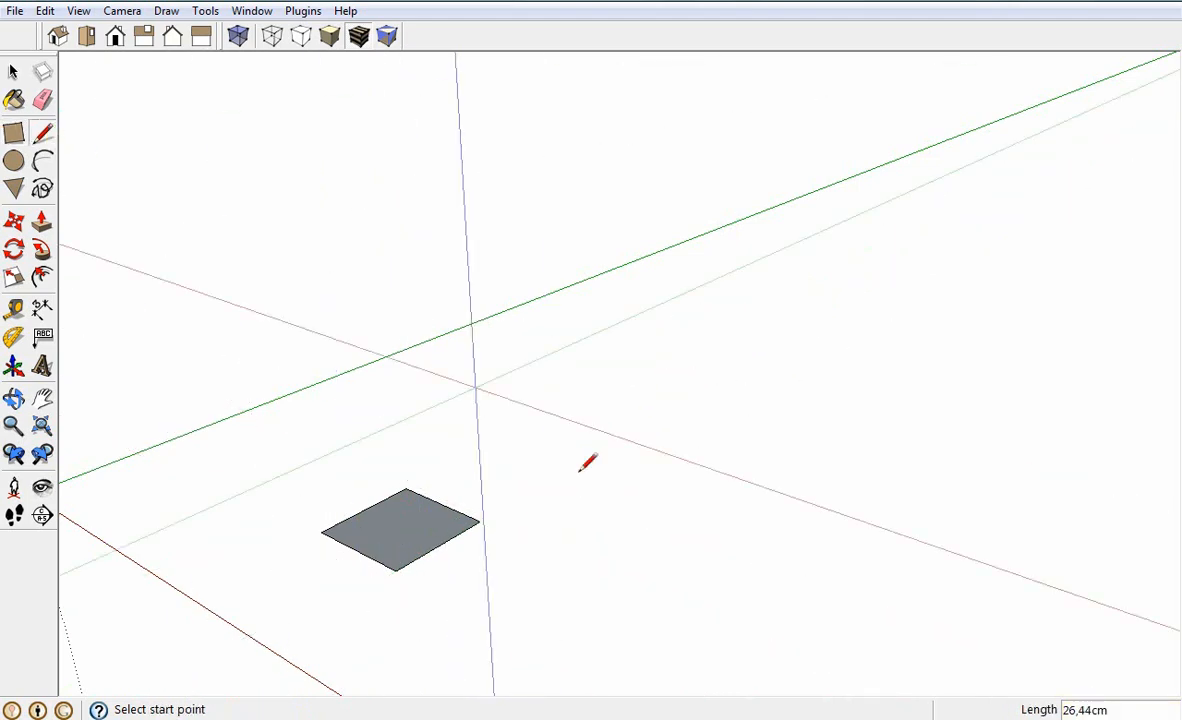
left_click(597, 547)
left_click(609, 488)
left_click(700, 491)
left_click(744, 558)
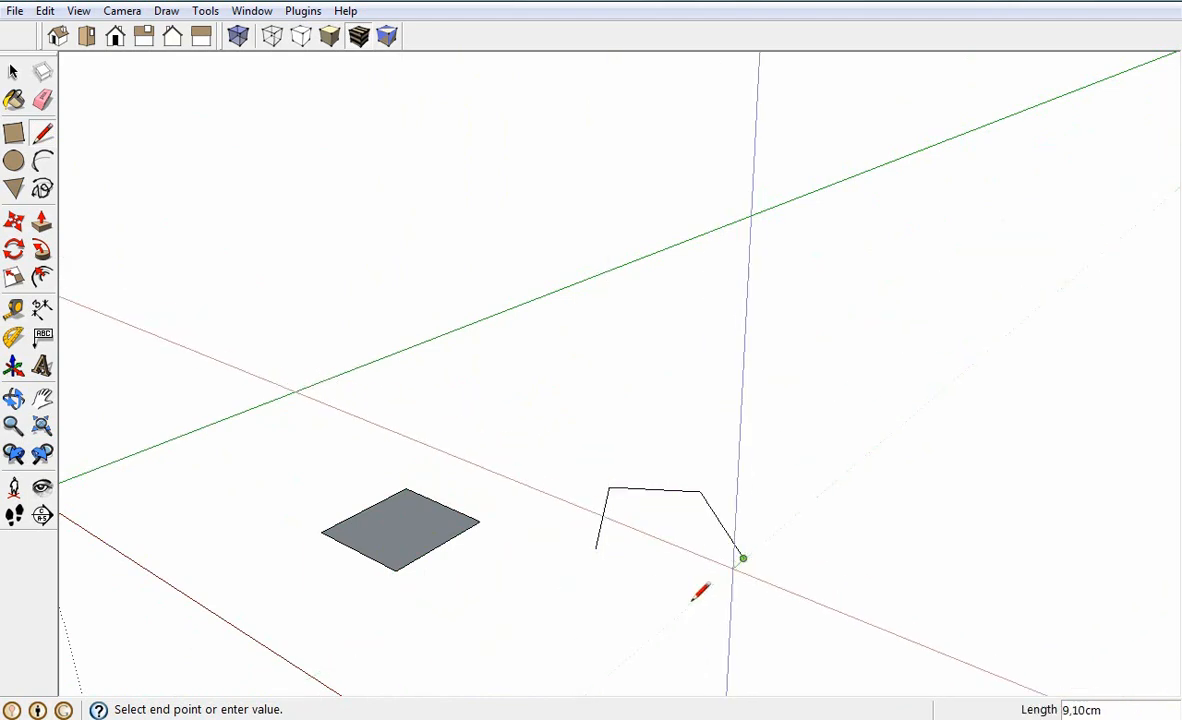
left_click(686, 607)
left_click(640, 568)
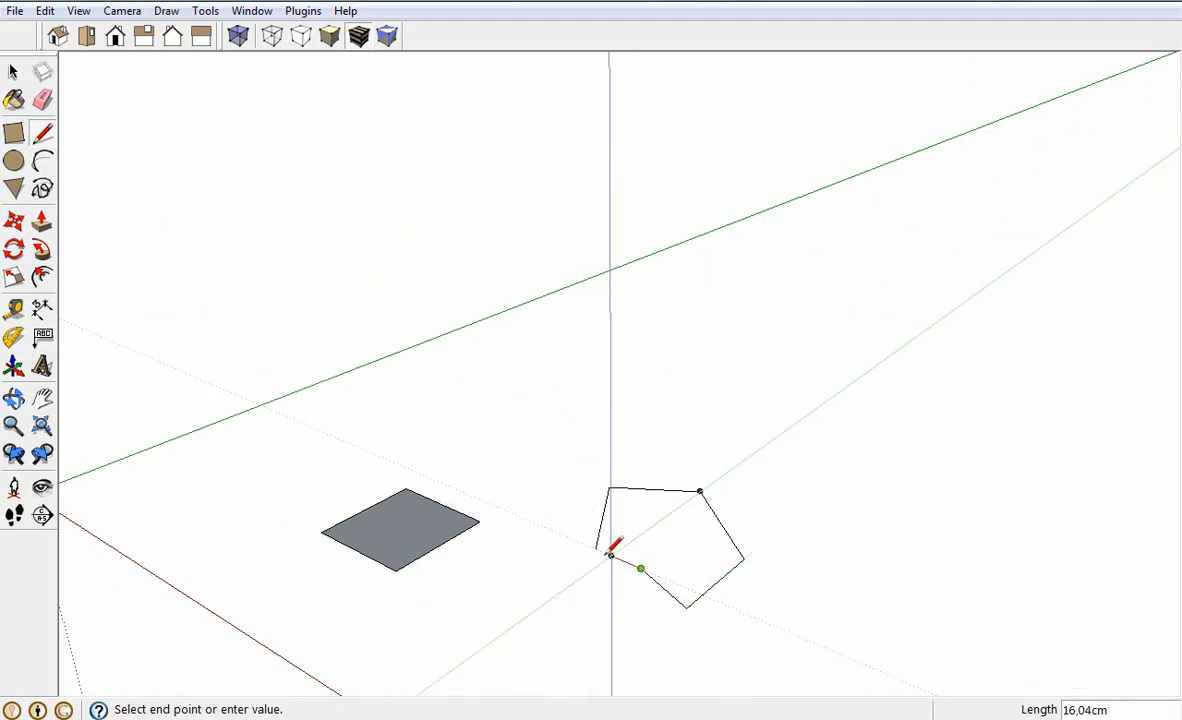
left_click(597, 547)
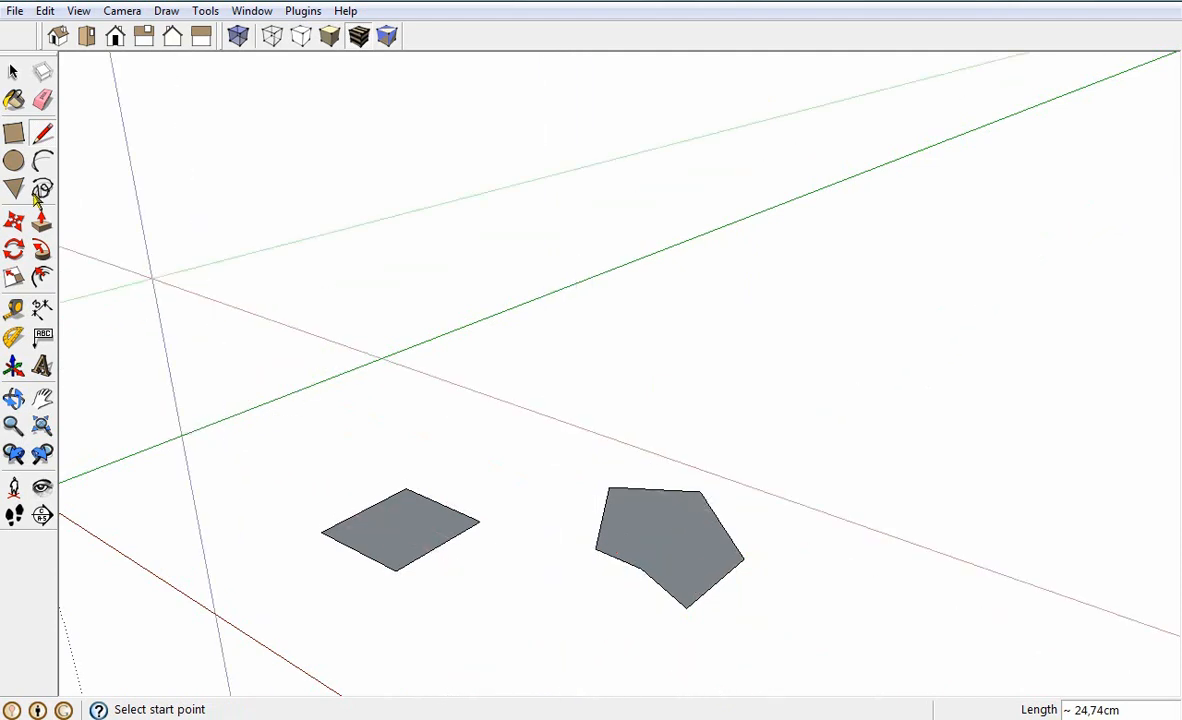
Step: Draw two circles behind the existing shapes: one with a radius of about 22 cm and one with a radius of 50 cm
left_click(14, 161)
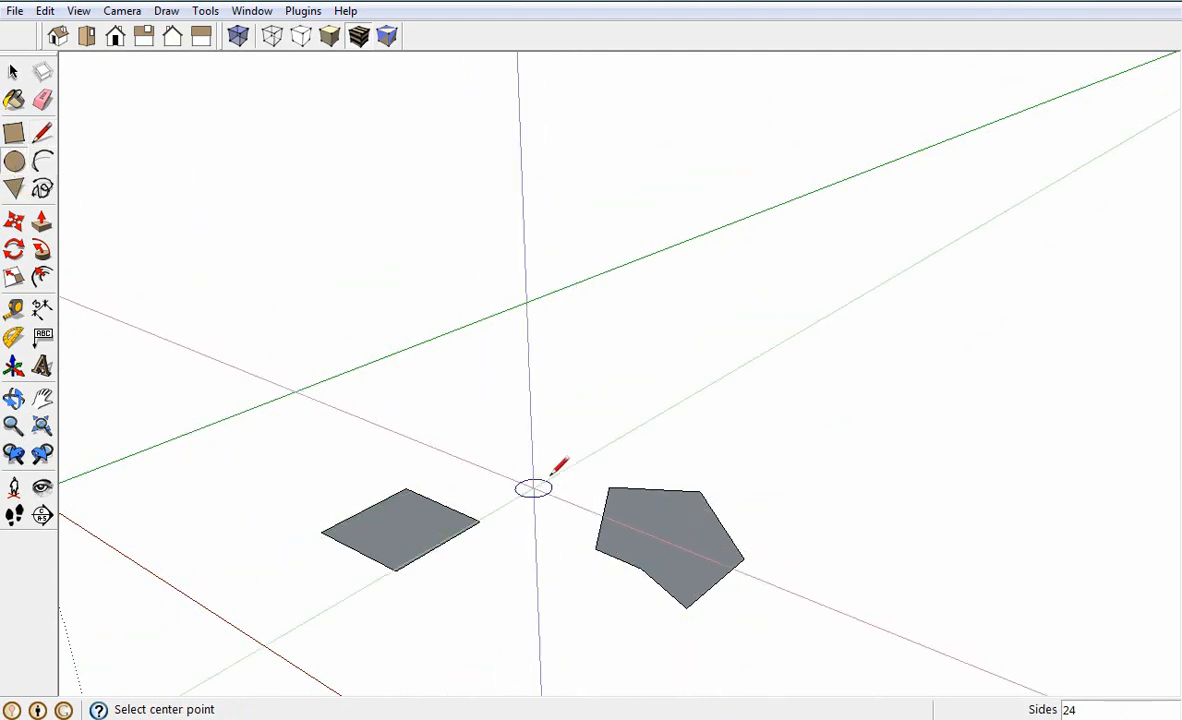
left_click(531, 440)
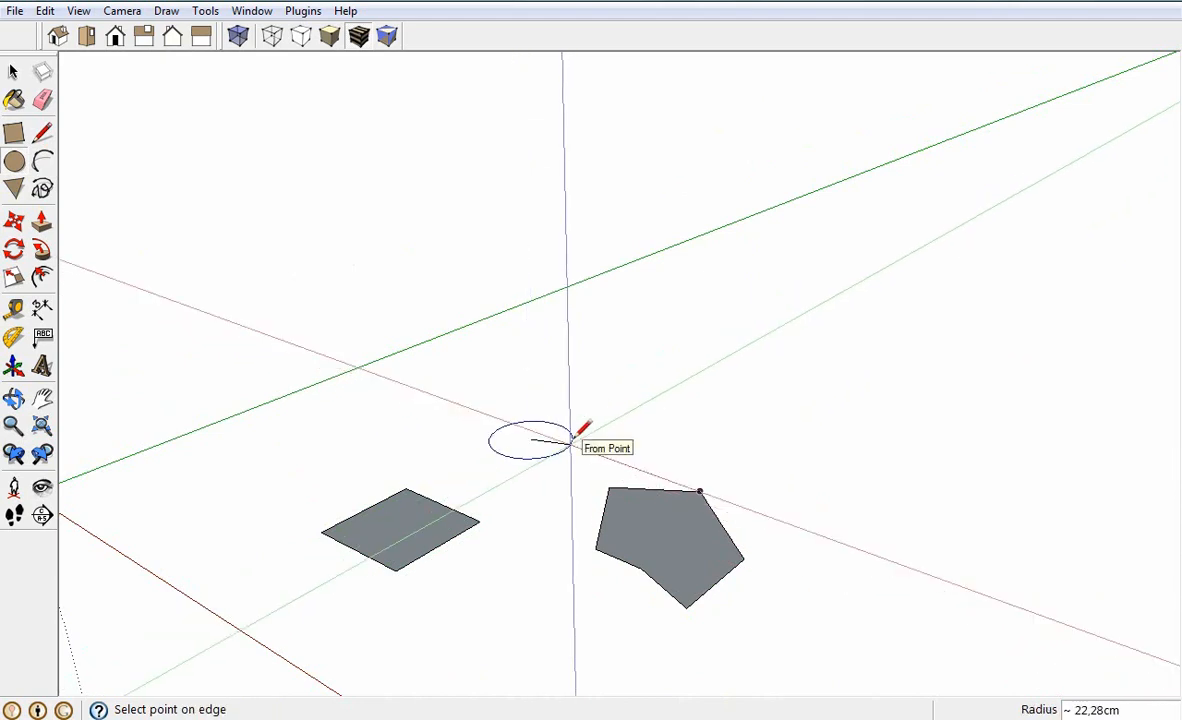
left_click(573, 439)
left_click(674, 435)
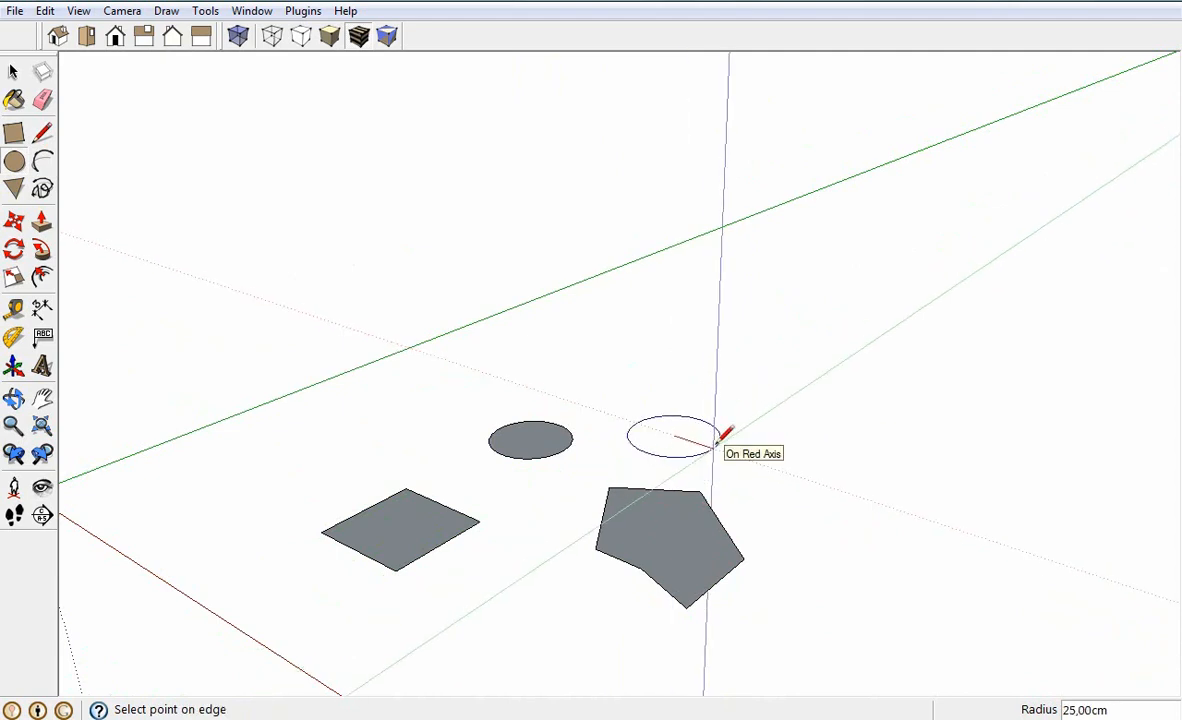
type("50")
key("Return")
Step: Draw an arc across the large circle between two points on its edge, bulging toward the small circle
middle_click_drag(739, 440, 620, 500)
left_click(42, 161)
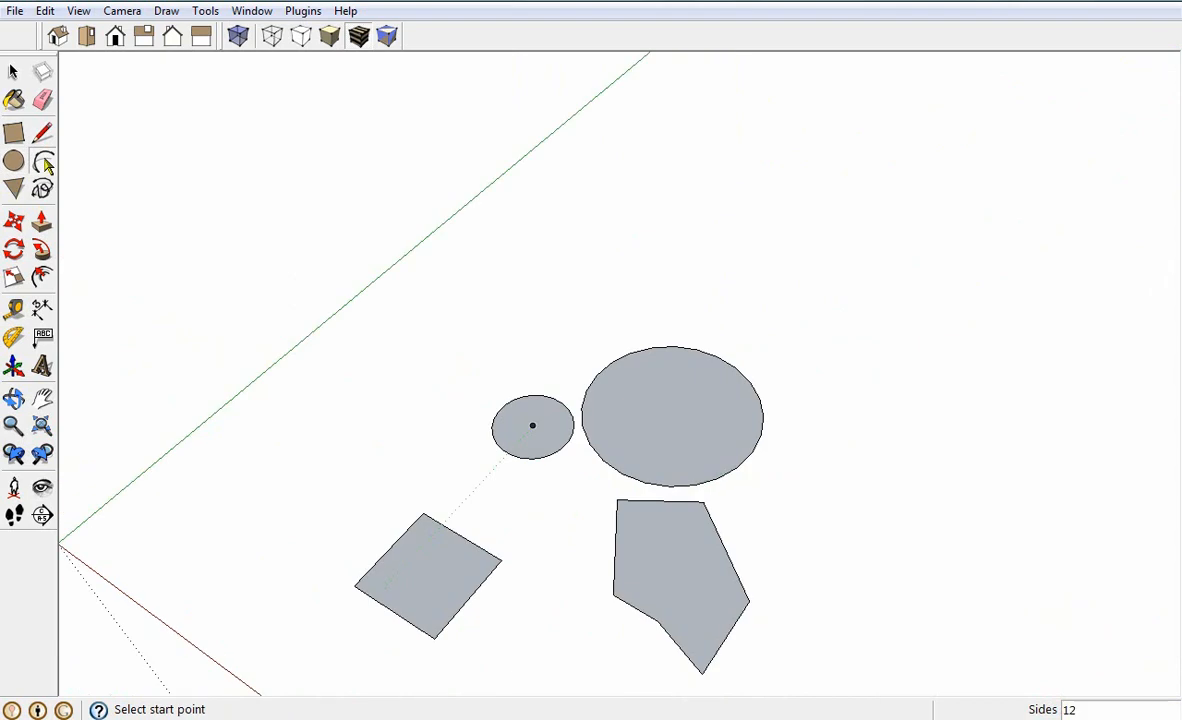
left_click(622, 473)
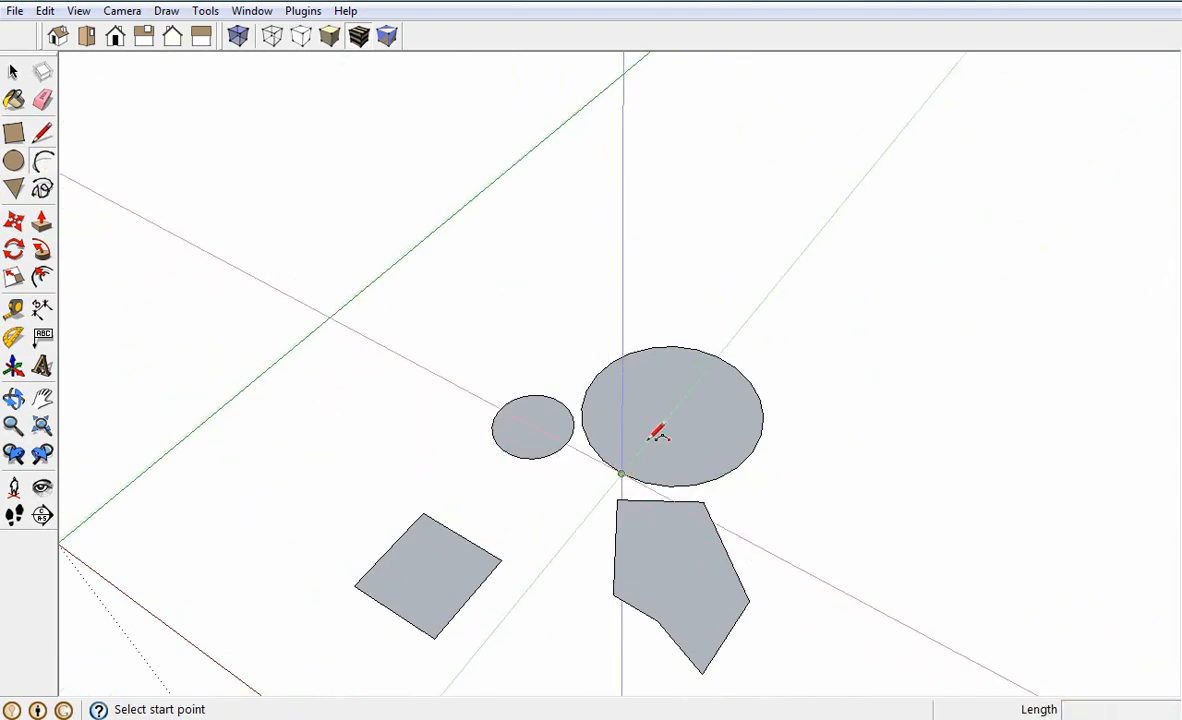
left_click(735, 367)
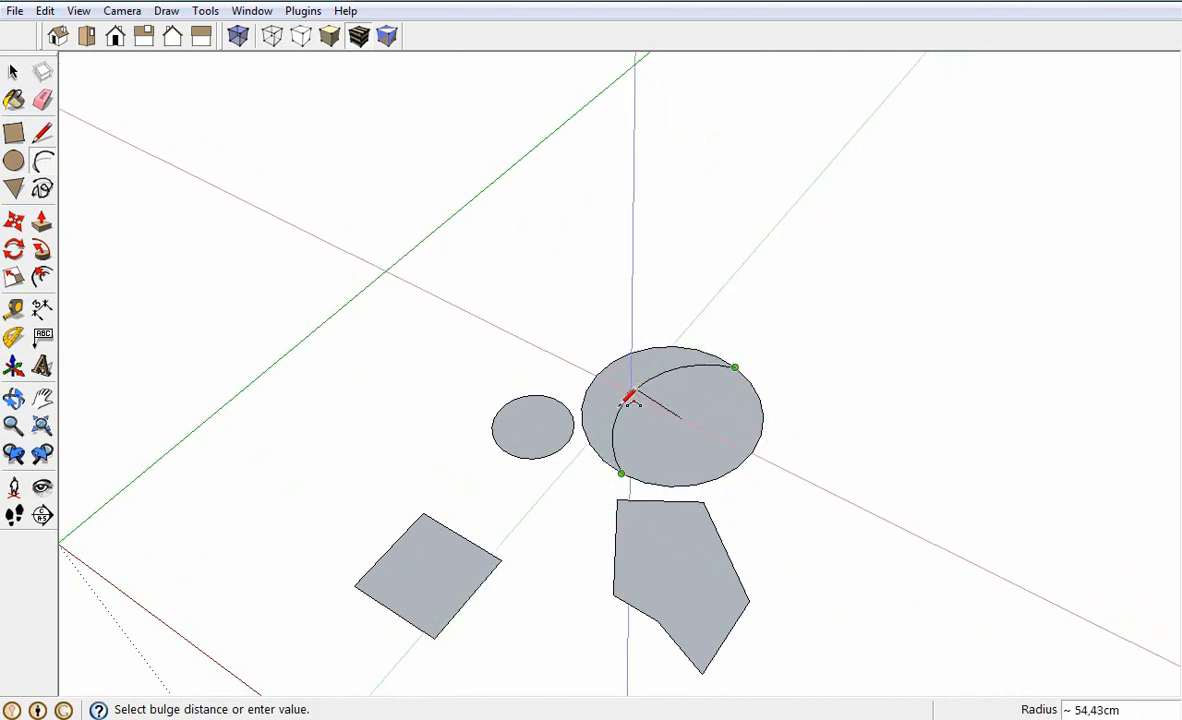
left_click(605, 435)
Step: Draw a second arc across the large circle, nearly parallel to the first one
middle_click_drag(677, 432, 633, 522)
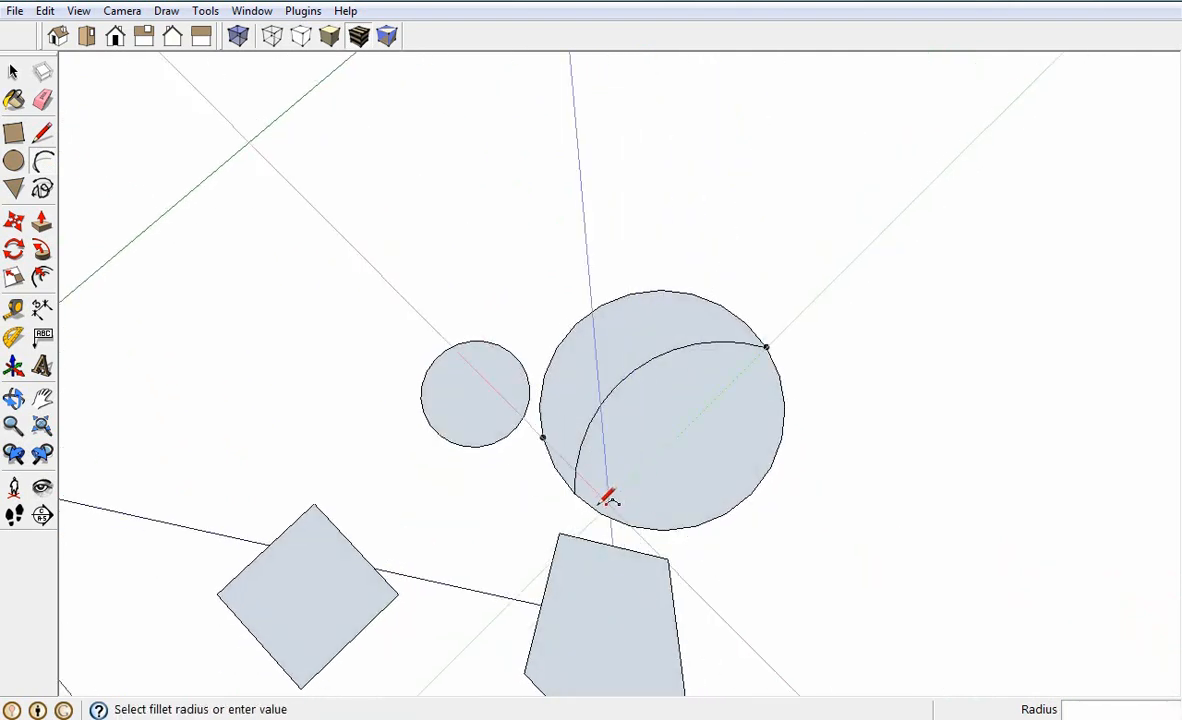
key("l")
left_click(600, 513)
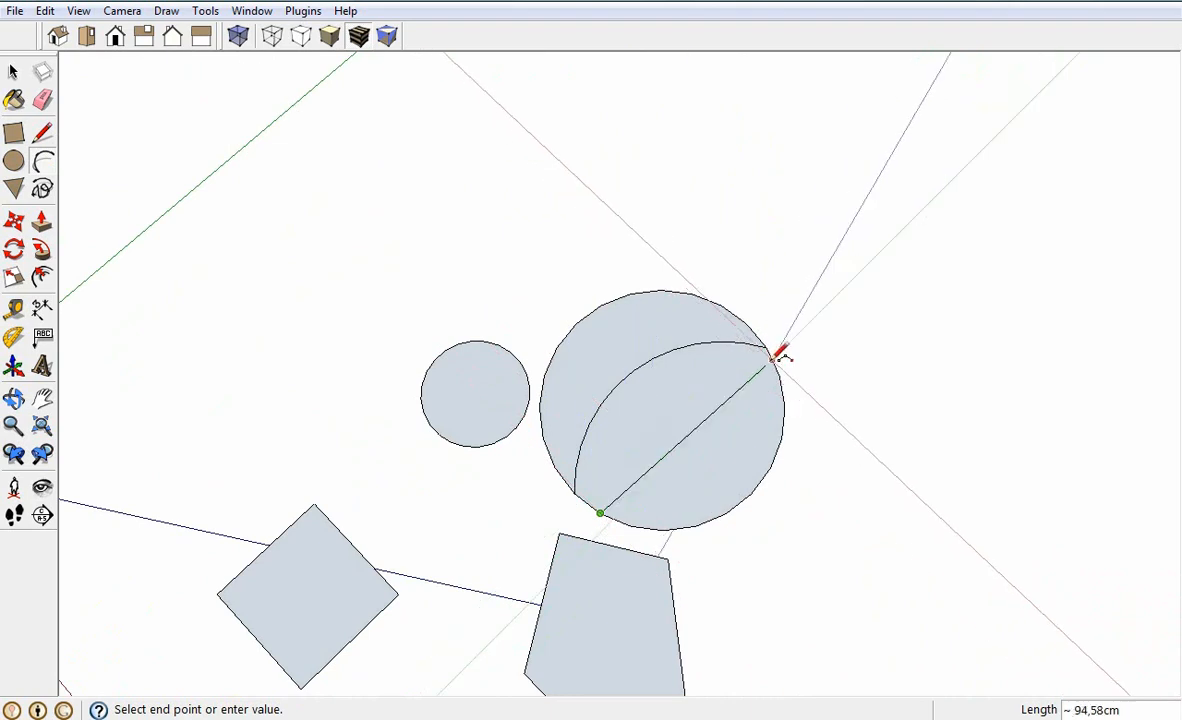
left_click(773, 362)
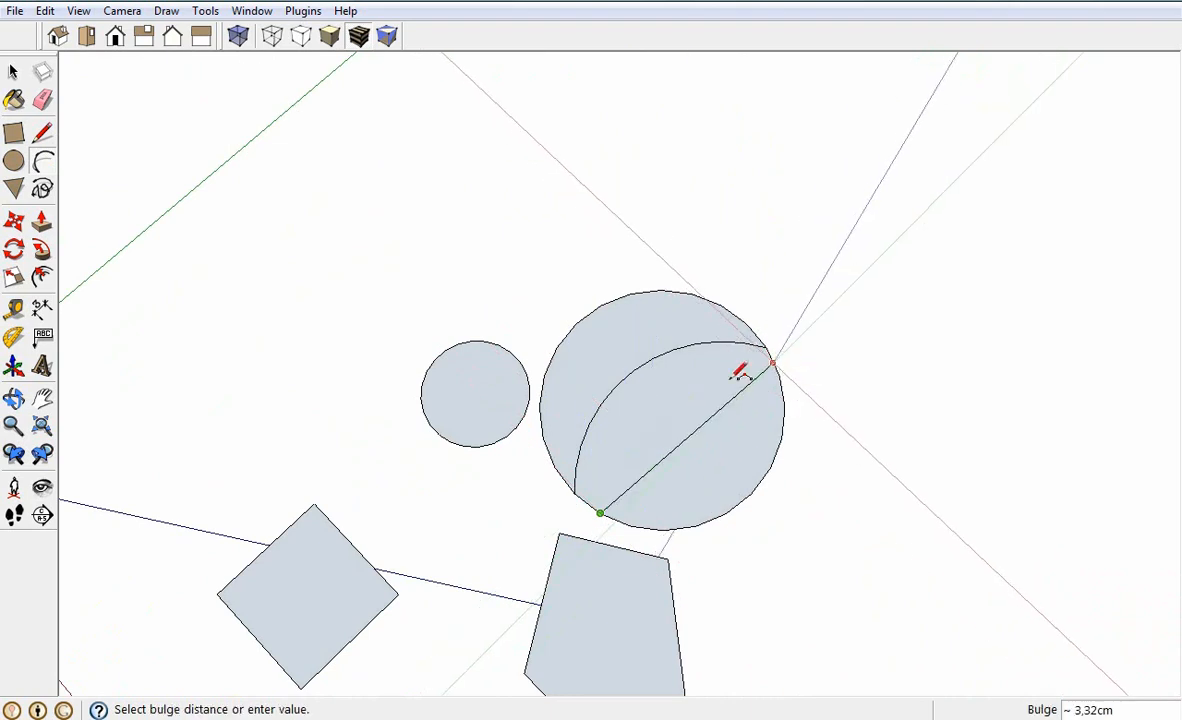
left_click(574, 468)
Step: Try 5, 3 and 8 sides for a polygon, and draw it with 10 sides and a radius of about 65 cm beside the large circle
middle_click_drag(857, 504, 850, 528)
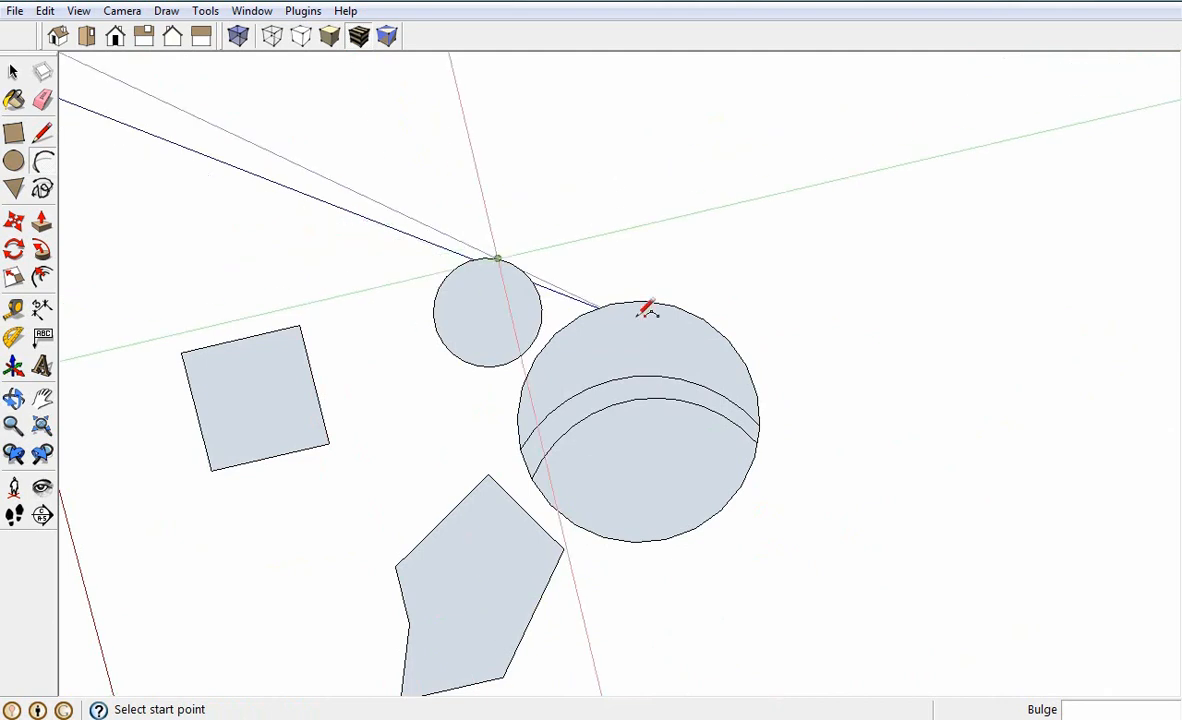
scroll(652, 314, "down", 3)
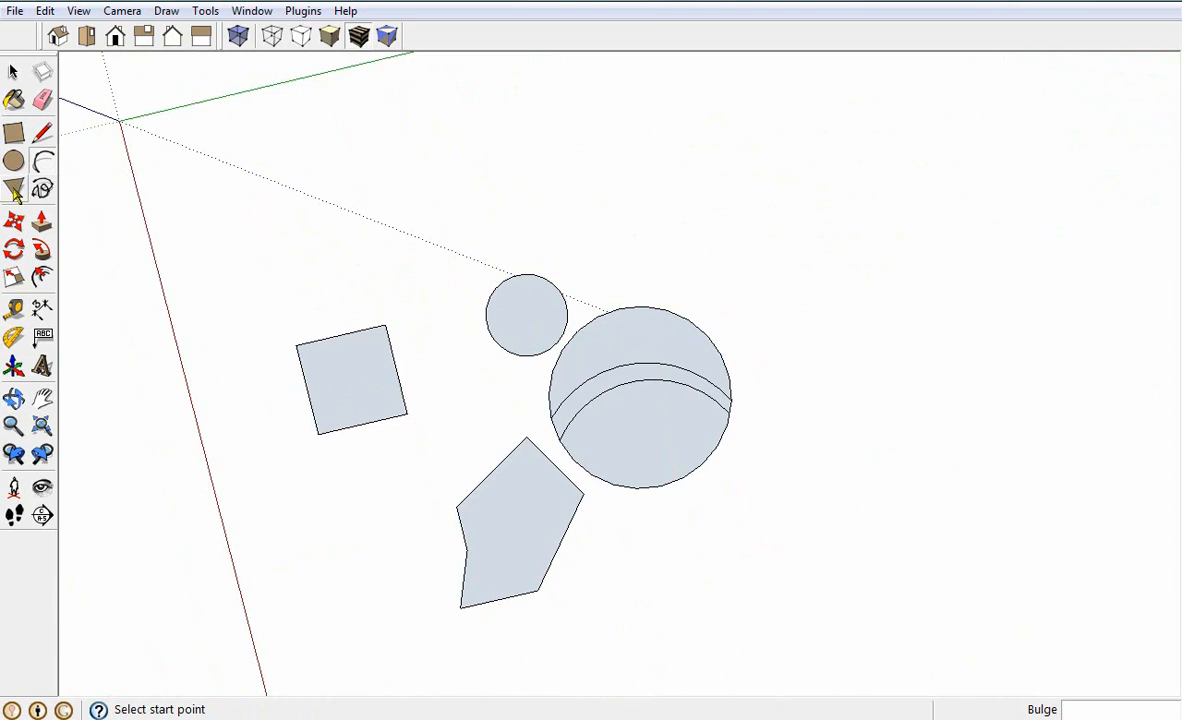
left_click(14, 190)
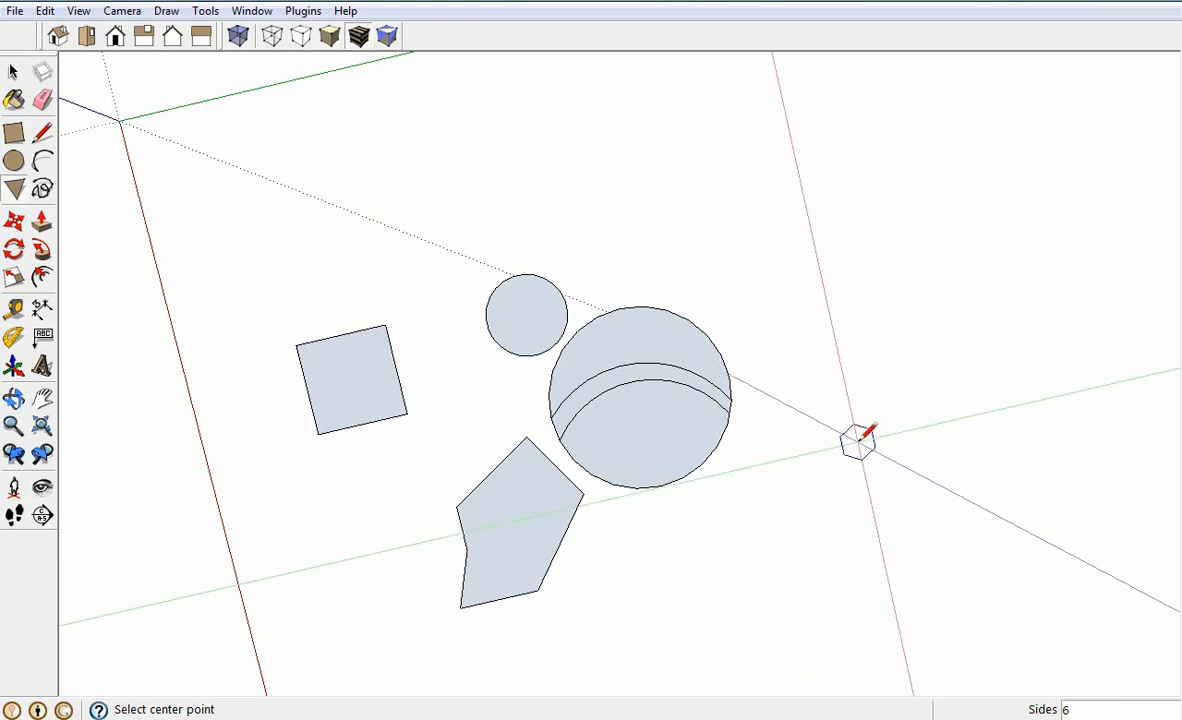
key("Return")
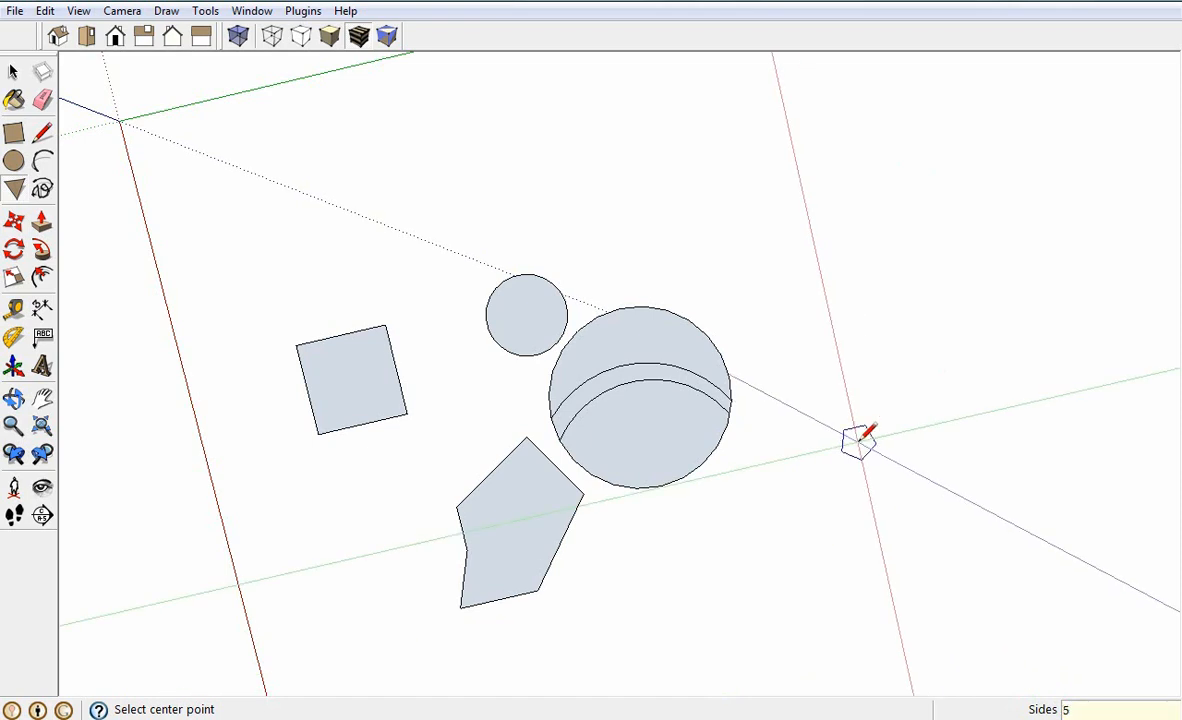
key("Return")
type("3")
key("Return")
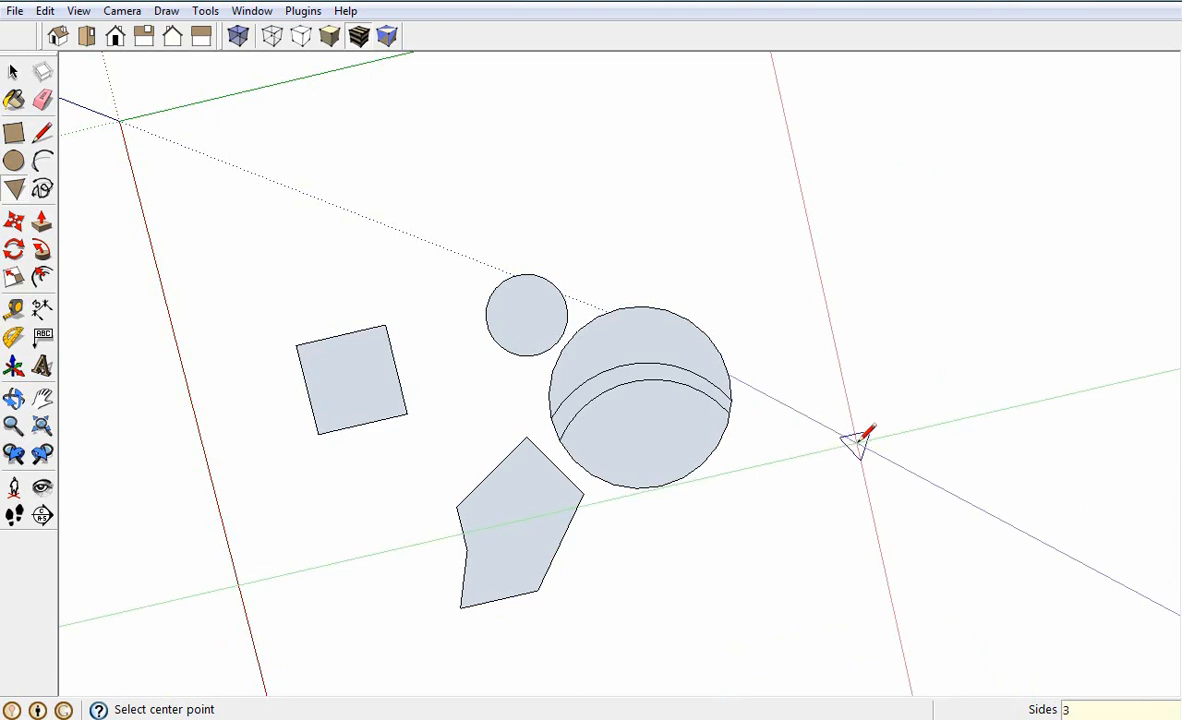
type("8")
key("Return")
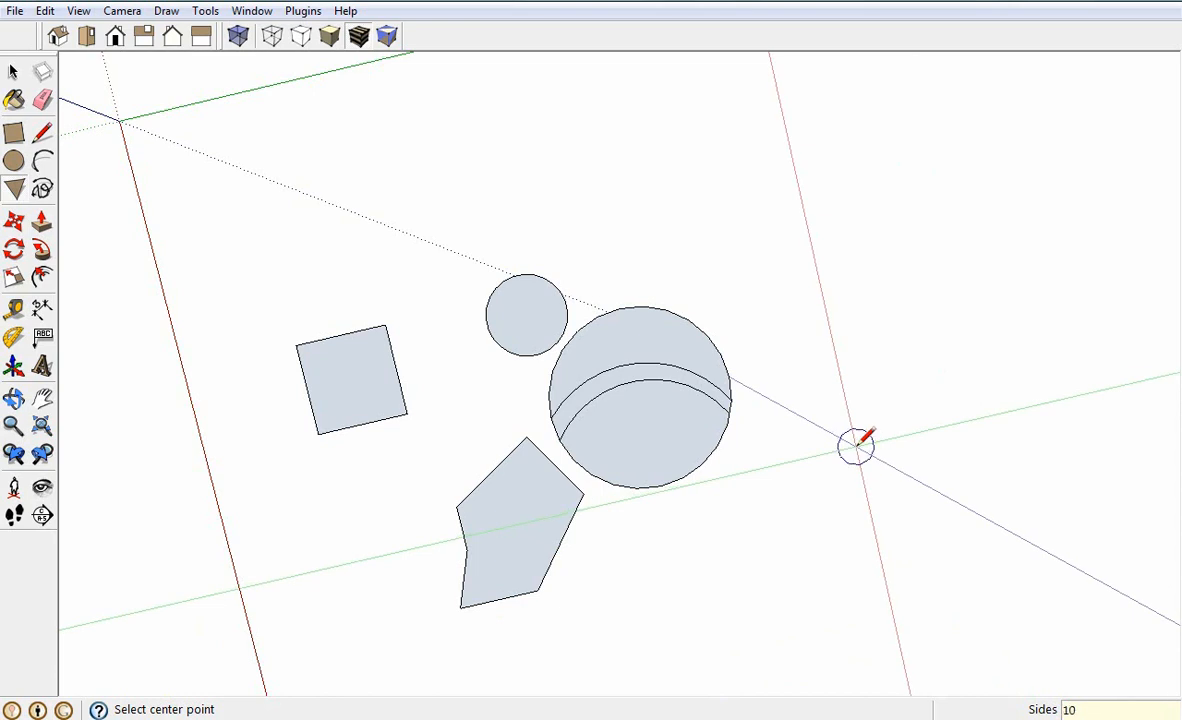
left_click(879, 433)
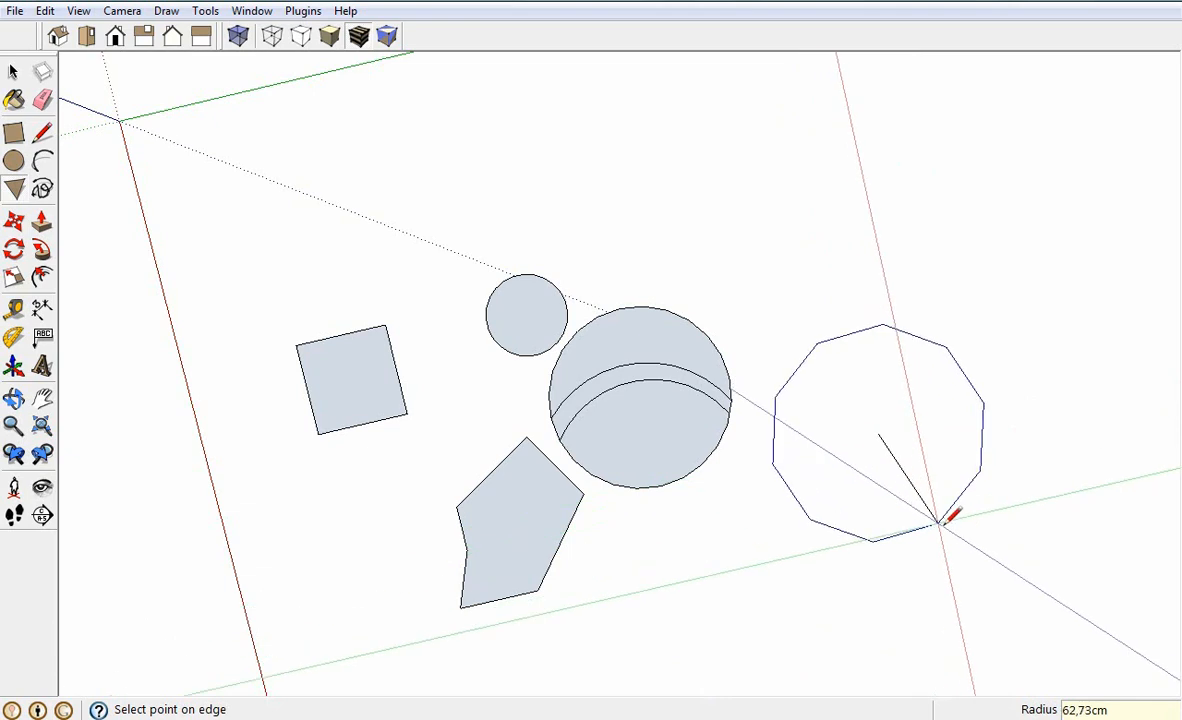
left_click(944, 523)
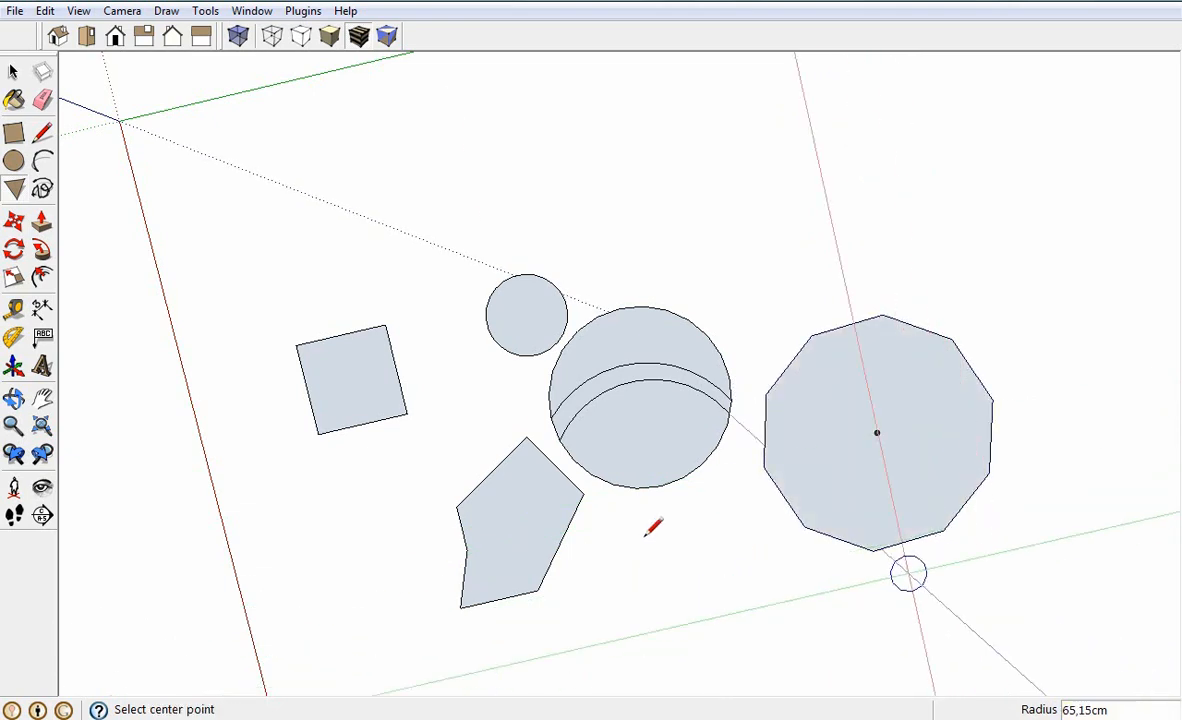
Step: Draw a closed, winding freehand shape in the empty area beyond the two circles
left_click(43, 191)
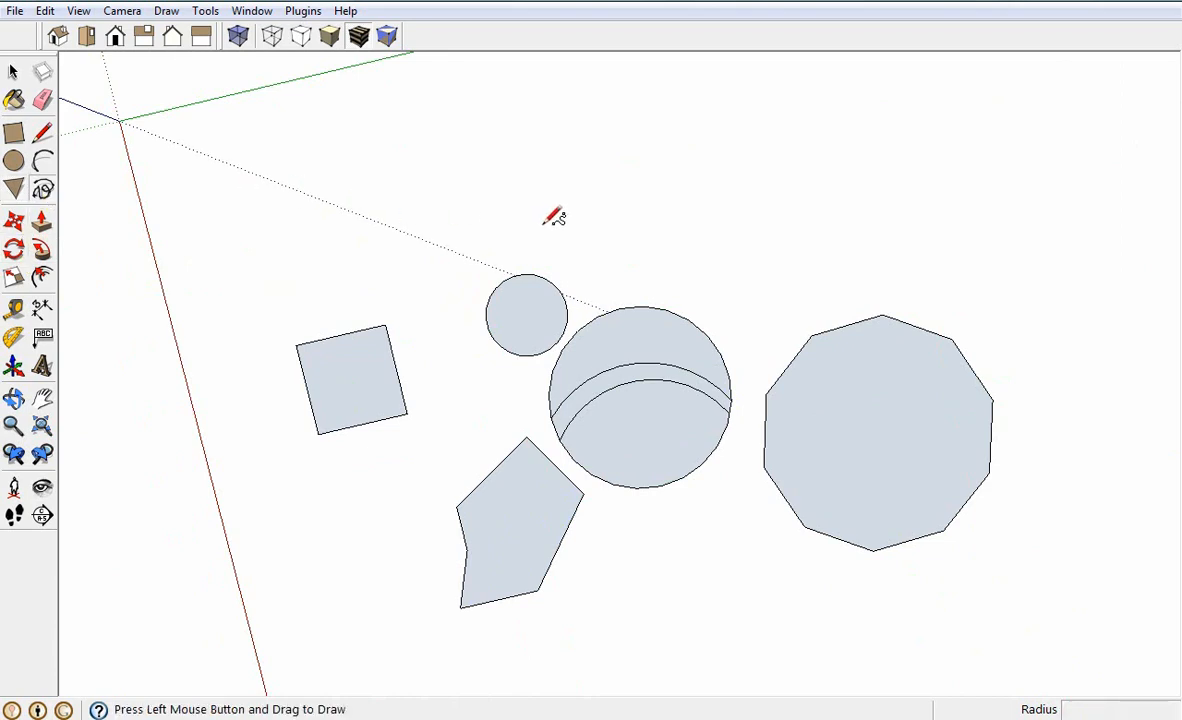
mouse_move(545, 226)
left_mouse_down()
mouse_move(666, 240)
mouse_move(718, 194)
mouse_move(660, 160)
mouse_move(600, 198)
mouse_move(513, 190)
mouse_move(462, 220)
mouse_move(482, 251)
mouse_move(532, 250)
mouse_move(661, 290)
mouse_move(799, 219)
mouse_move(836, 248)
mouse_move(830, 281)
mouse_move(765, 293)
mouse_move(752, 283)
mouse_move(773, 256)
mouse_move(764, 245)
mouse_move(666, 260)
mouse_move(590, 247)
mouse_move(545, 226)
mouse_move(555, 225)
left_mouse_up()
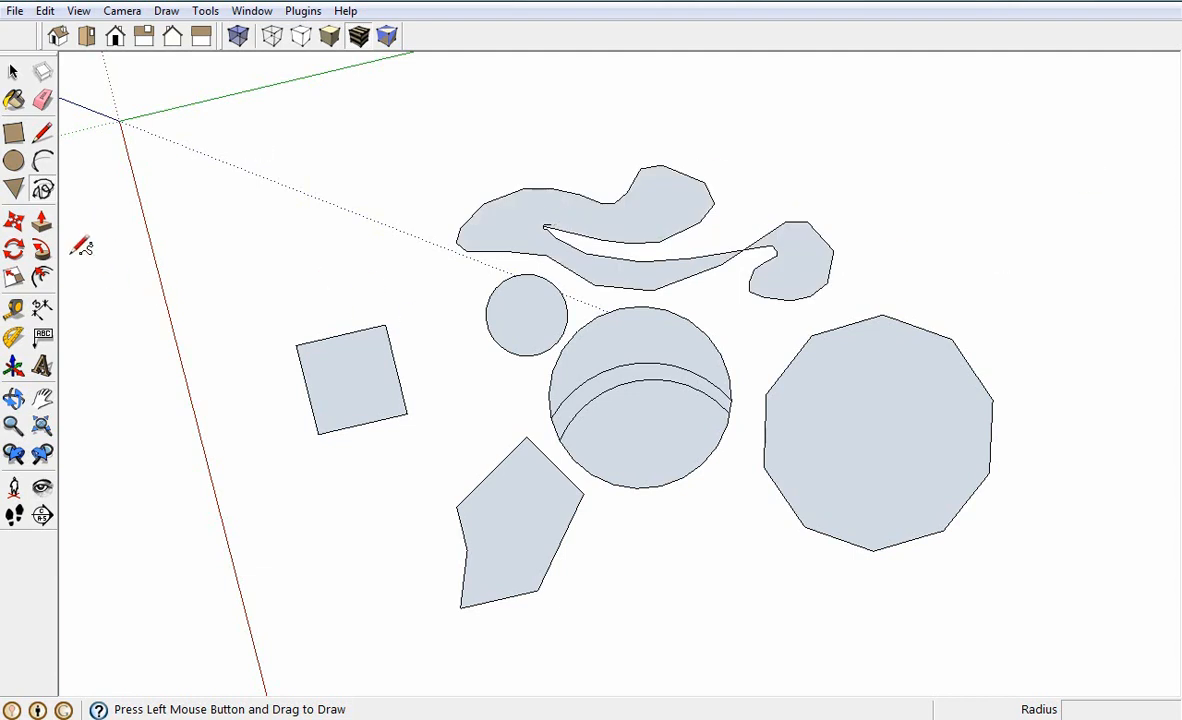
Step: Divide the square with a line from the midpoint of one side to a corner on the opposite side
left_click(44, 136)
scroll(292, 366, "up", 3)
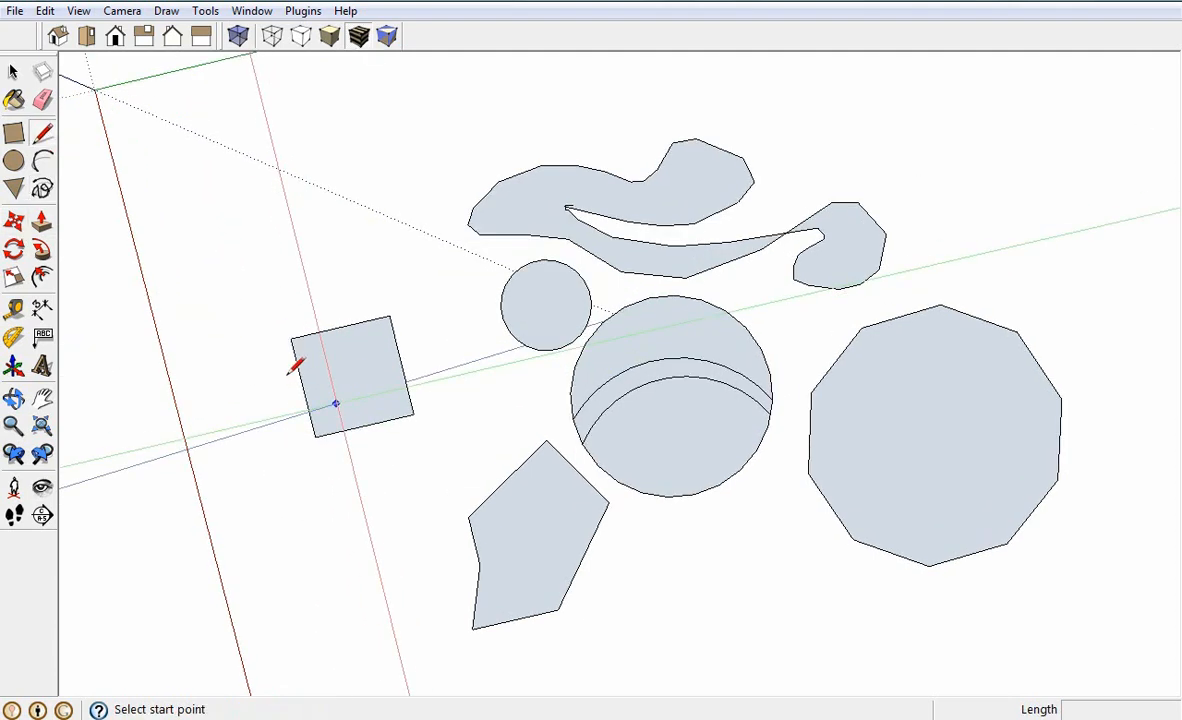
scroll(287, 372, "up", 1)
scroll(310, 369, "up", 4)
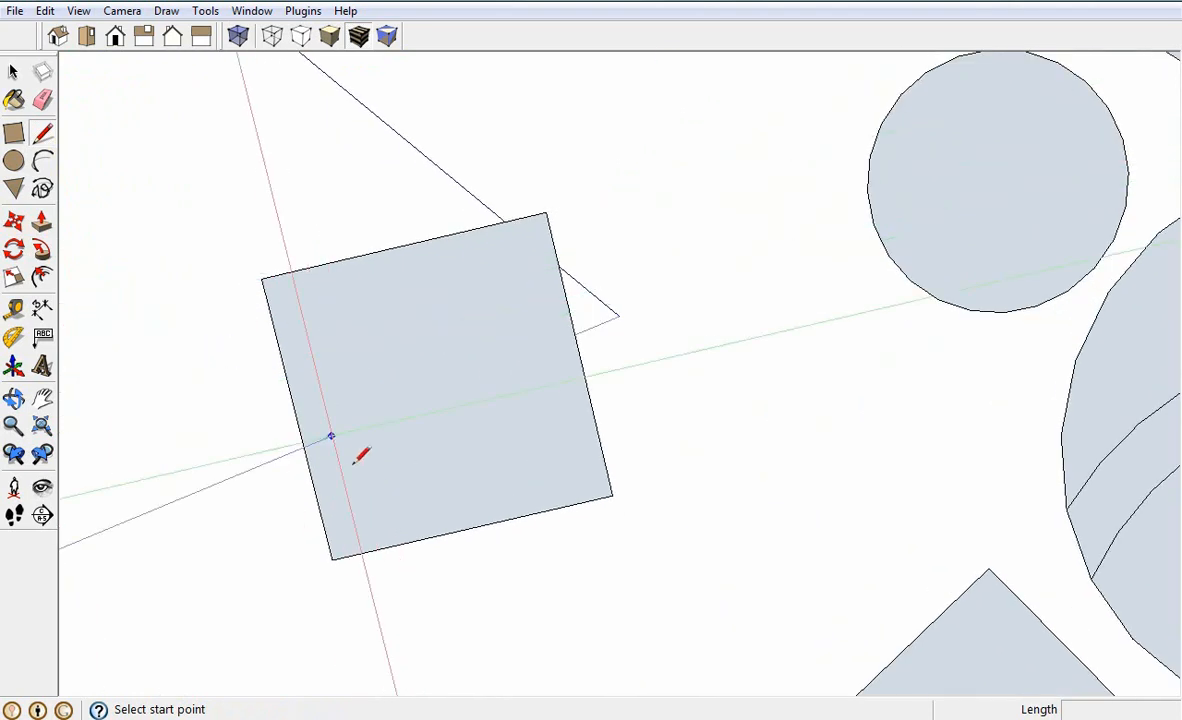
left_click(298, 421)
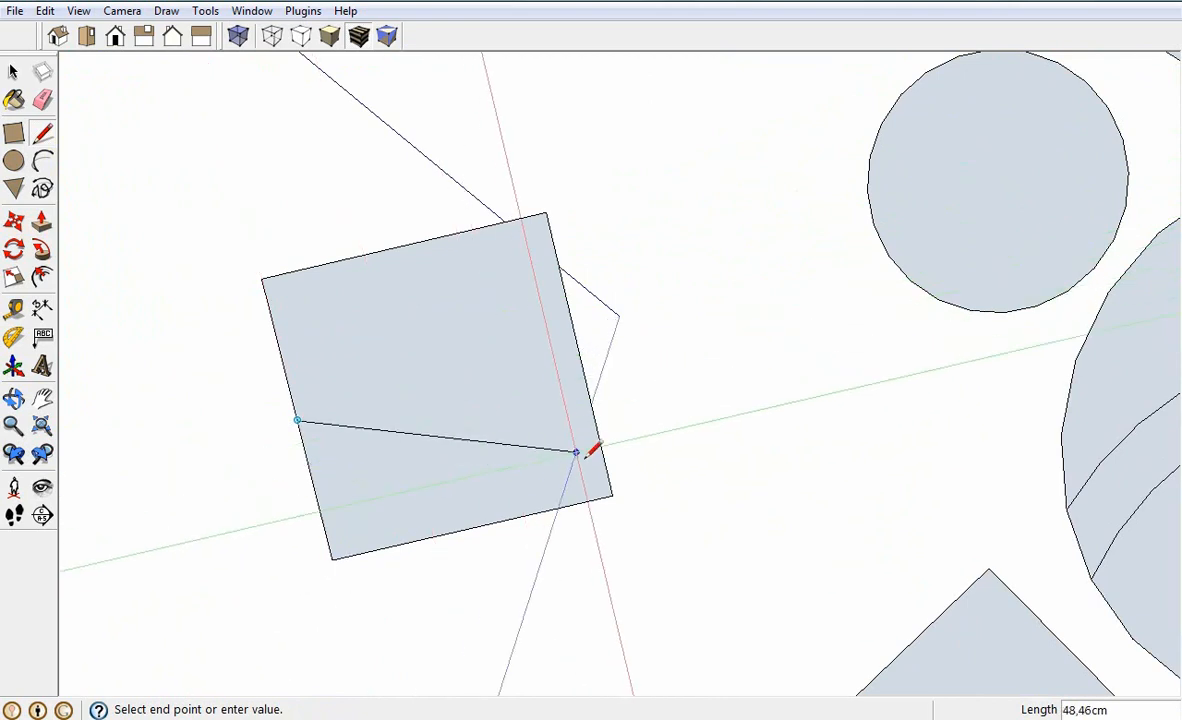
left_click(612, 494)
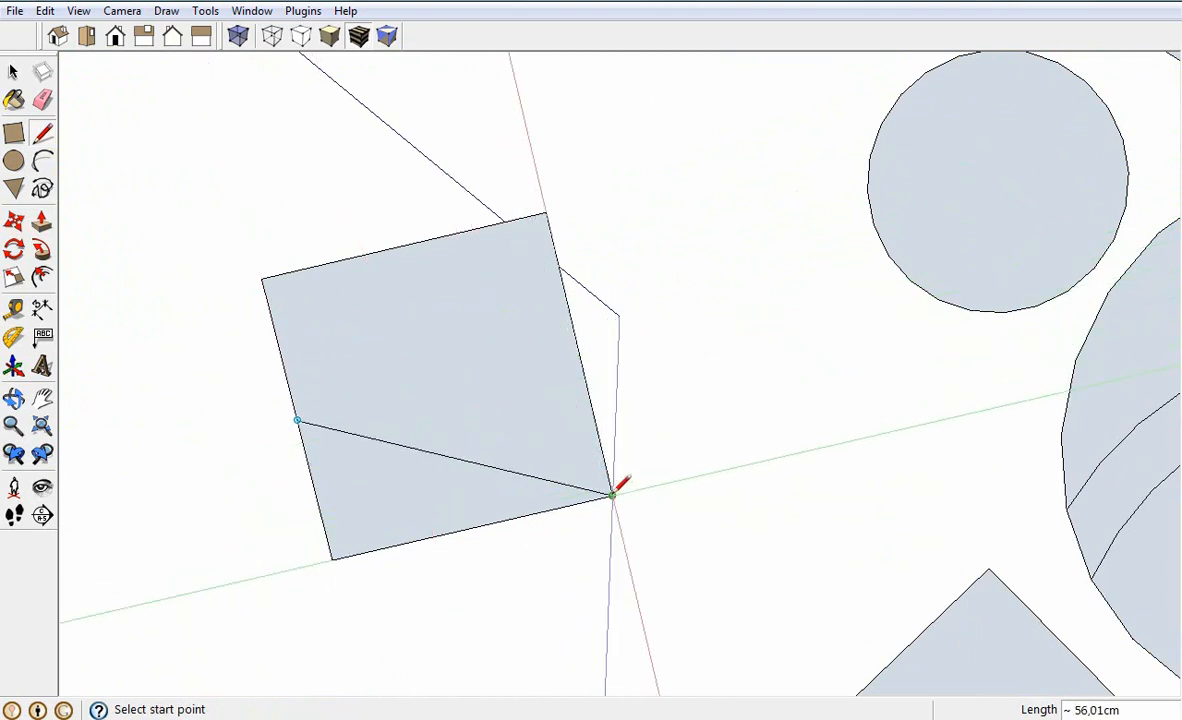
Step: Select the two faces of the divided square alternately to check that they are separate
left_click(13, 74)
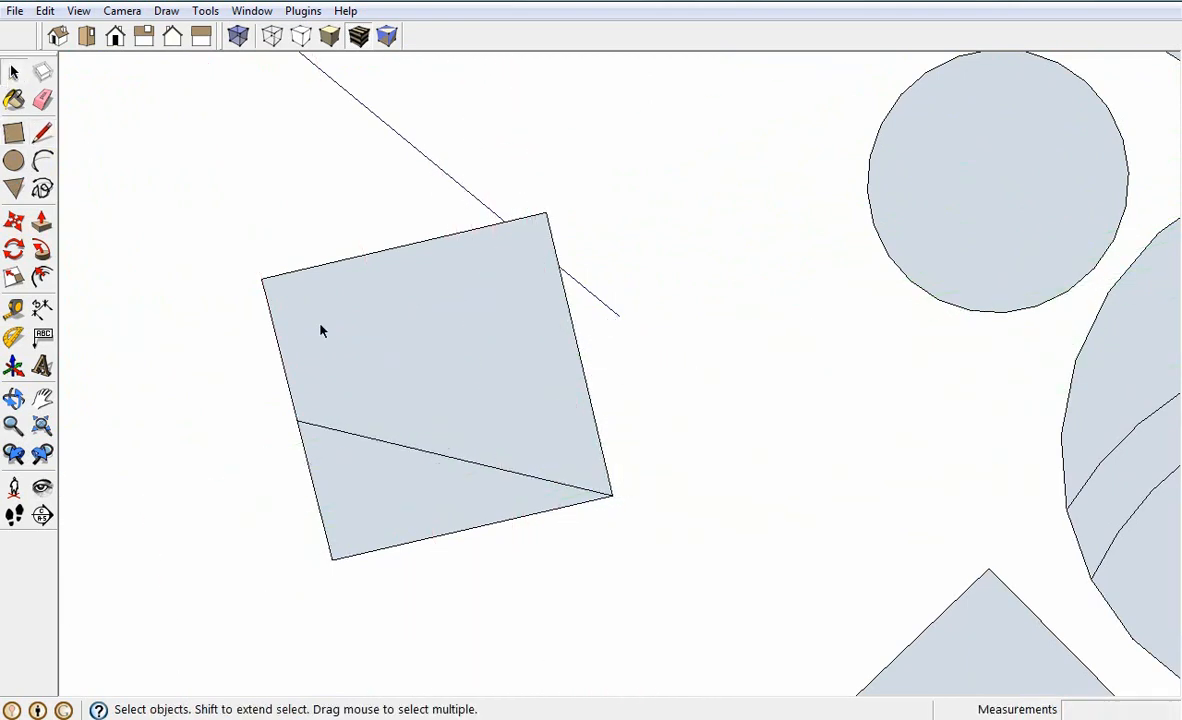
left_click(363, 352)
left_click(355, 502)
left_click(424, 398)
left_click(322, 462)
Step: Draw three lines inside the square linking points on its sides: across it, diagonally to the adjacent side's midpoint, and to the opposite side
left_click(42, 133)
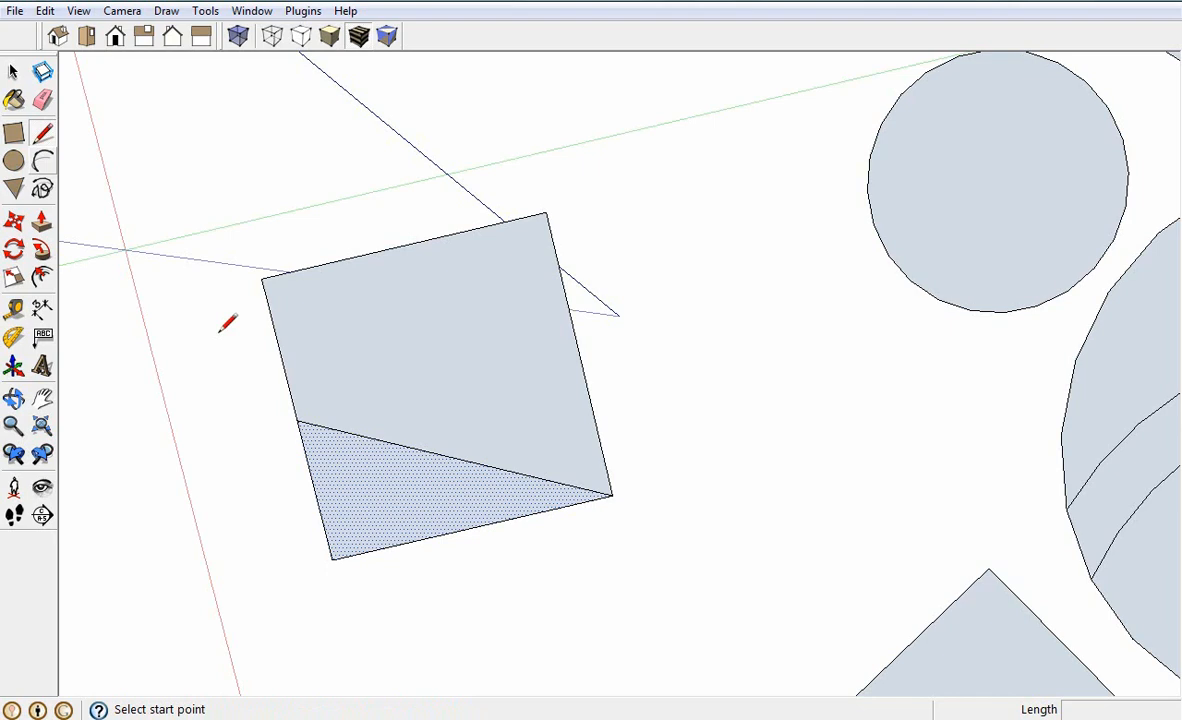
left_click(297, 420)
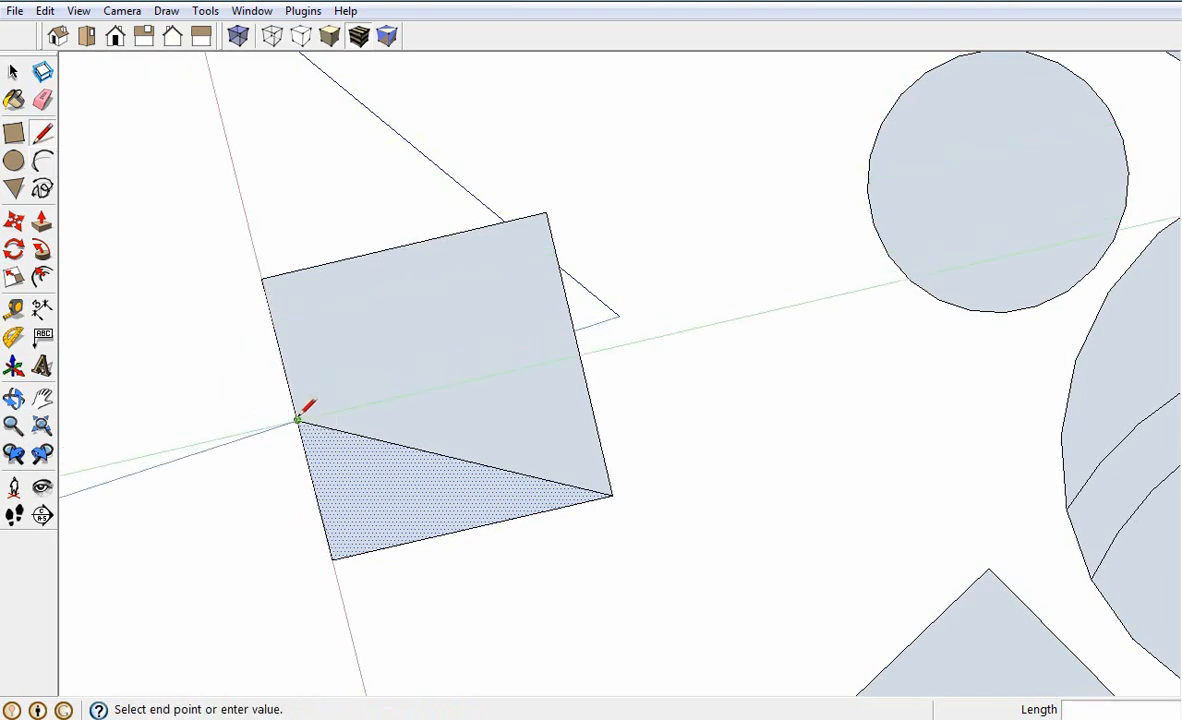
left_click(582, 368)
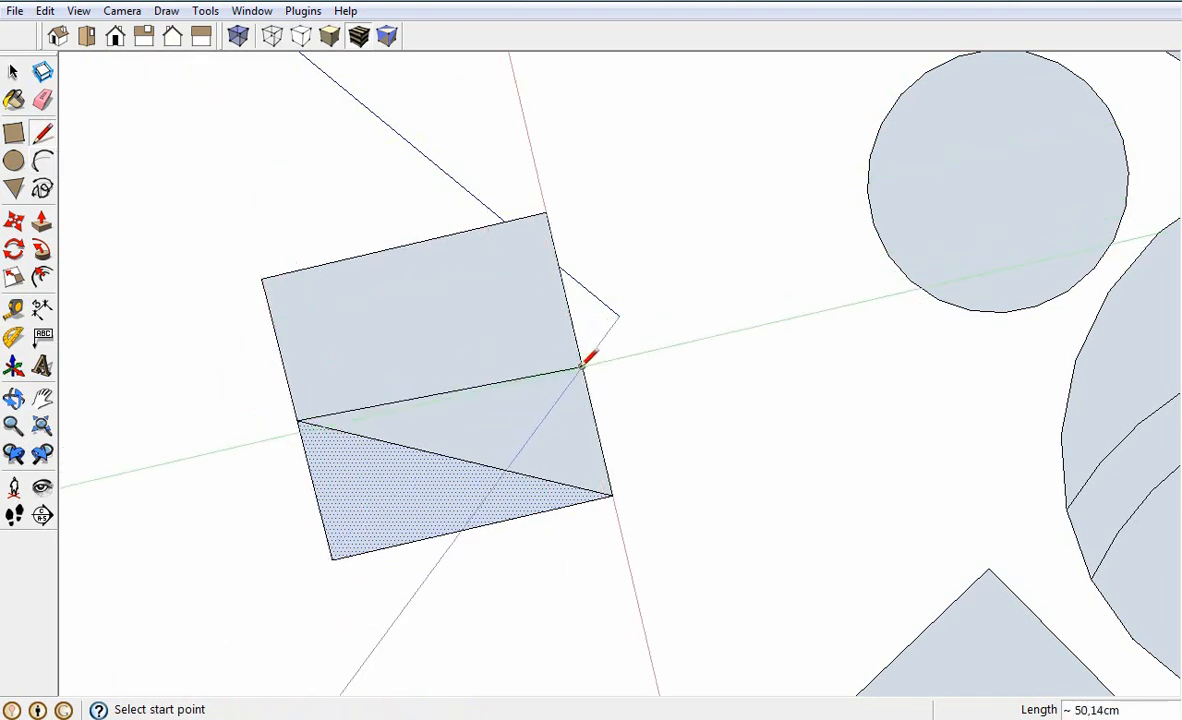
left_click(582, 367)
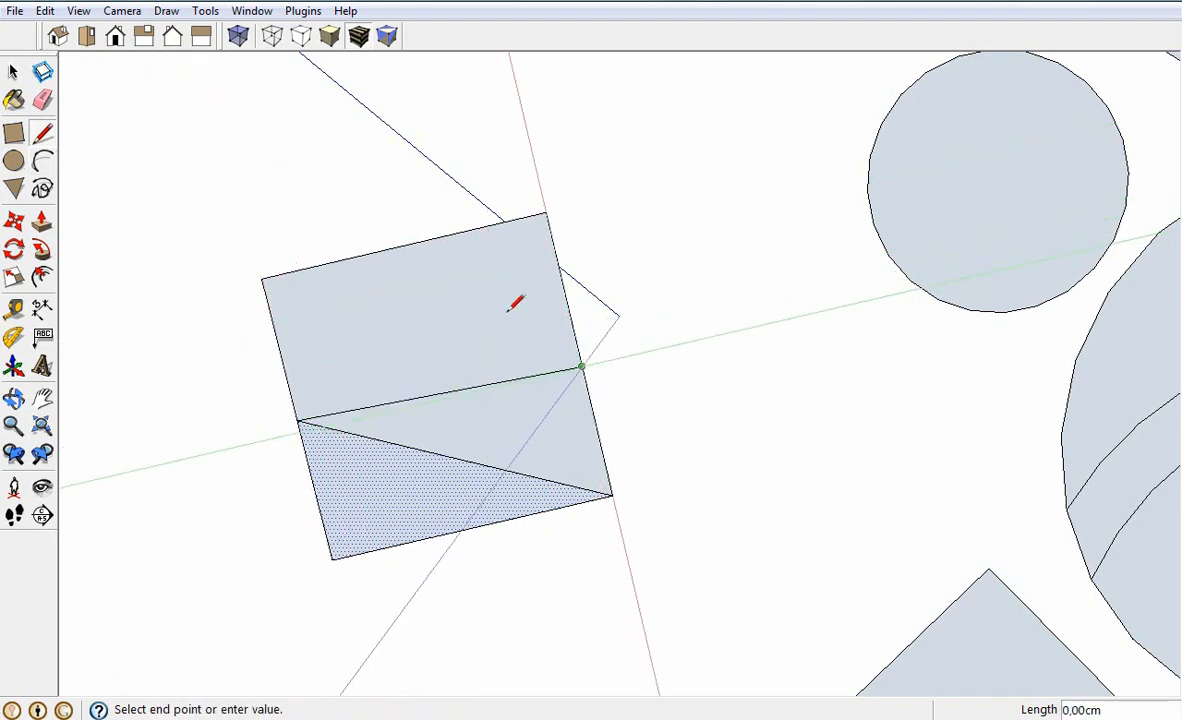
left_click(403, 245)
left_click(403, 245)
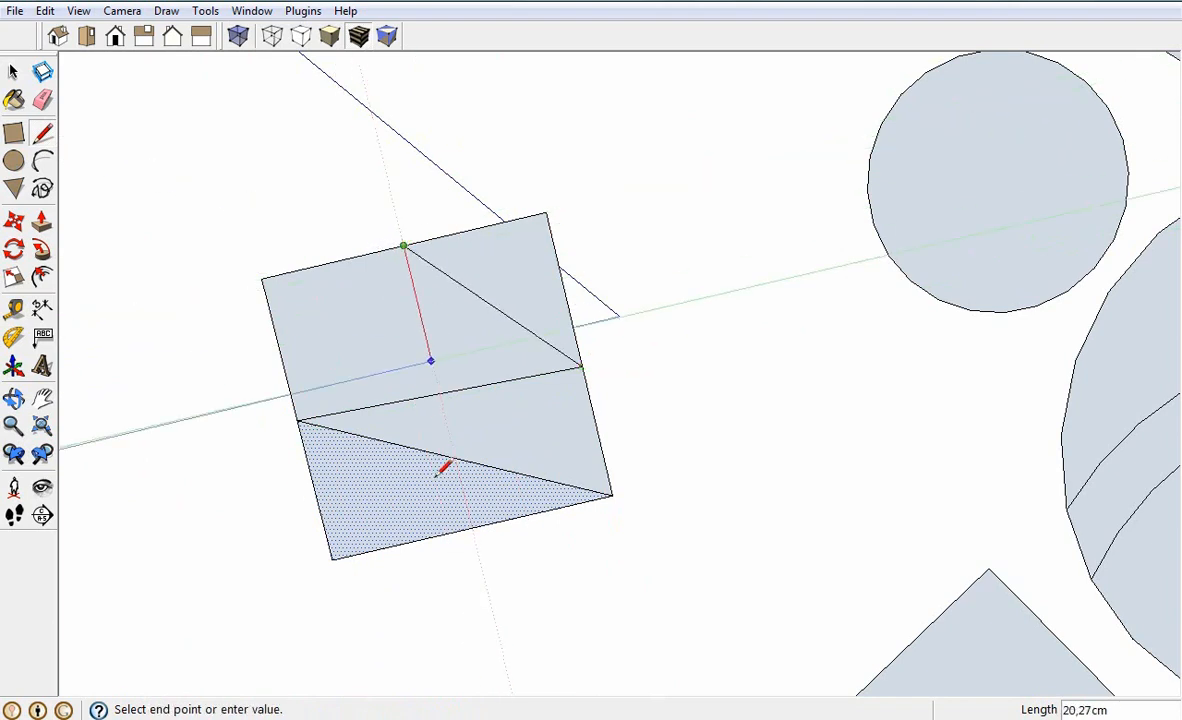
left_click(451, 531)
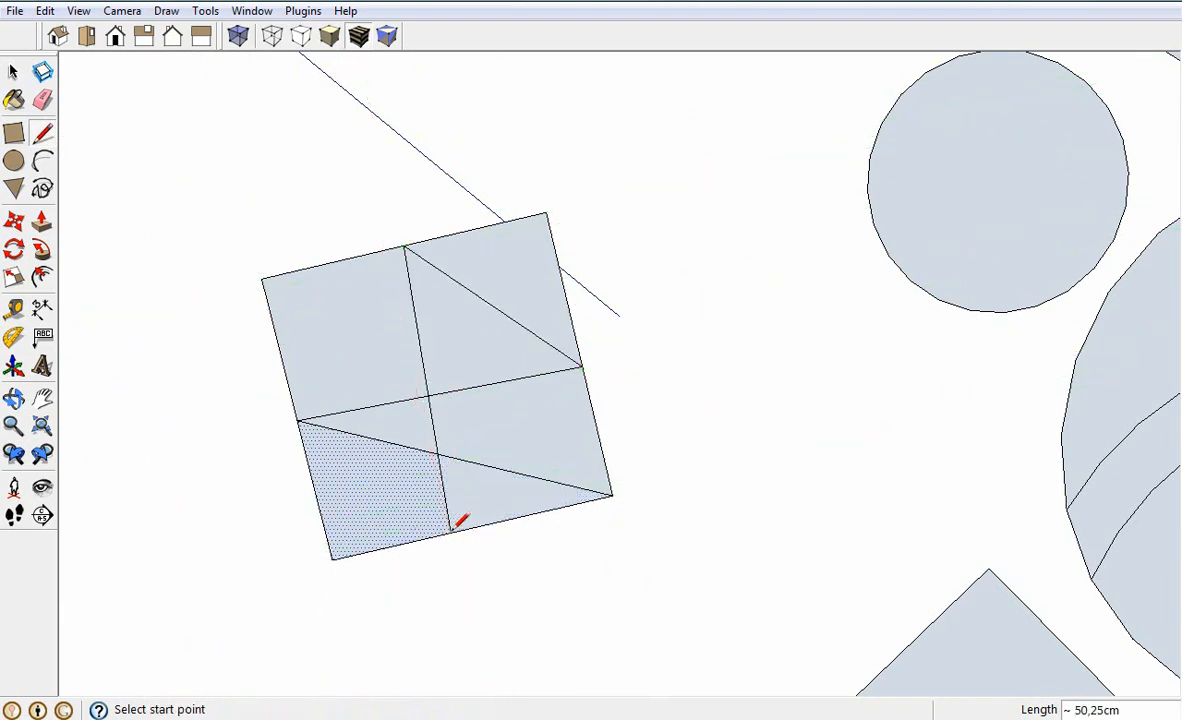
Step: Select the faces of the subdivided square one after another to examine how the crossing lines split it
left_click(12, 75)
left_click(322, 331)
left_click(517, 295)
left_click(498, 425)
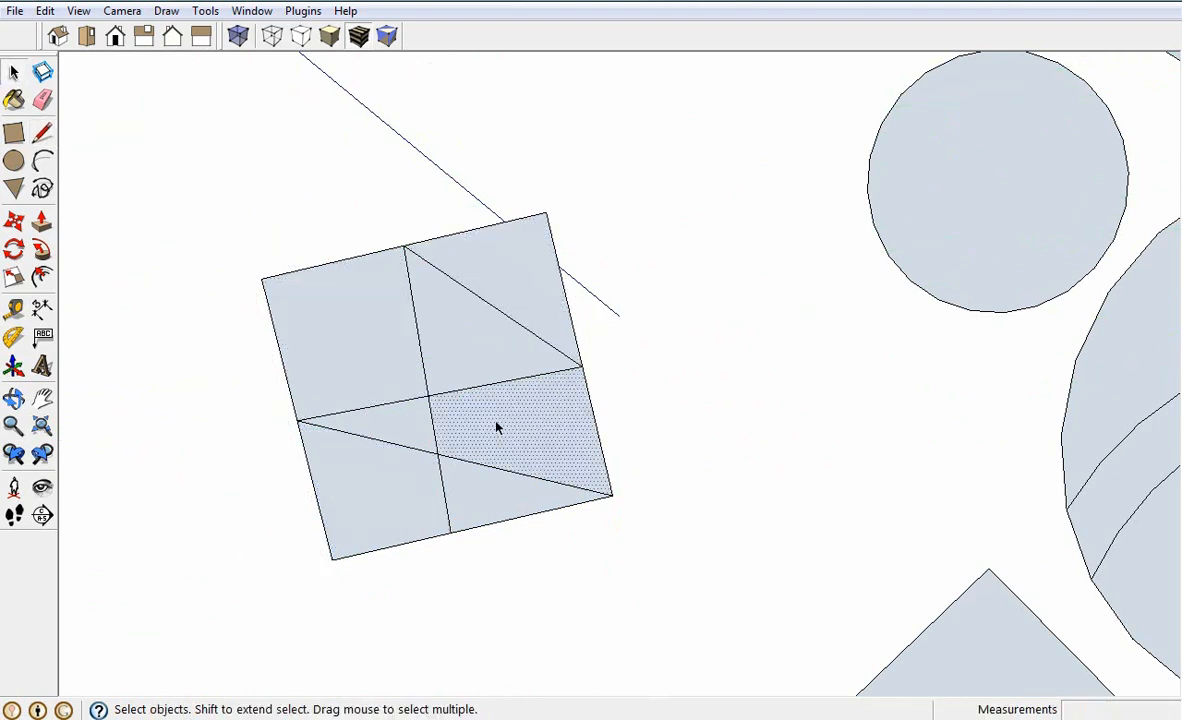
left_click(487, 371)
left_click(408, 400)
left_click(385, 517)
left_click(420, 433)
left_click(557, 453)
left_click(555, 333)
left_click(506, 507)
Step: Delete the diagonal line and the cross segment in the half of the square nearest the origin
left_click(481, 306)
key("Delete")
left_click(478, 299)
left_click(417, 331)
left_click(440, 325)
left_click(386, 337)
left_click(417, 331)
key("Delete")
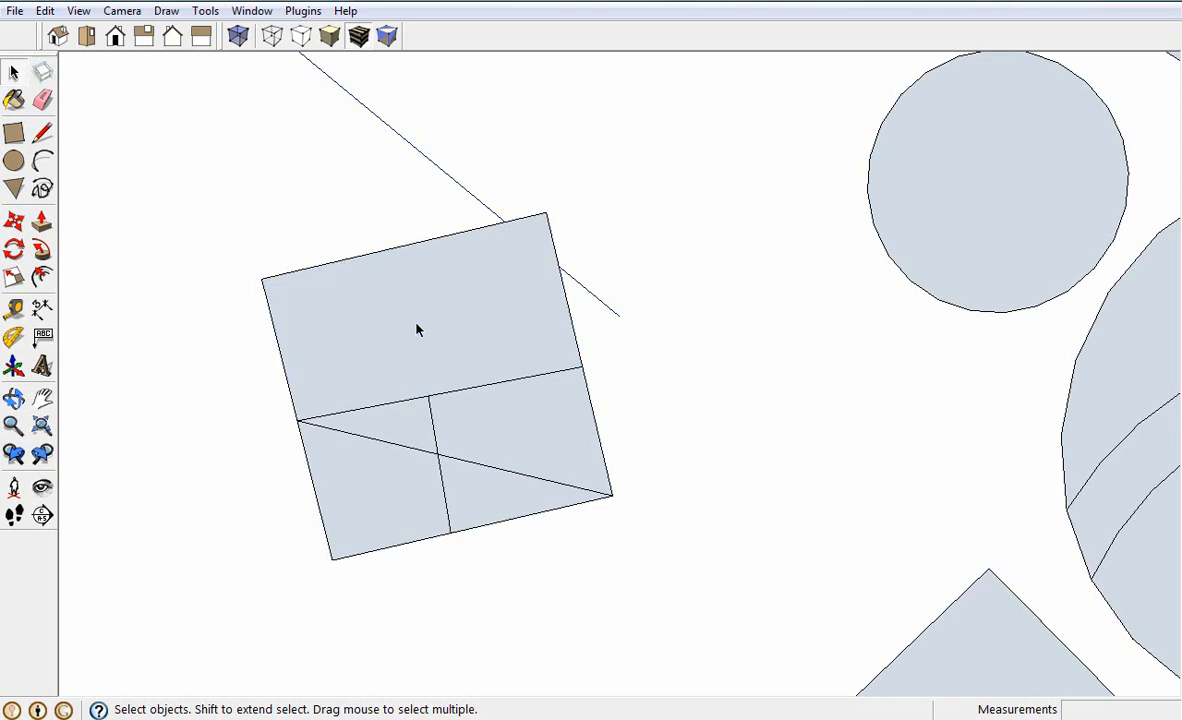
Step: Delete both remaining cross segments and the long diagonal in the other half of the square
left_click(434, 422)
key("Delete")
left_click(443, 437)
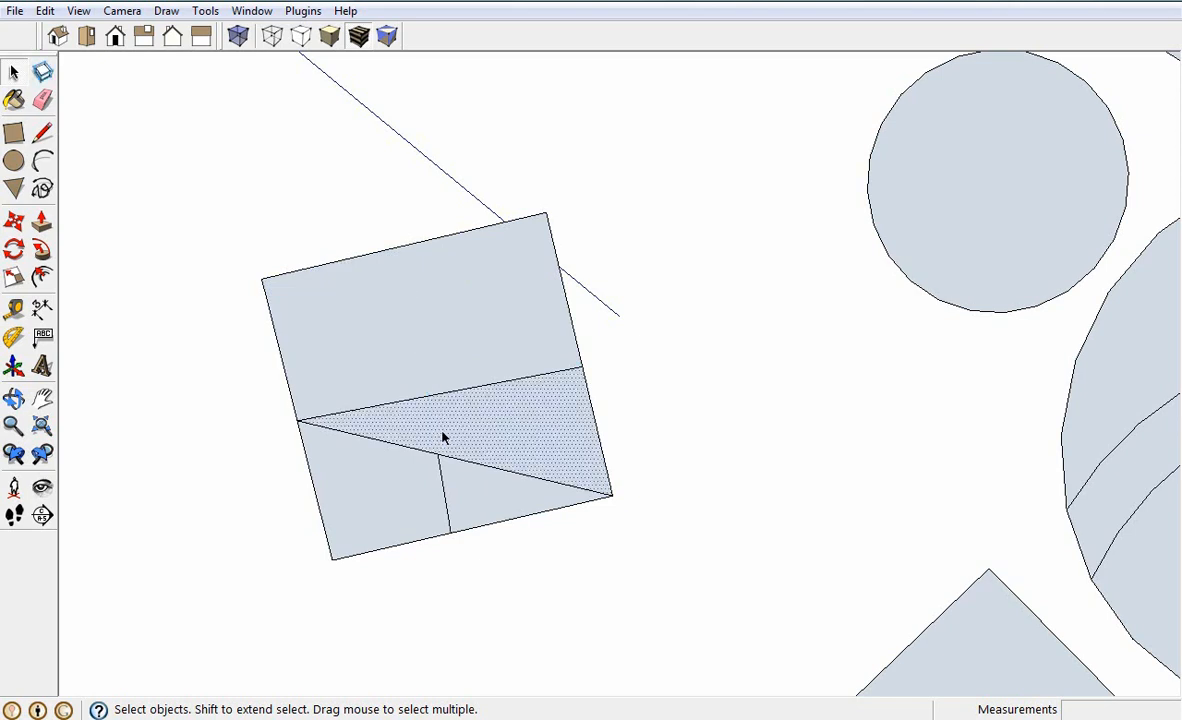
left_click(446, 502)
left_click(446, 501)
key("Delete")
left_click(478, 472)
key("Delete")
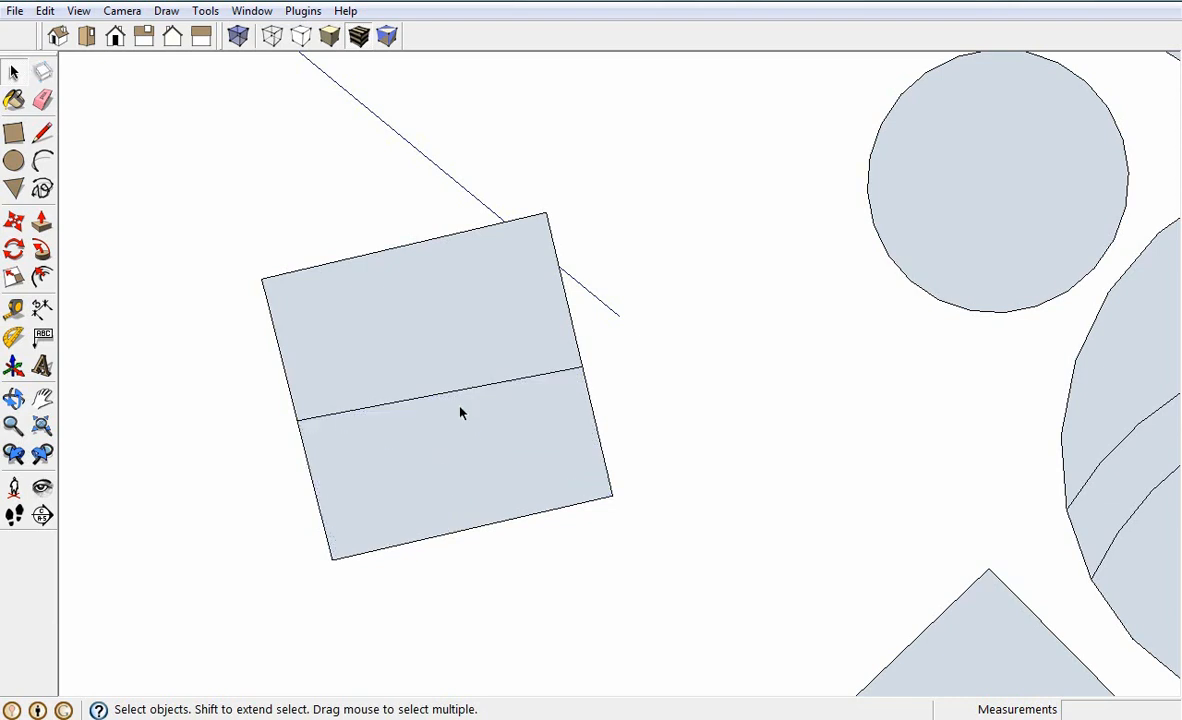
Step: Delete the line separating the square's two halves, and select the face to check that it is whole
left_click(453, 400)
key("Delete")
left_click(449, 418)
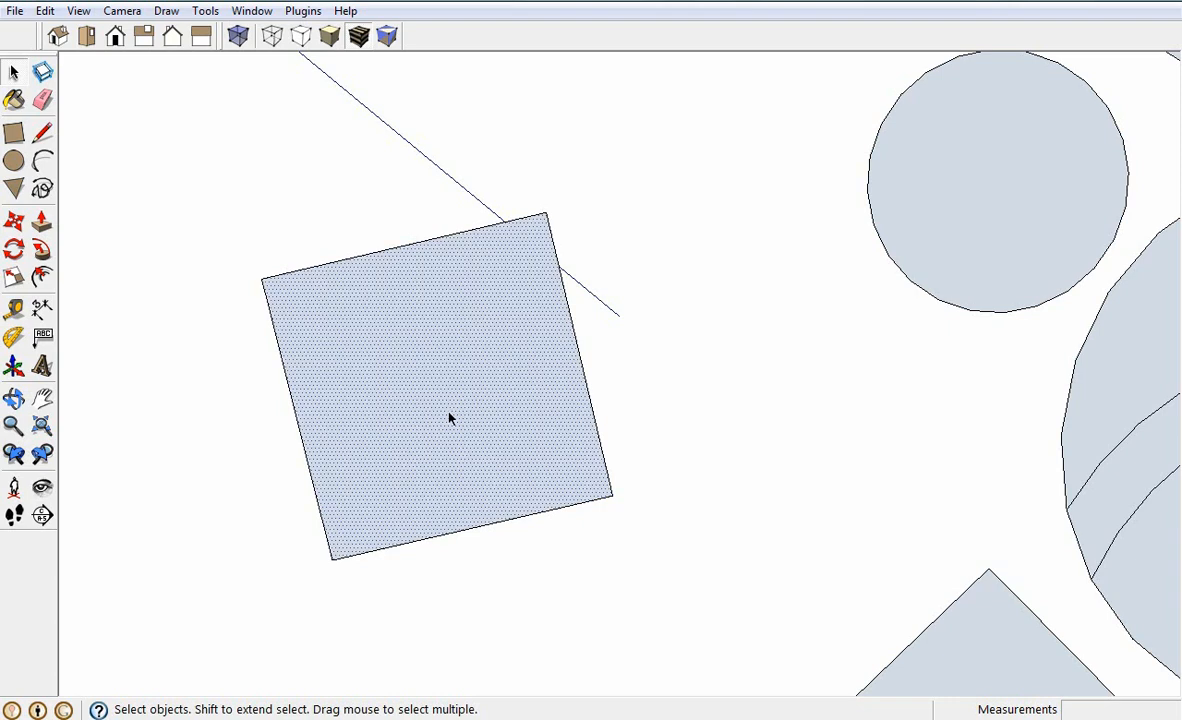
left_click(687, 401)
Step: Dismiss the Windows colour scheme message without choosing any of its options
scroll(630, 390, "down", 1)
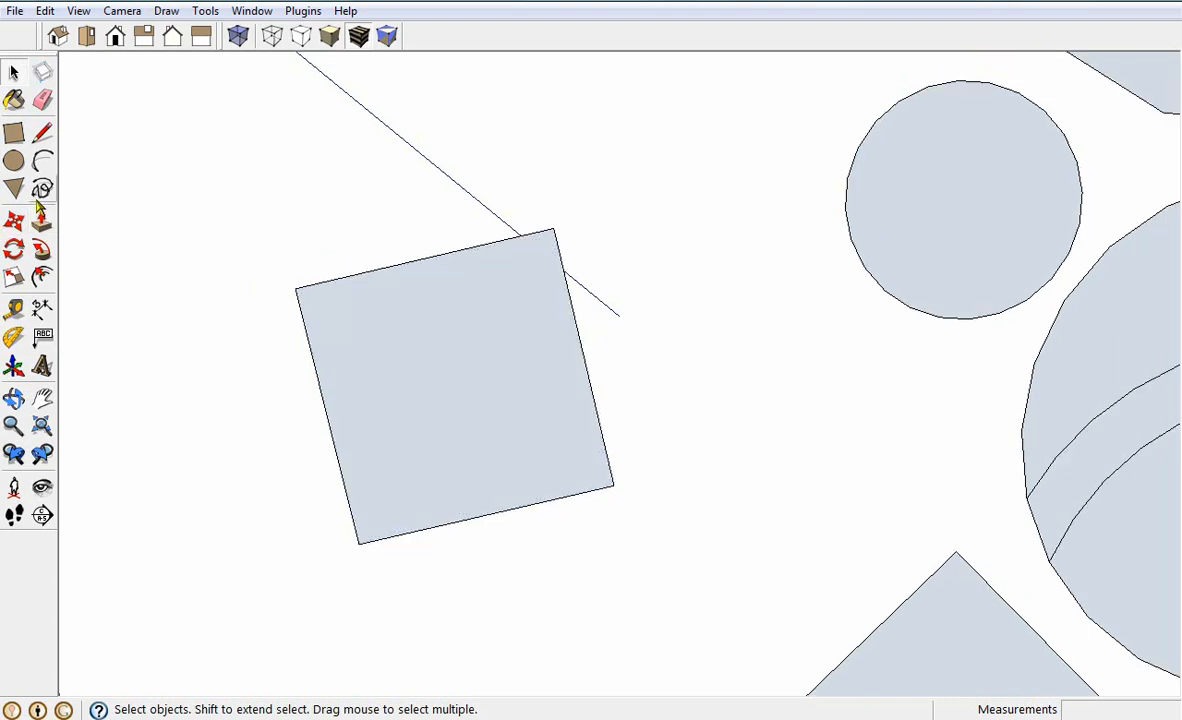
scroll(485, 375, "down", 2)
scroll(480, 370, "down", 3)
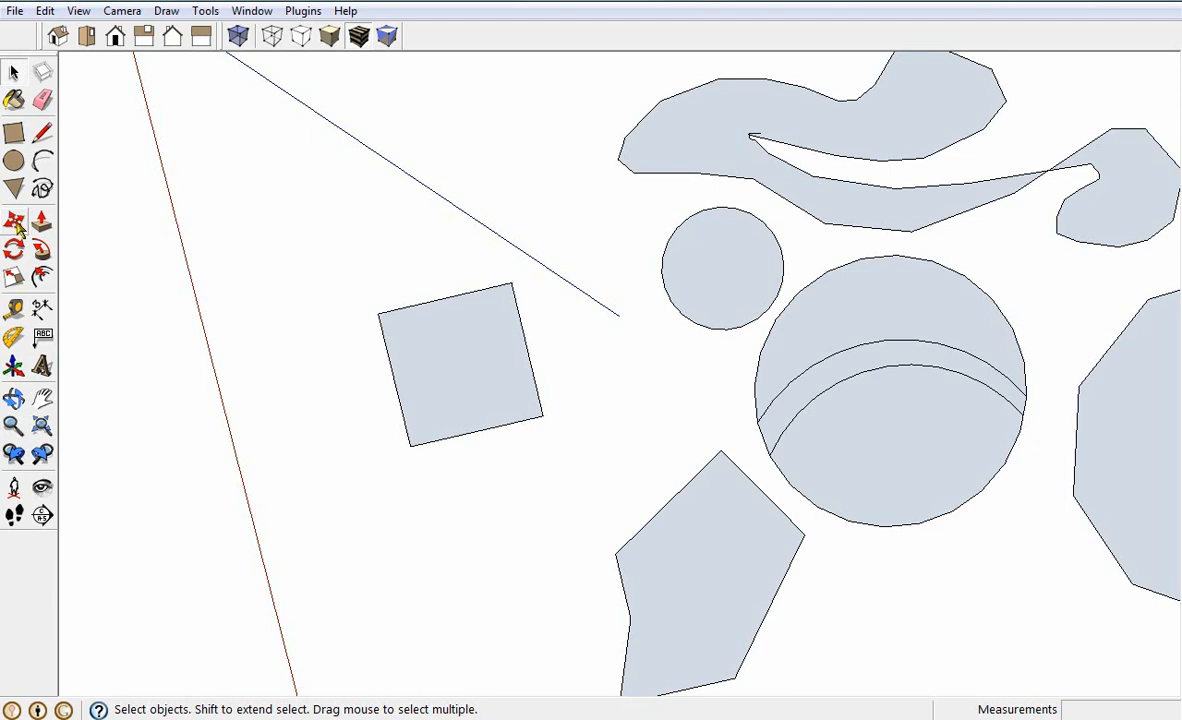
left_click(14, 222)
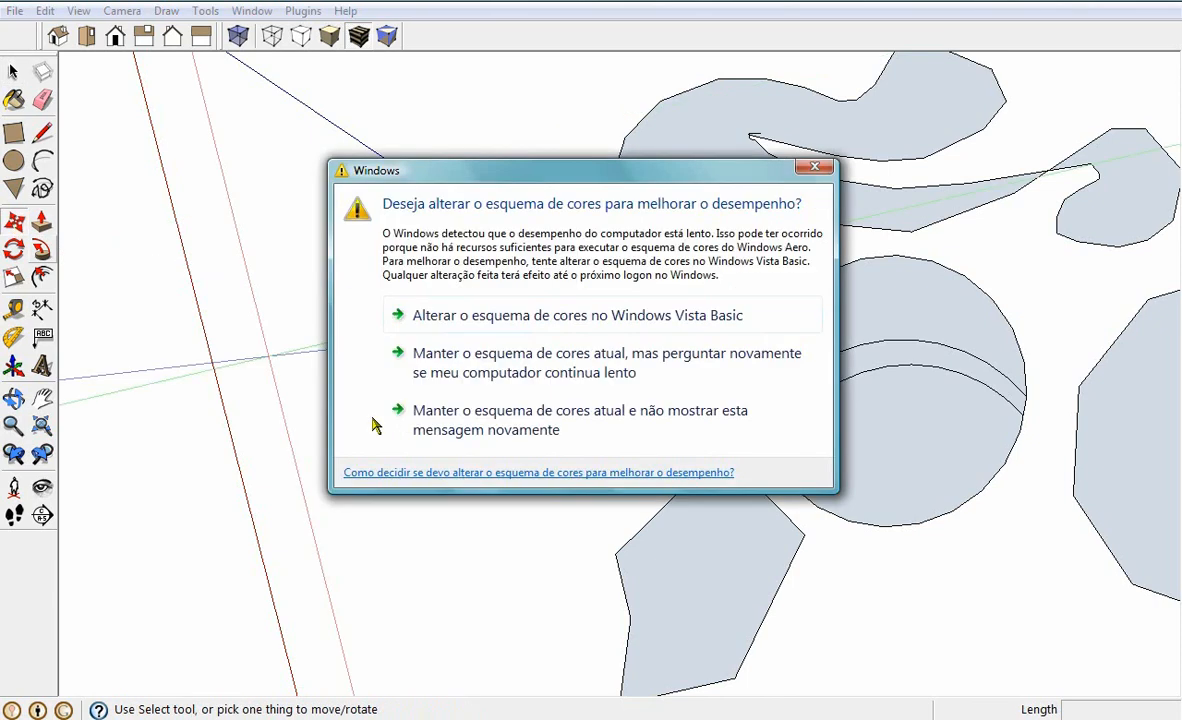
left_click(812, 168)
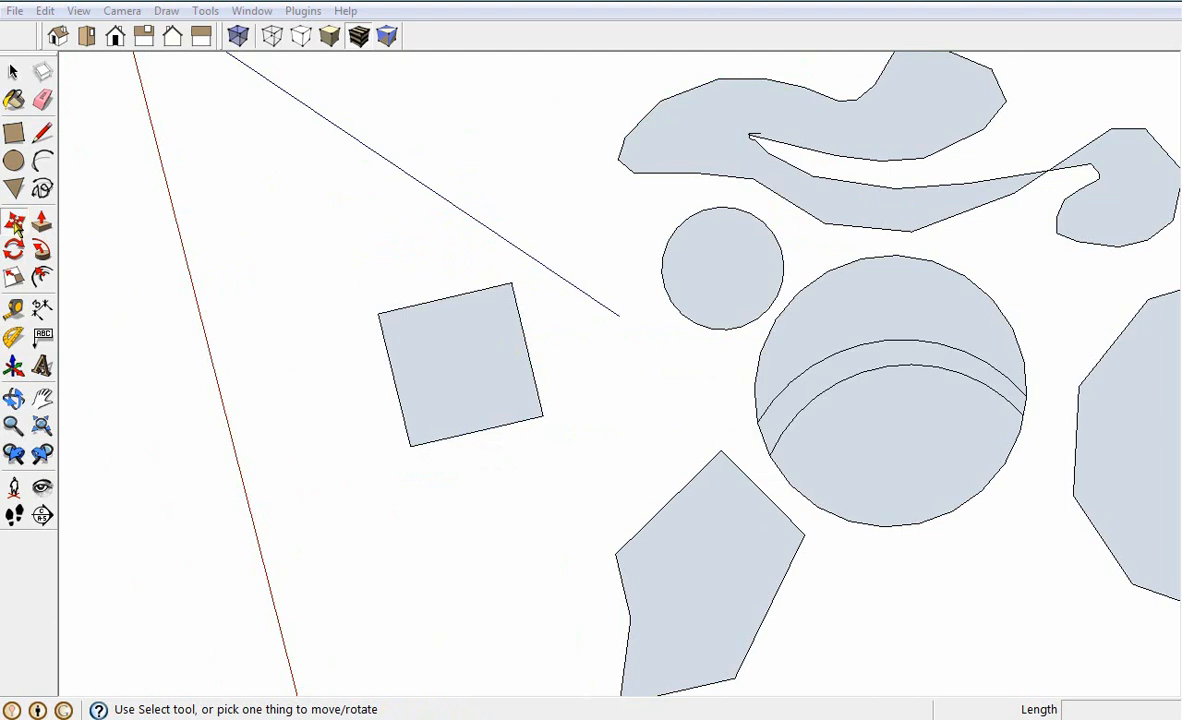
Step: Copy the irregular polygon about 118 cm away with the Move tool, and move the original about 72 cm to beside the square
left_click(15, 225)
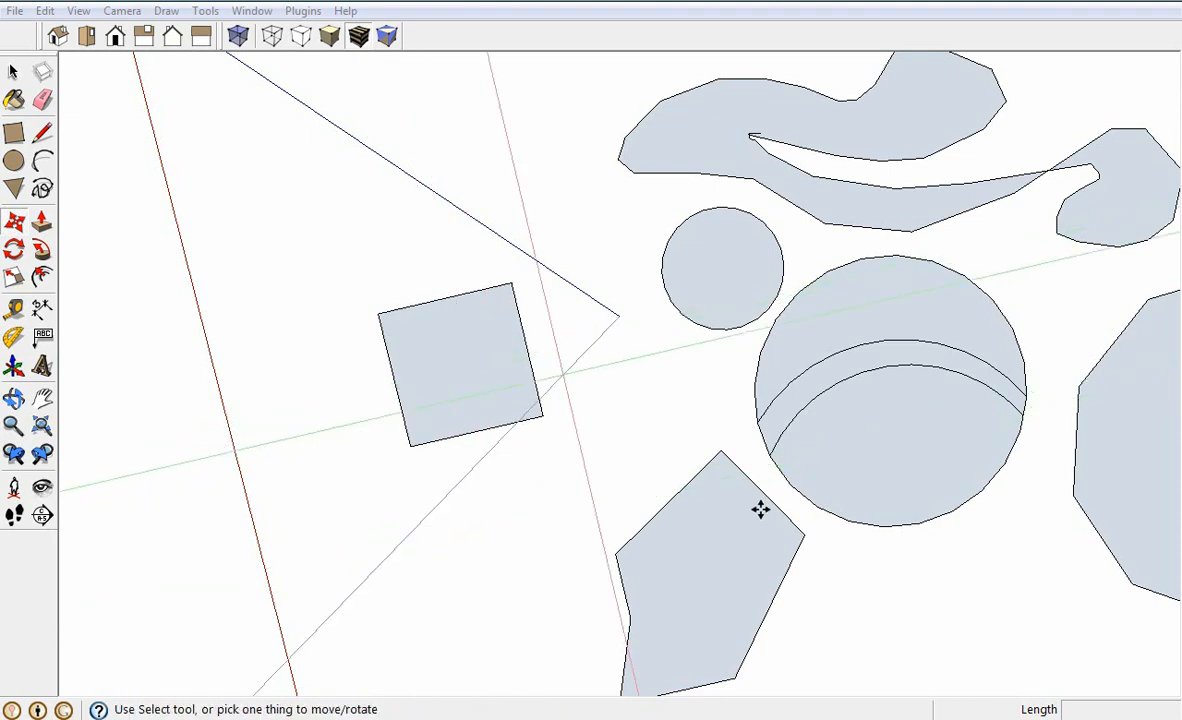
scroll(720, 581, "up", 2)
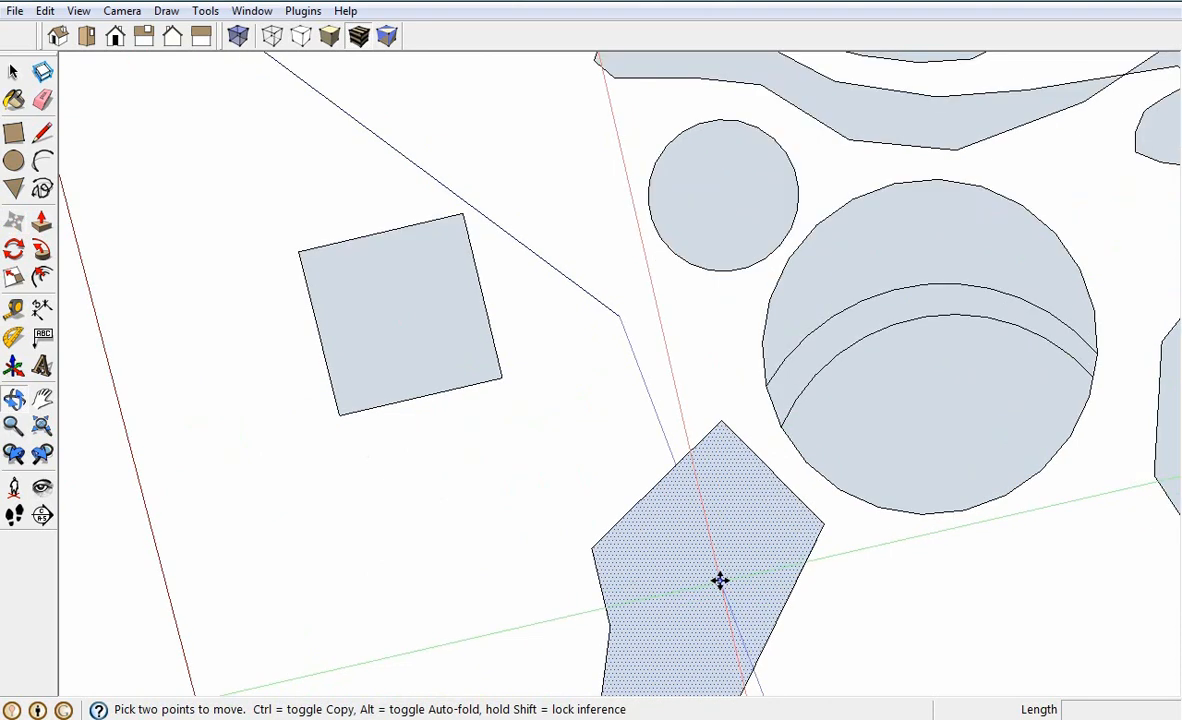
scroll(720, 581, "up", 3)
scroll(720, 541, "down", 3)
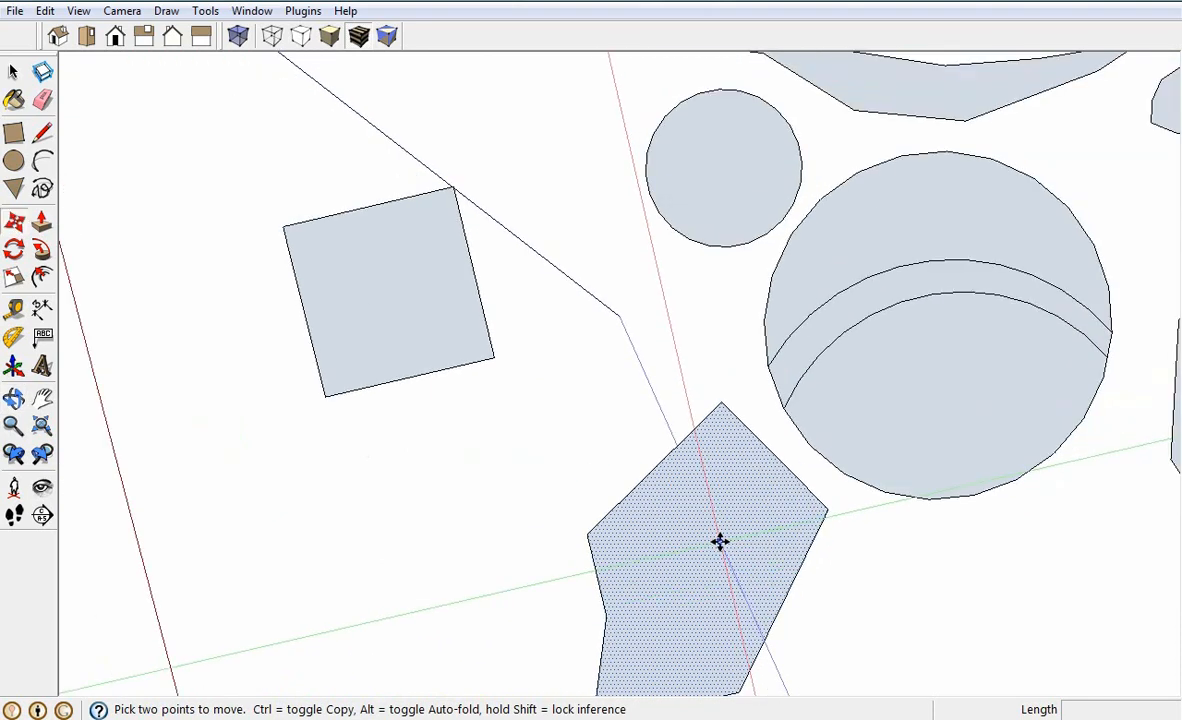
scroll(720, 541, "down", 1)
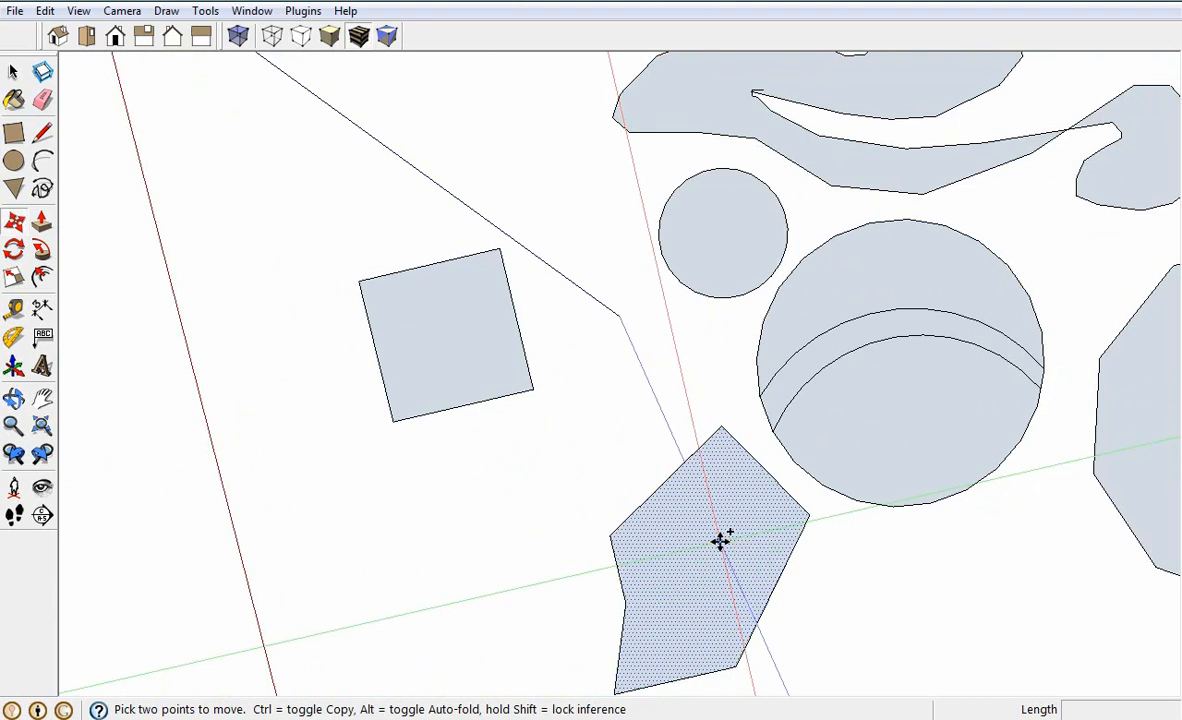
scroll(691, 541, "down", 1)
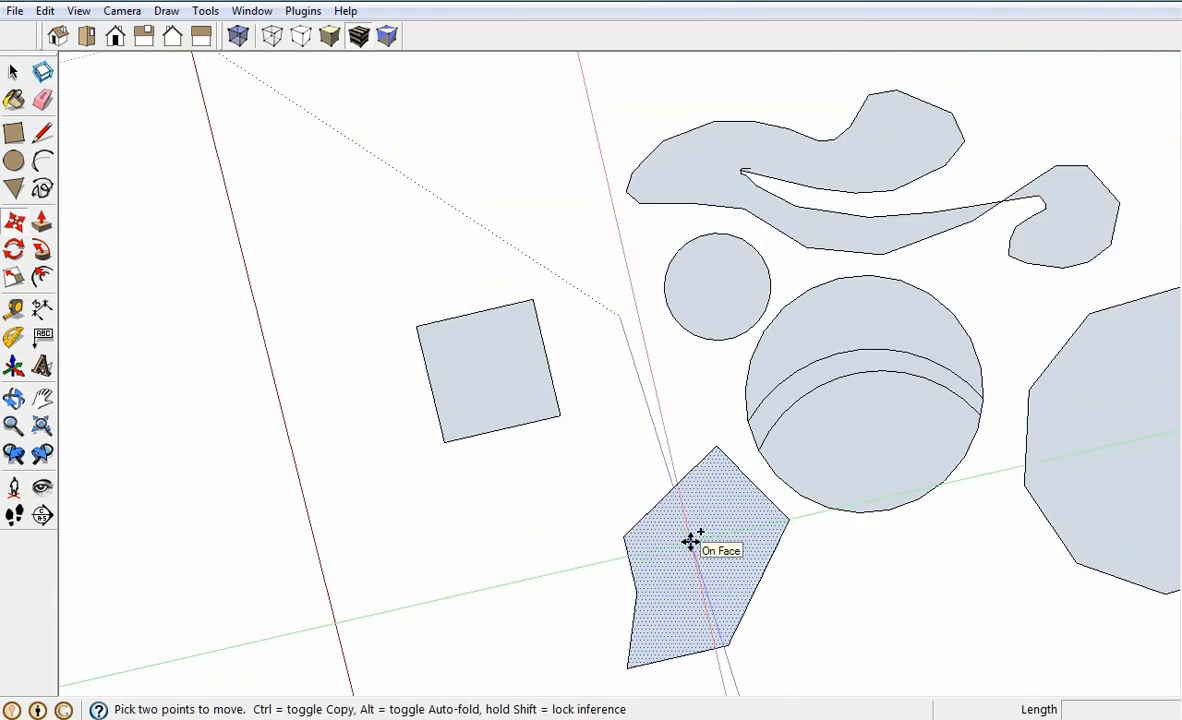
scroll(691, 541, "down", 1)
left_click(691, 541)
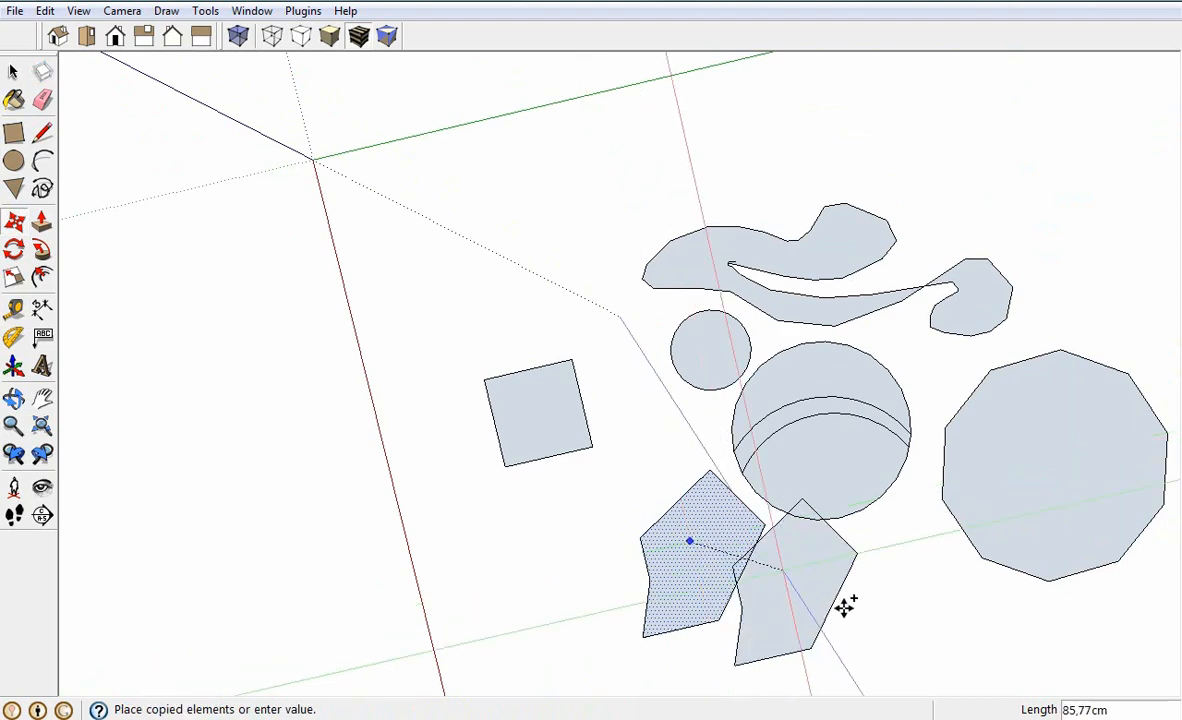
left_click(884, 622)
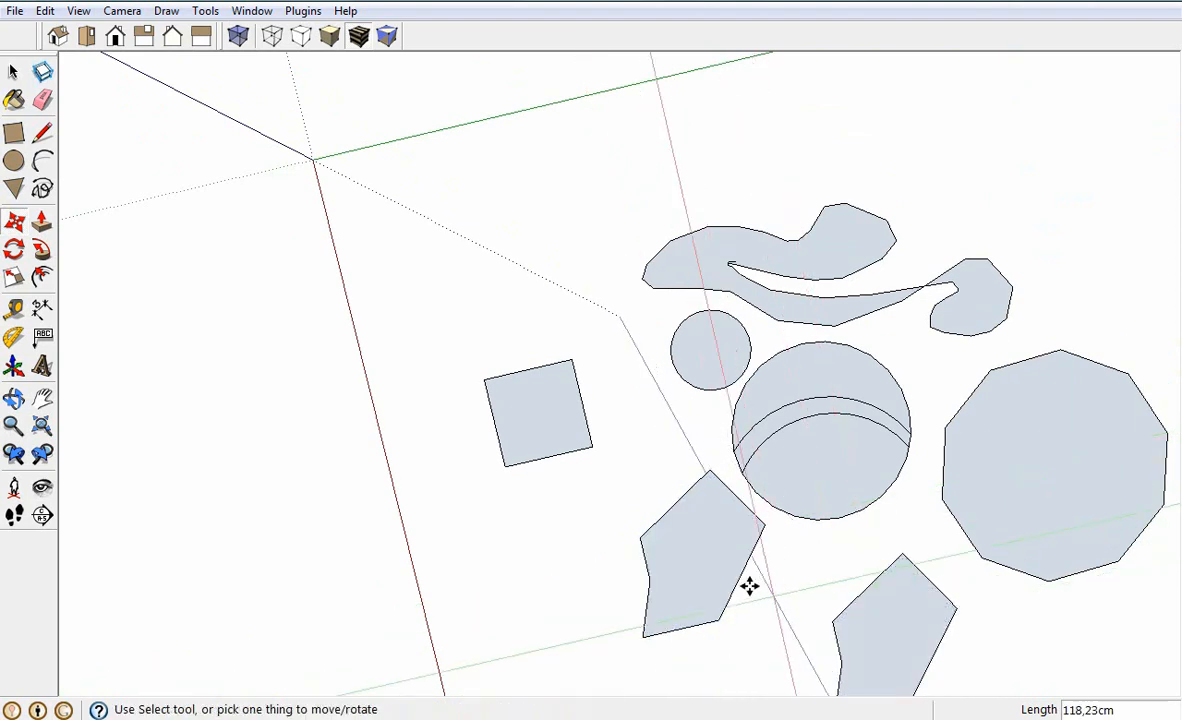
left_click(719, 571)
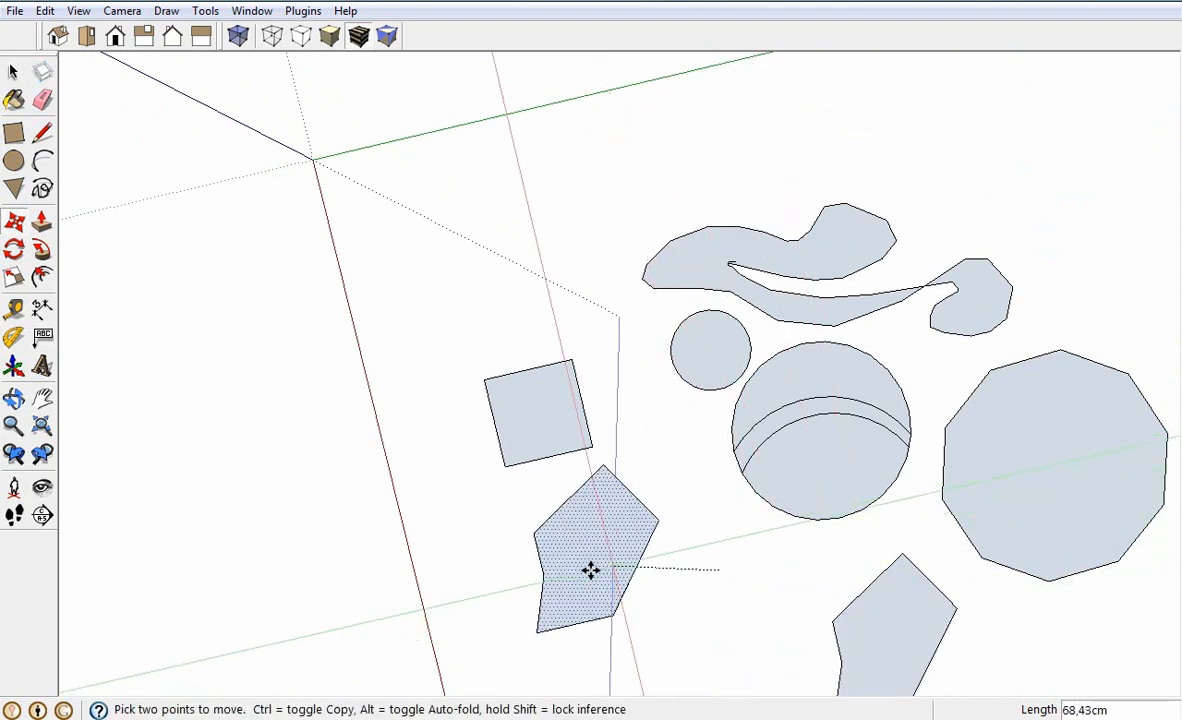
left_click(590, 570)
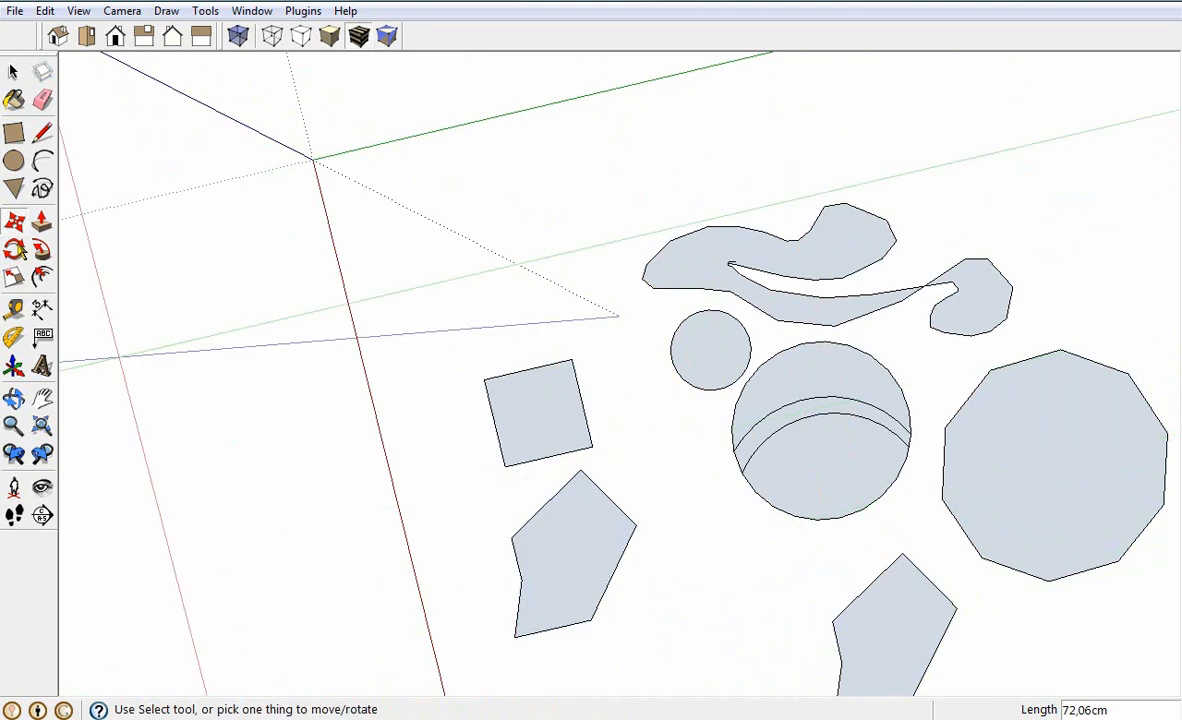
Step: Push/Pull the square upward into a tall box about 170 cm high
left_click(42, 223)
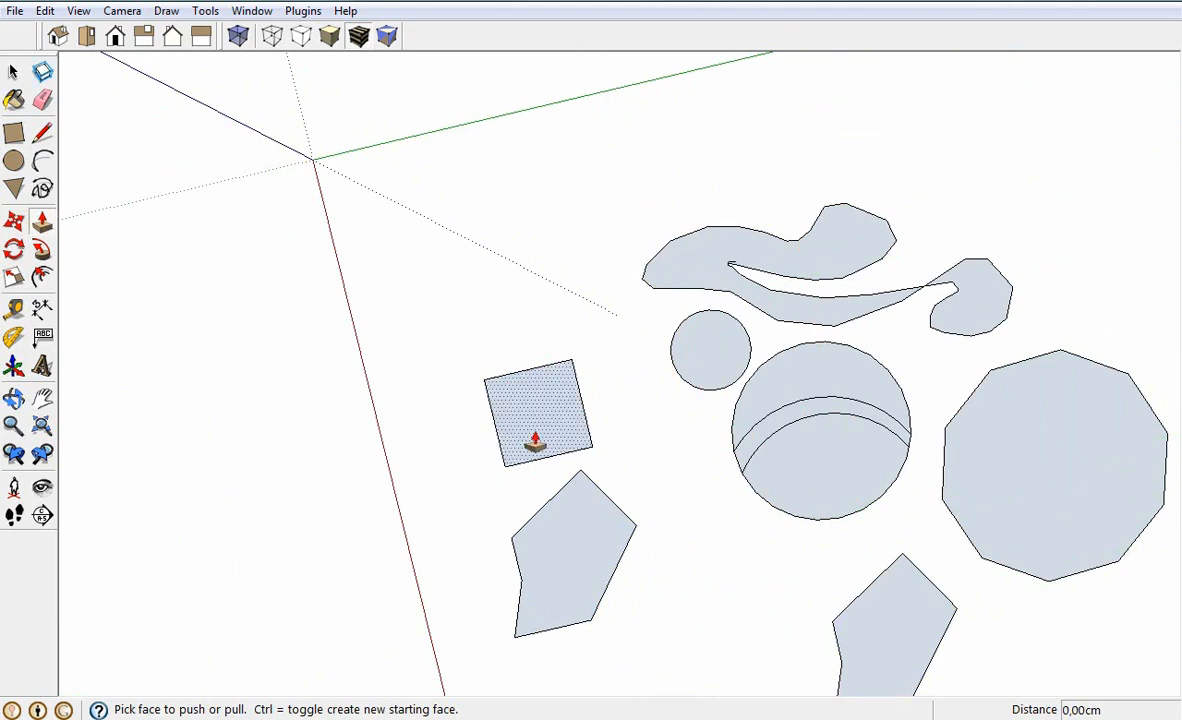
left_click_drag(535, 440, 508, 330)
scroll(506, 325, "down", 1)
scroll(508, 328, "down", 1)
middle_click_drag(512, 290, 491, 116)
middle_click_drag(483, 371, 417, 227)
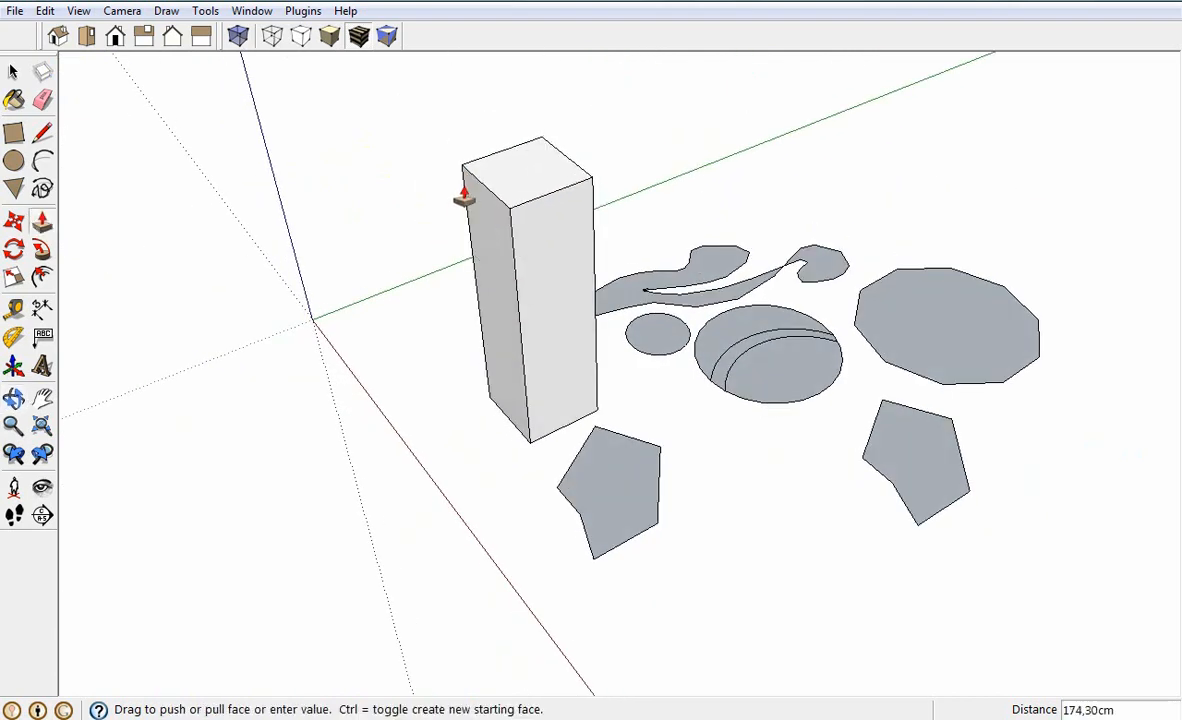
left_click(464, 204)
Step: Widen the box by pulling out its side face, and extend the adjacent face by 193 cm
left_click(477, 256)
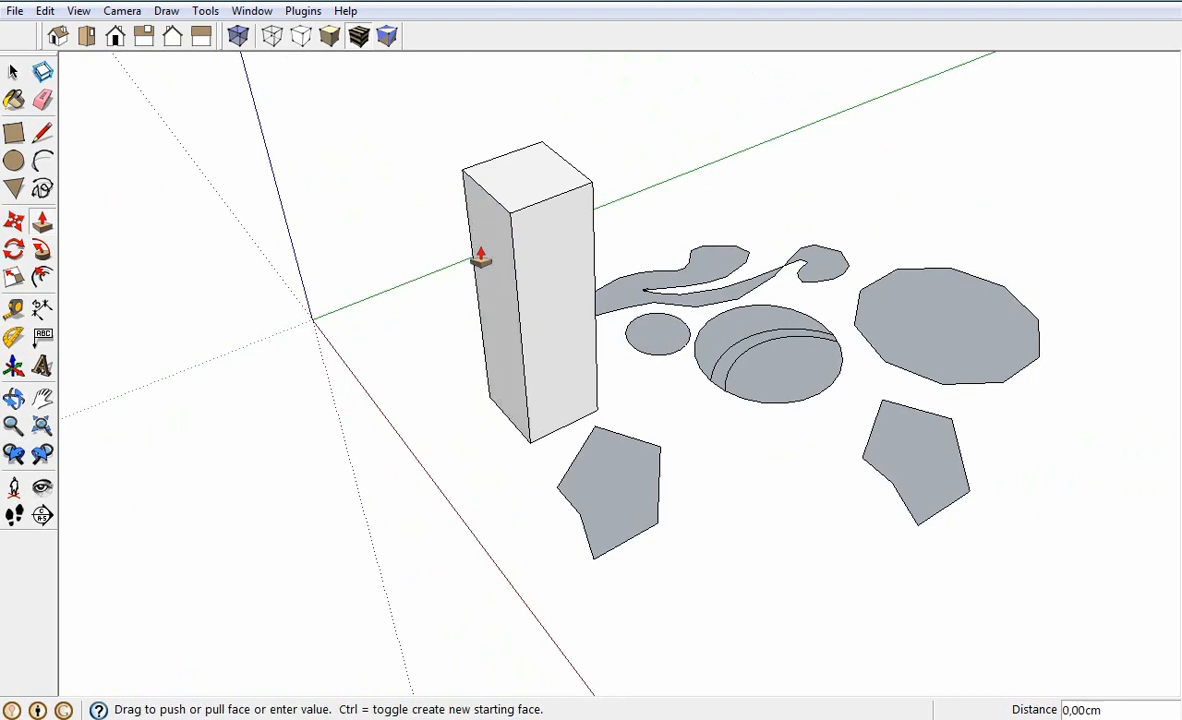
left_click(397, 305)
left_click(488, 351)
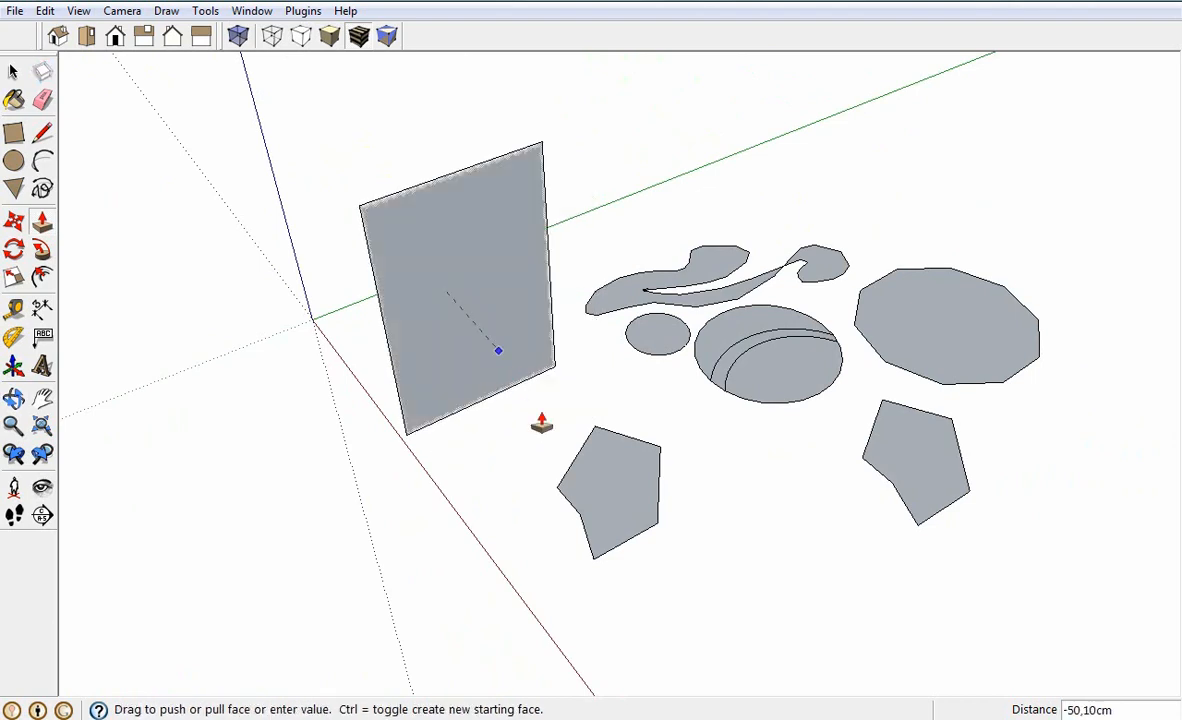
type("200")
key("Return")
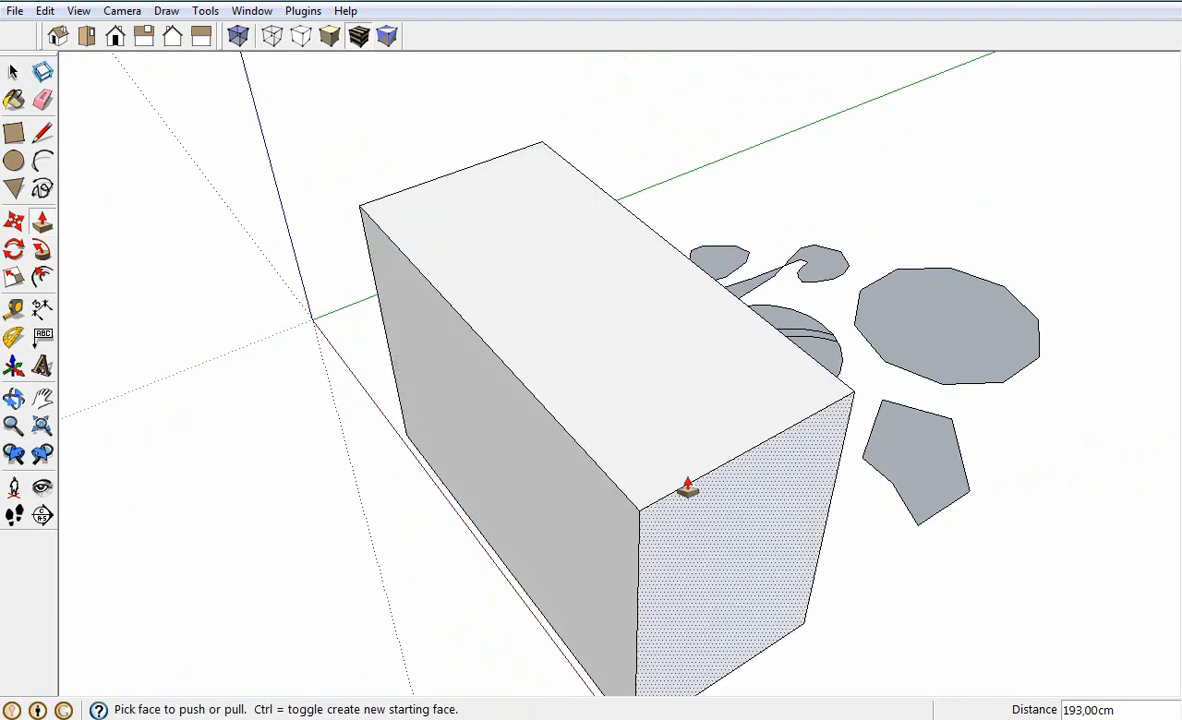
Step: Push the box's long side in slightly, and push its end face back about 86 cm and another 157 cm to flatten it away
scroll(683, 482, "down", 2)
left_click(656, 526)
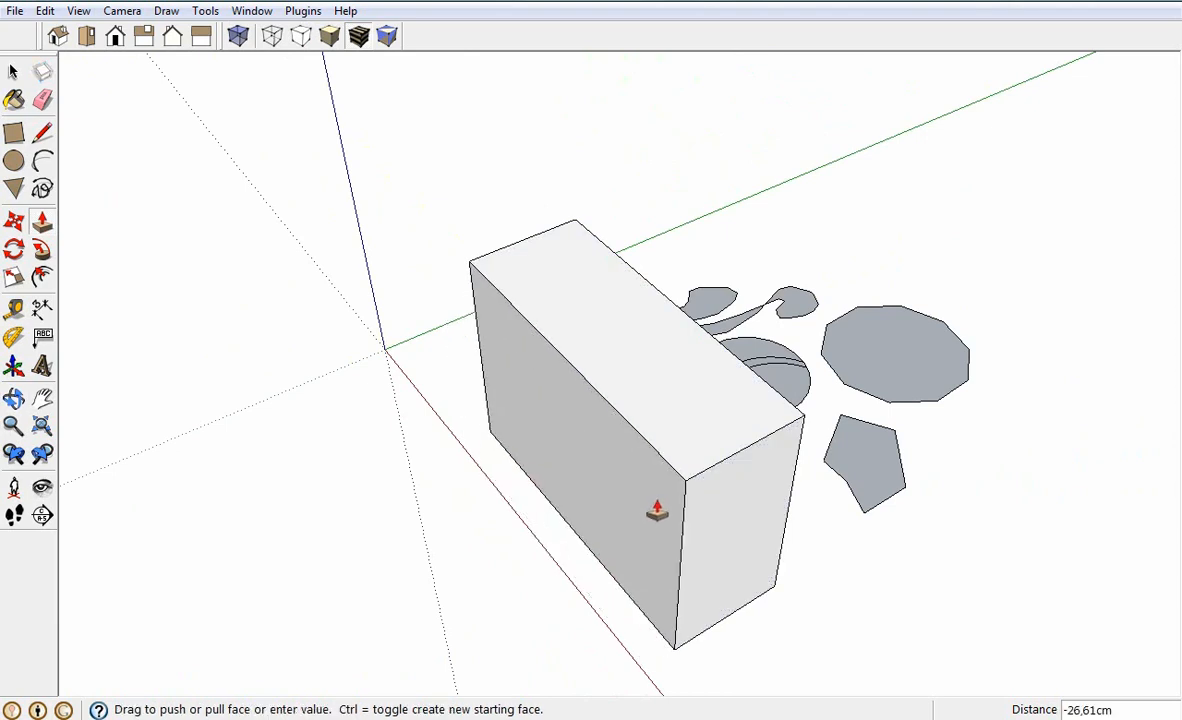
left_click(709, 514)
left_click(709, 514)
left_click(616, 438)
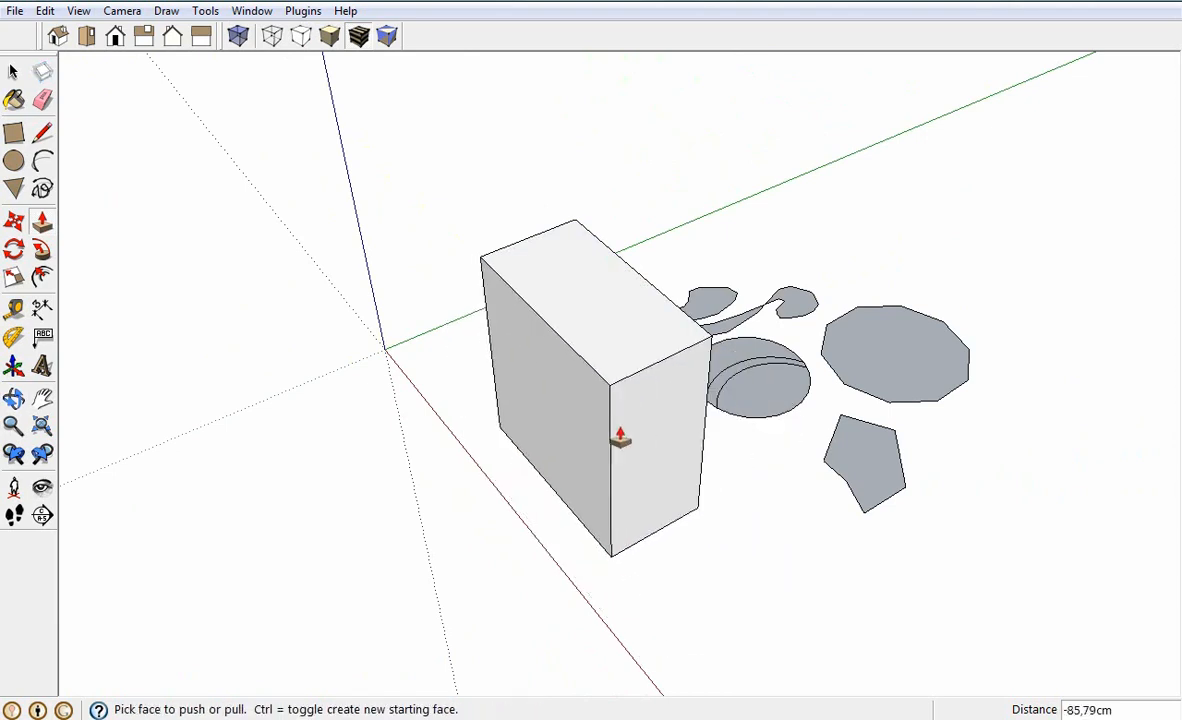
left_click(663, 481)
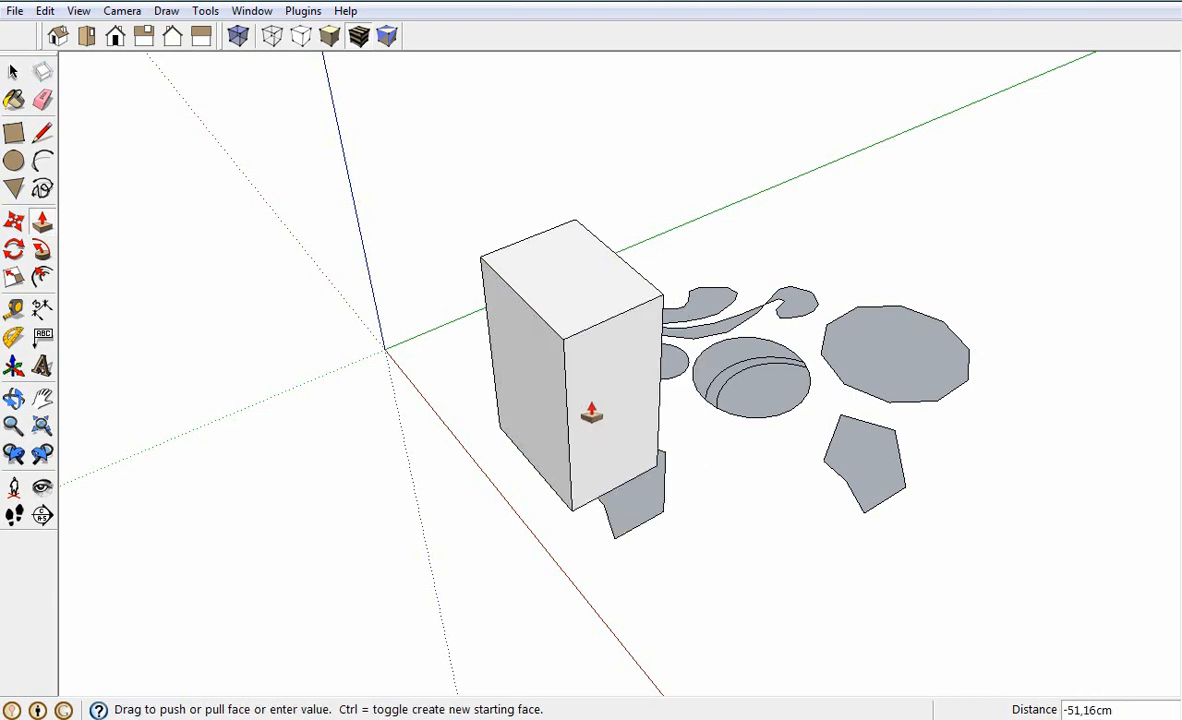
left_click(529, 341)
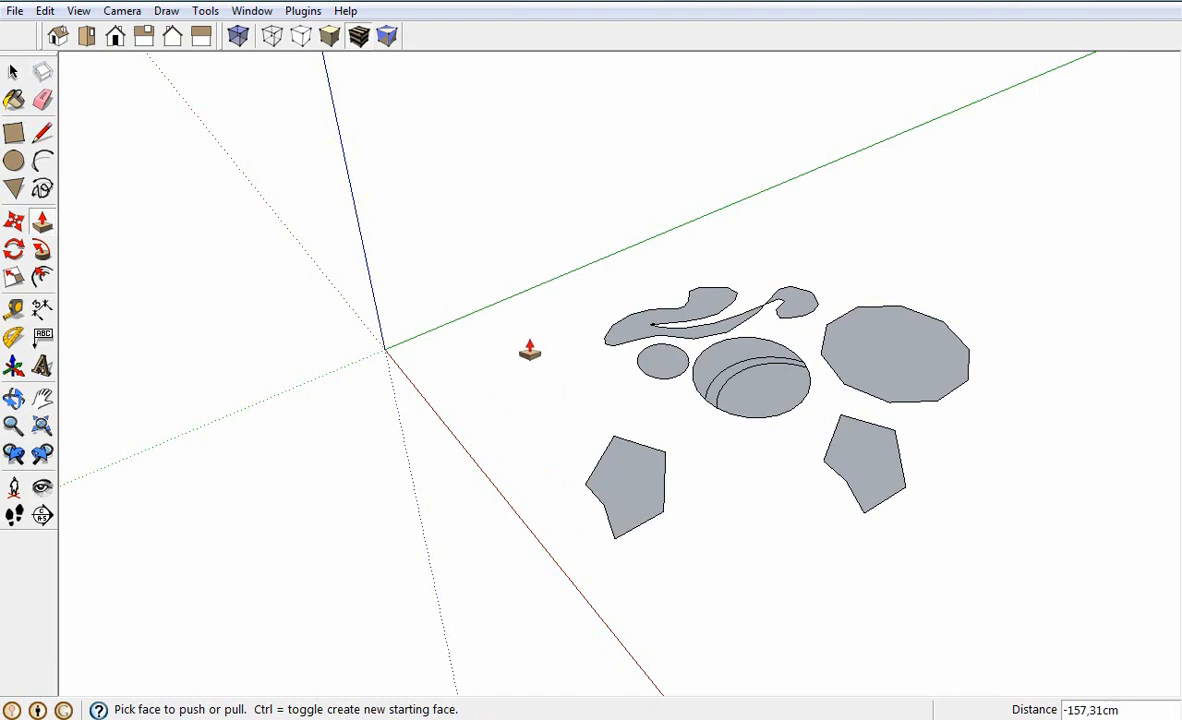
Step: Push/Pull the irregular polygon nearest the red axis upward about 91 cm into a solid
left_click(615, 487)
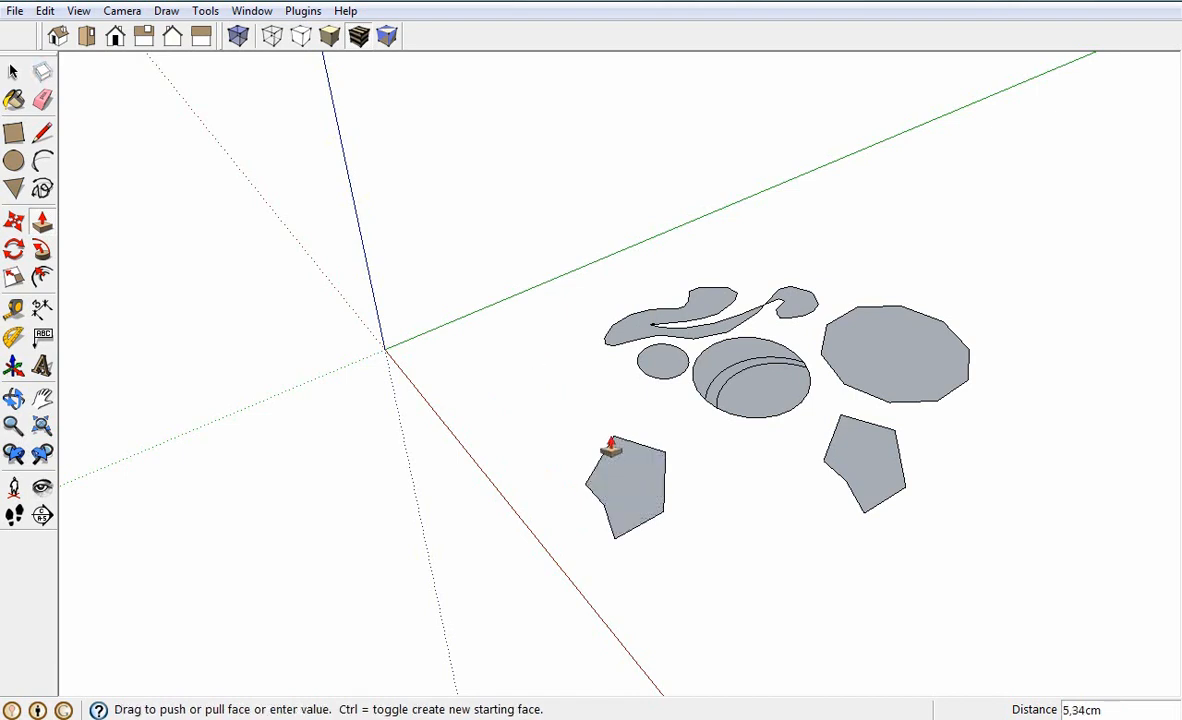
left_click(607, 440)
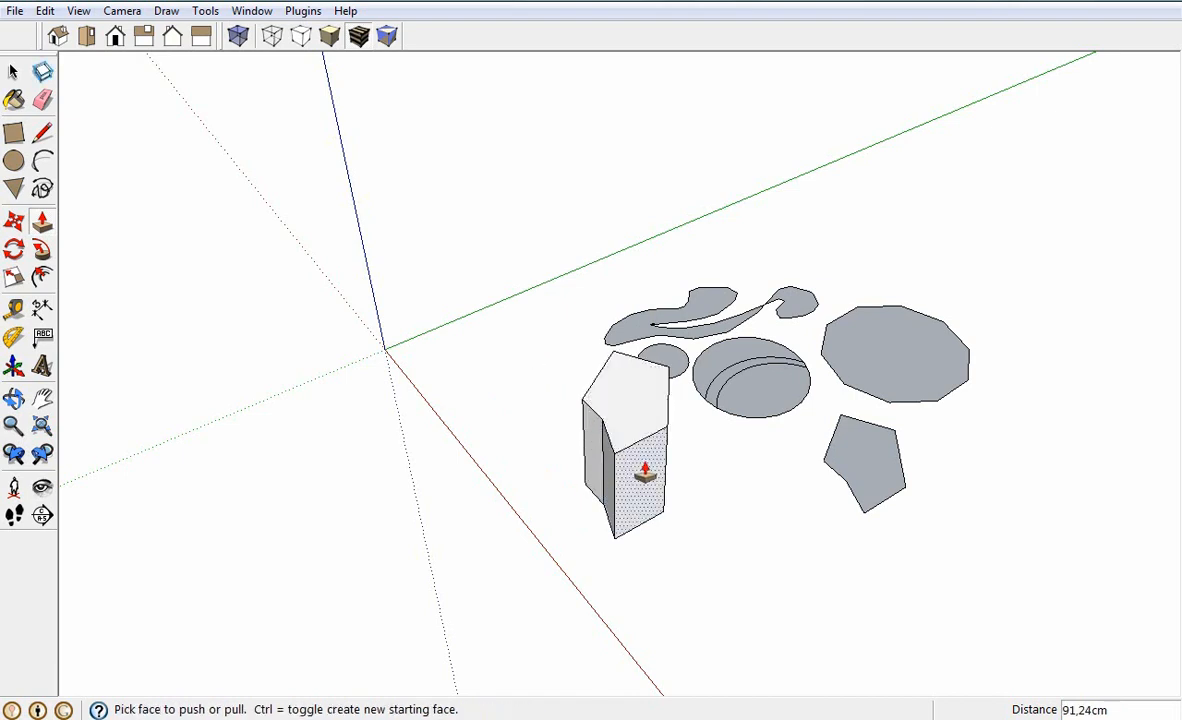
Step: Push/Pull the narrow front face of the polygon solid outward about 137 cm along the red axis direction
left_click(641, 478)
left_click(780, 607)
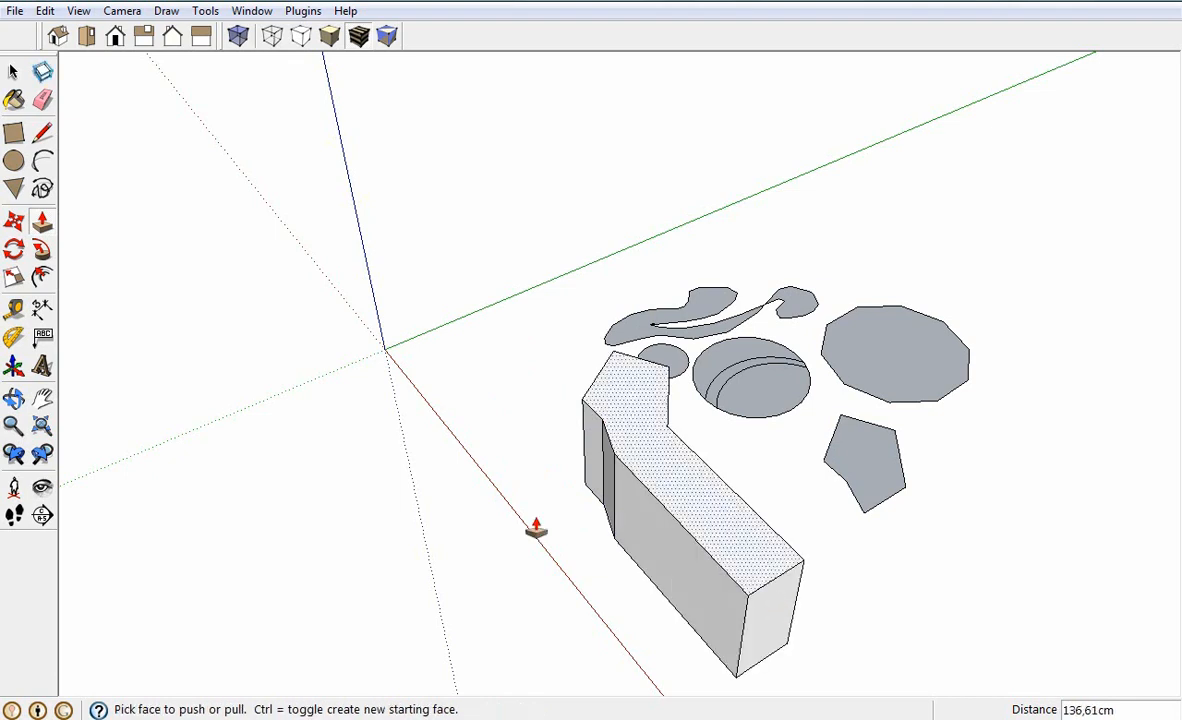
Step: Rotate the flat irregular polygon beside the decagon by 90 degrees around a point inside it
left_click(14, 249)
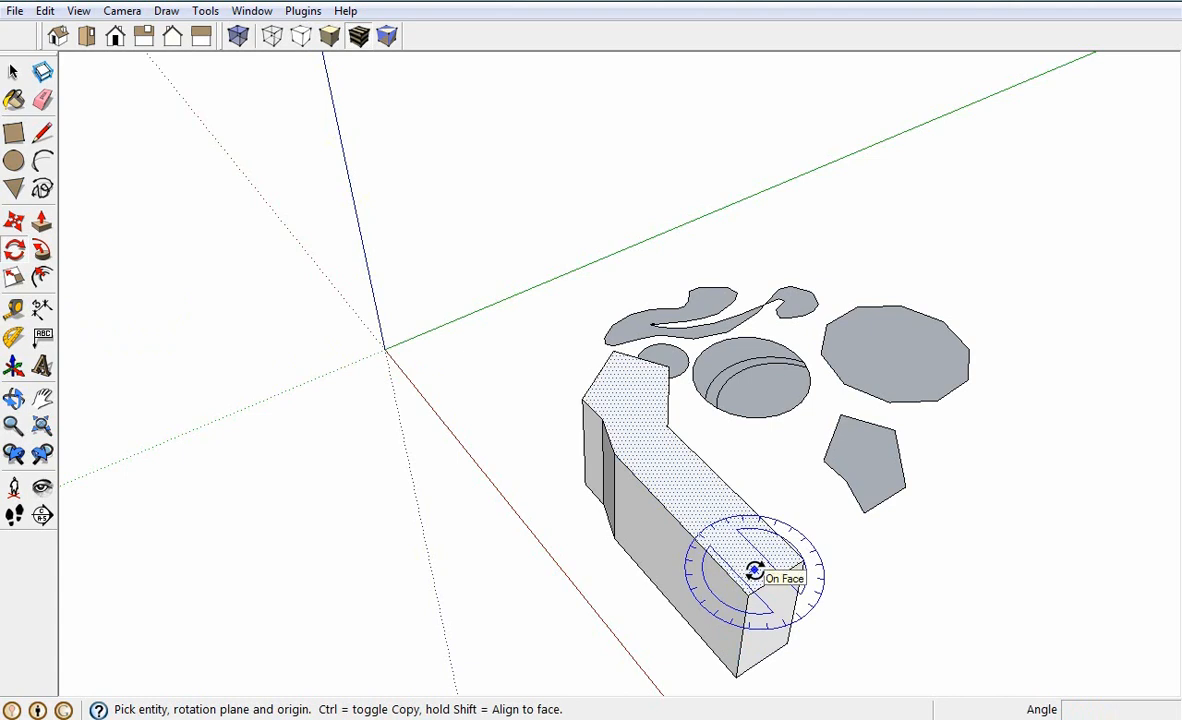
scroll(747, 567, "down", 1)
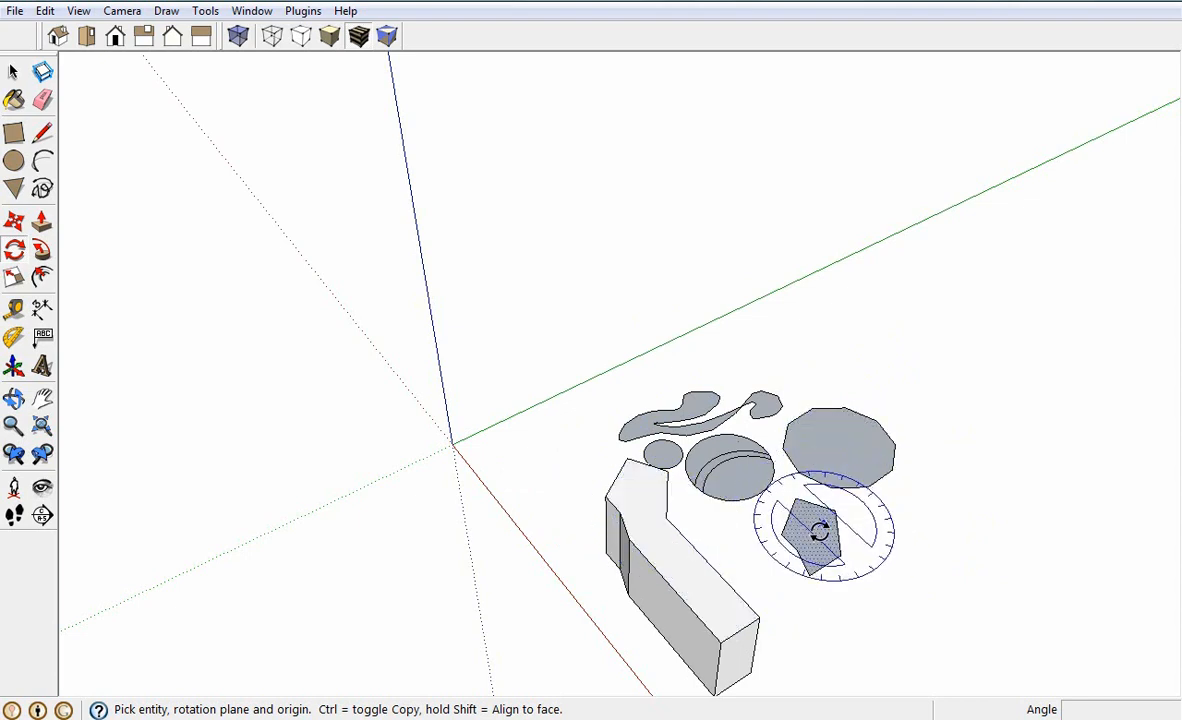
scroll(818, 534, "up", 5)
scroll(816, 535, "up", 1)
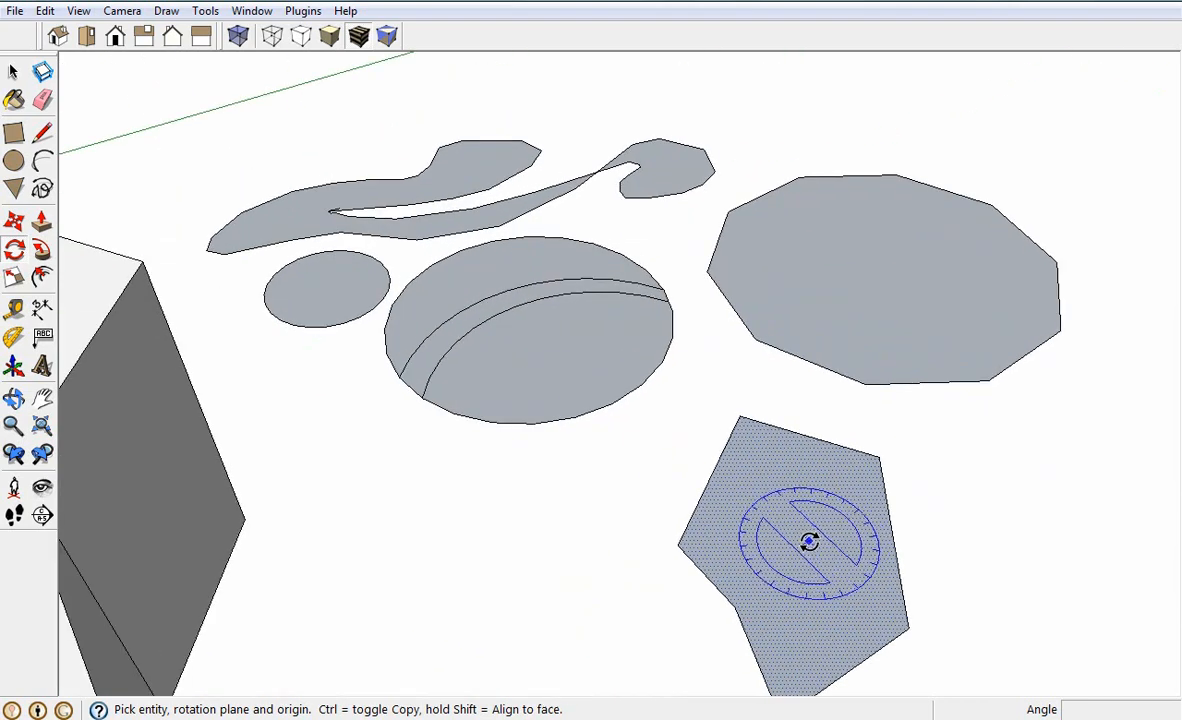
left_click_drag(810, 541, 913, 628)
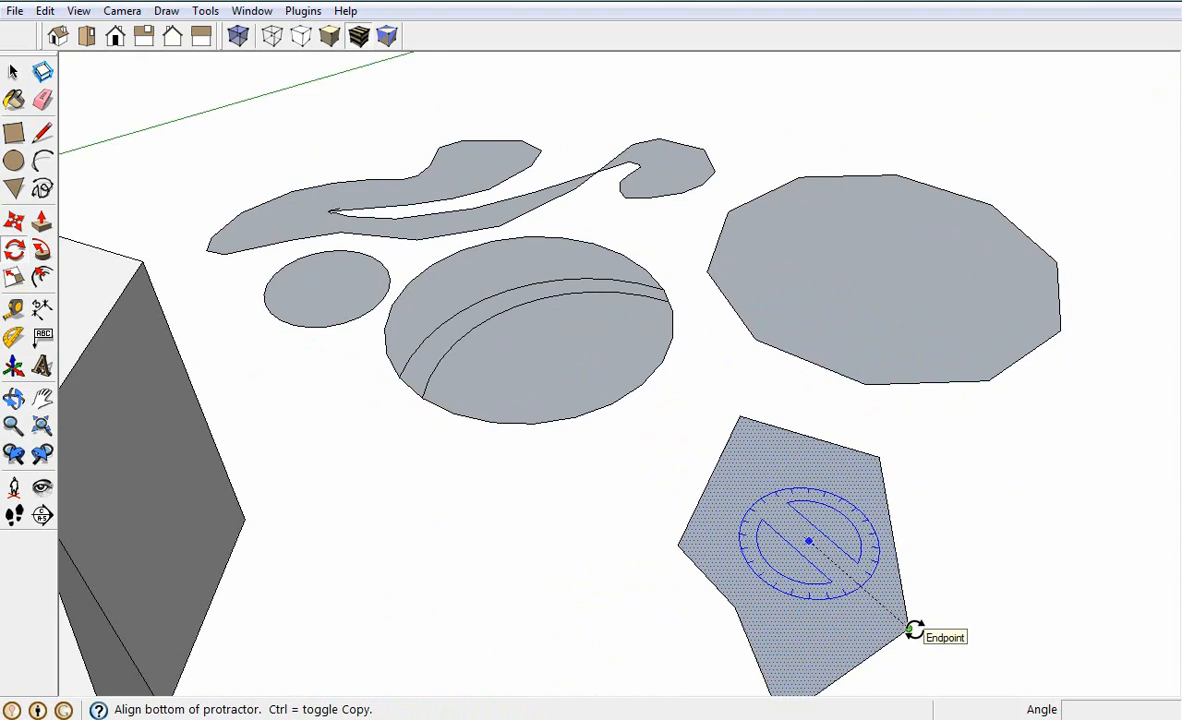
left_click_drag(913, 628, 913, 628)
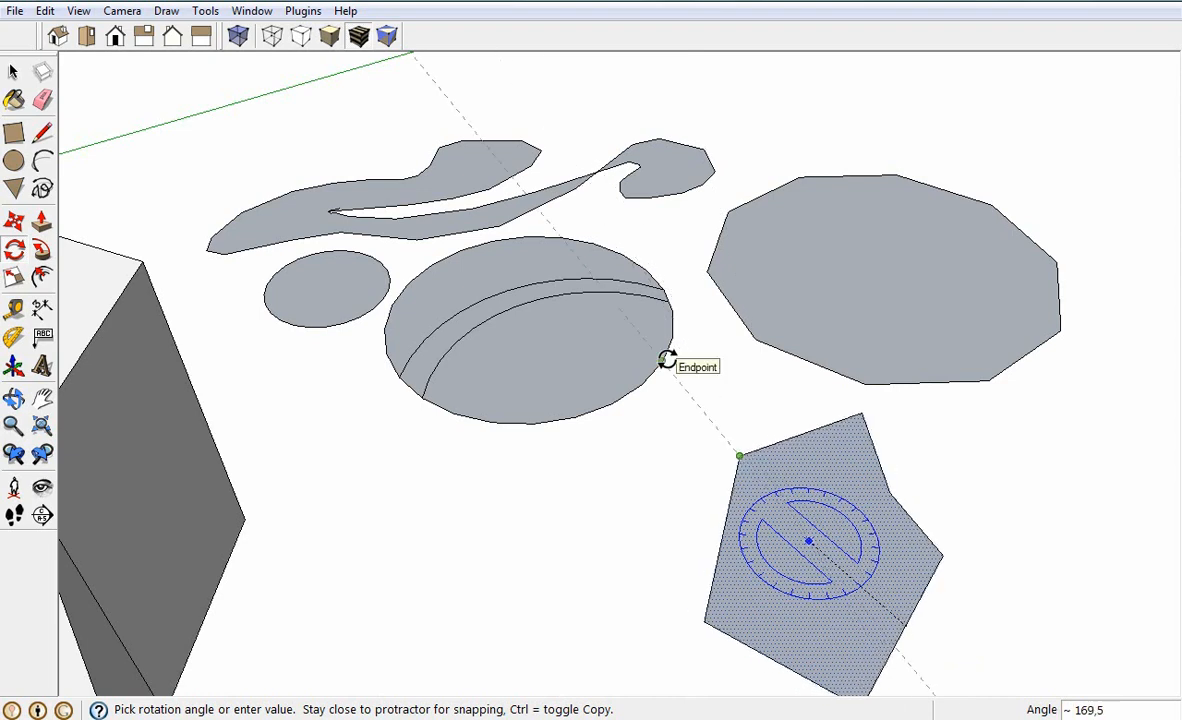
key("Escape")
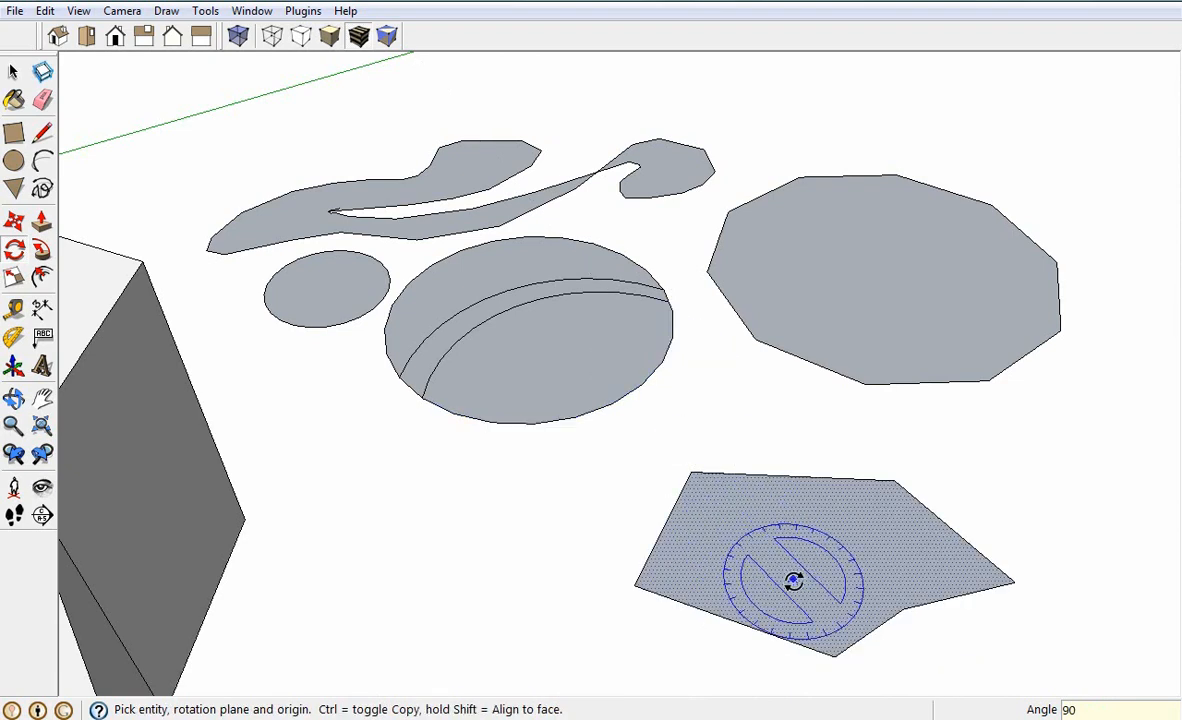
Step: Draw an upright circle perpendicular to the green axis, centred on the tip of the freehand shape
scroll(810, 486, "down", 3)
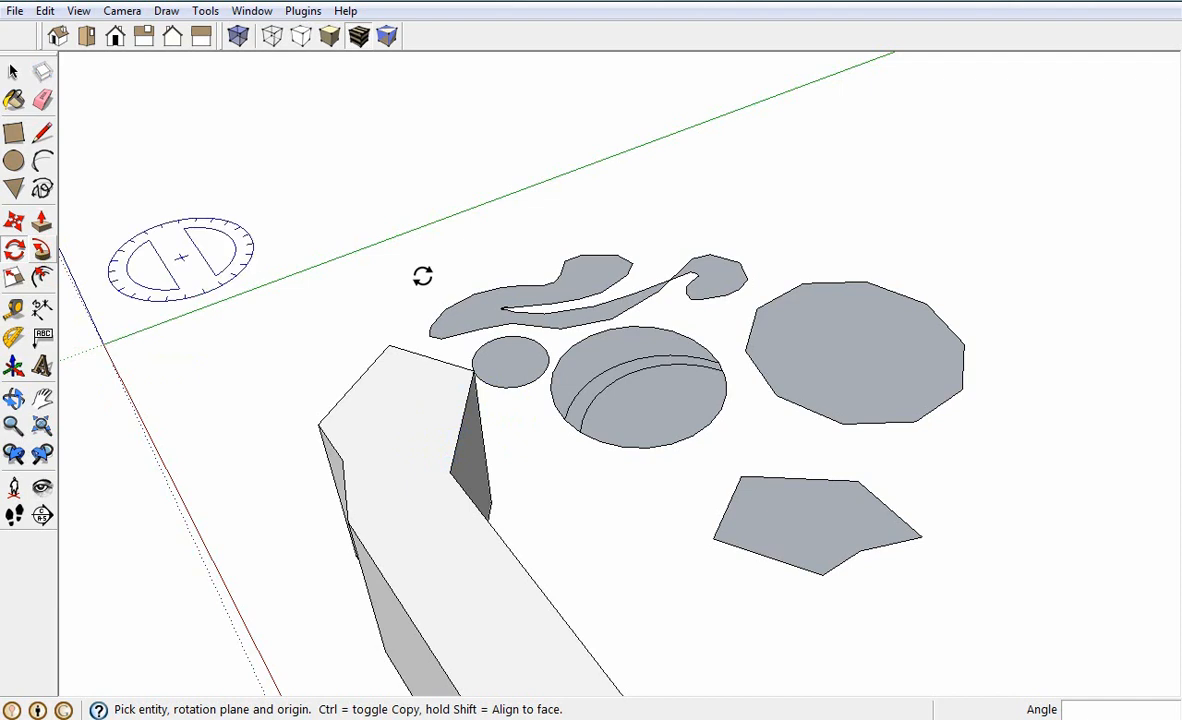
scroll(663, 378, "down", 3)
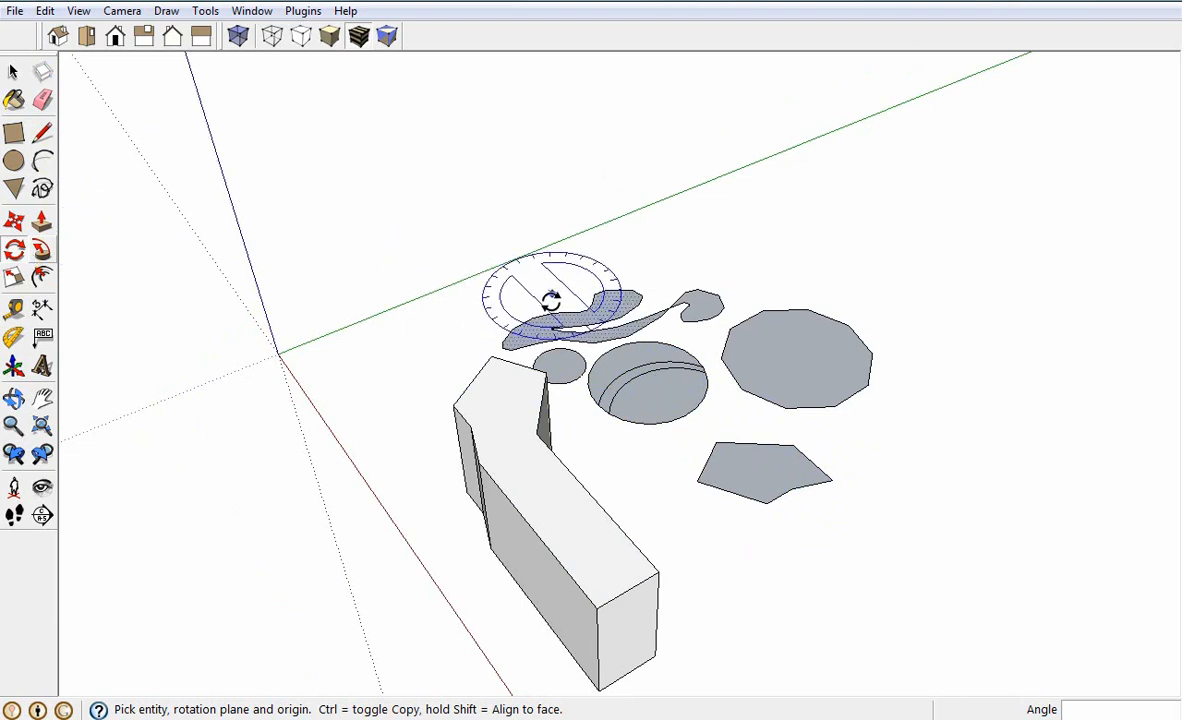
scroll(553, 303, "up", 2)
scroll(615, 470, "down", 2)
scroll(580, 346, "up", 3)
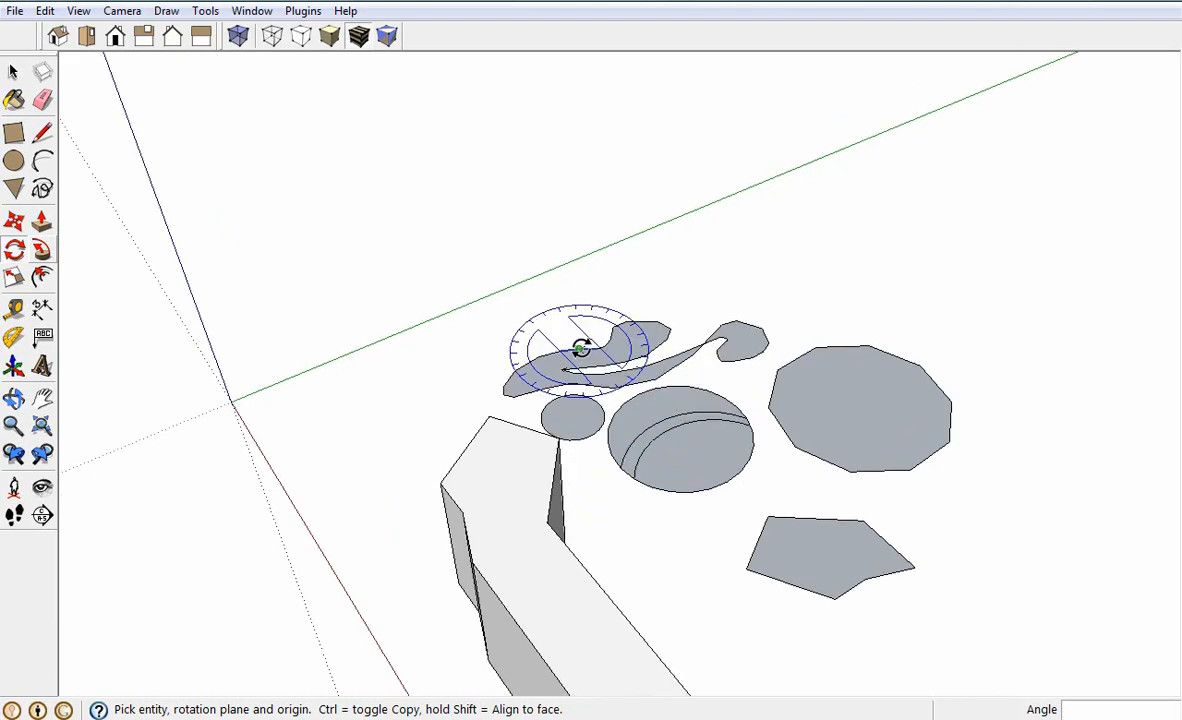
middle_click_drag(580, 346, 944, 245)
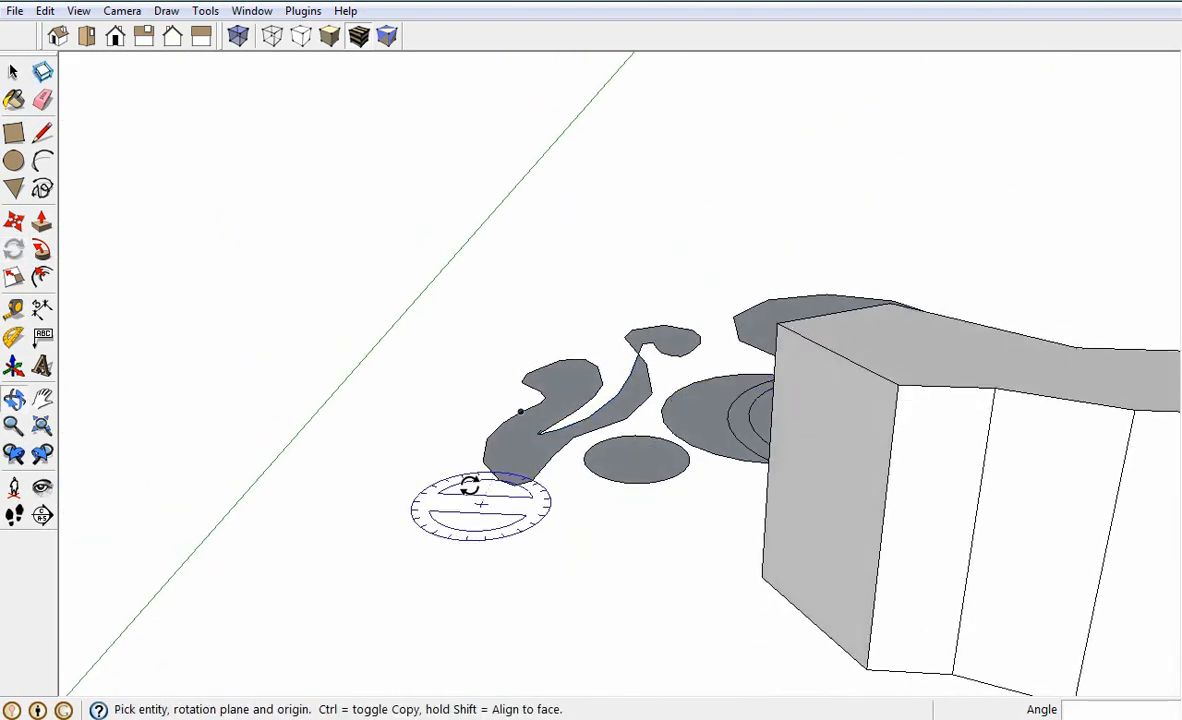
scroll(470, 487, "up", 2)
middle_click_drag(498, 488, 576, 448)
key("c")
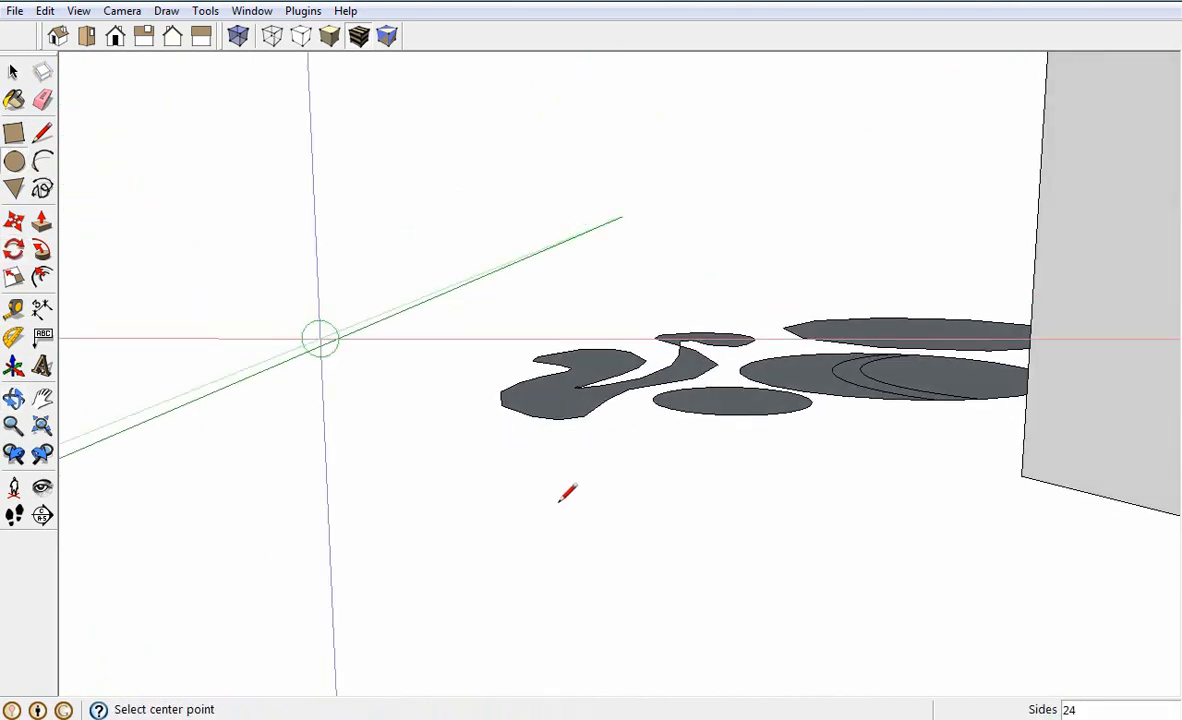
scroll(558, 495, "up", 2)
middle_click_drag(558, 495, 588, 392)
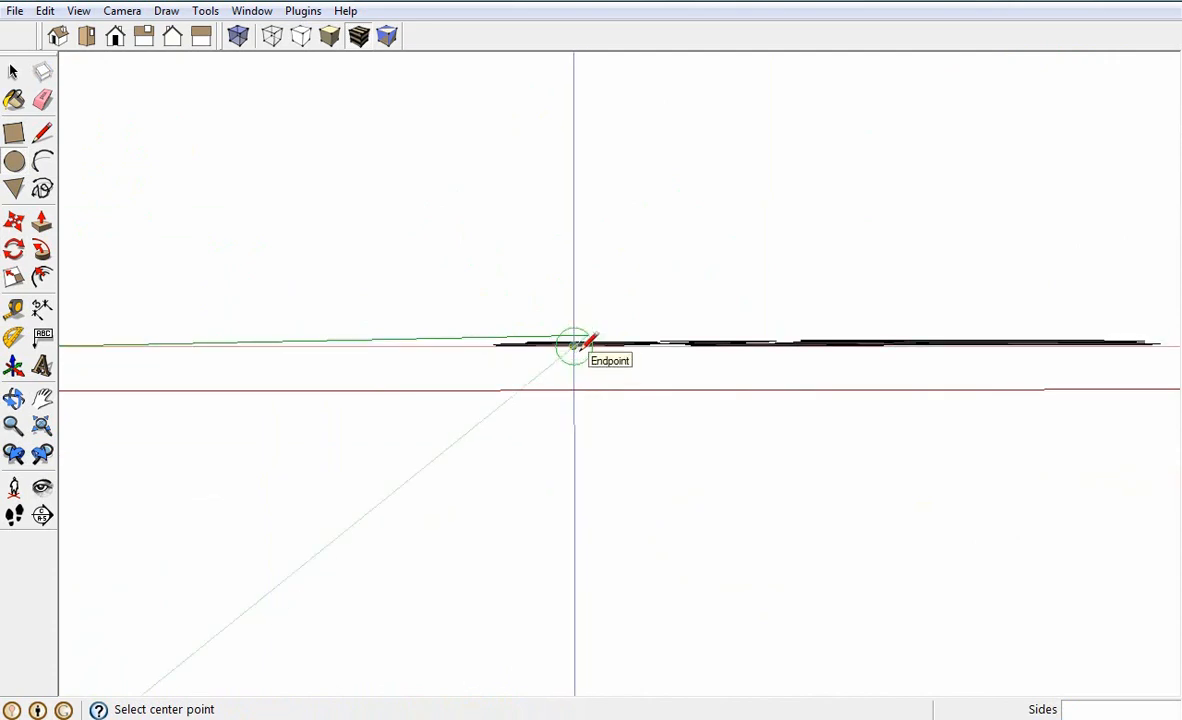
left_click(623, 400)
middle_click_drag(660, 451, 105, 601)
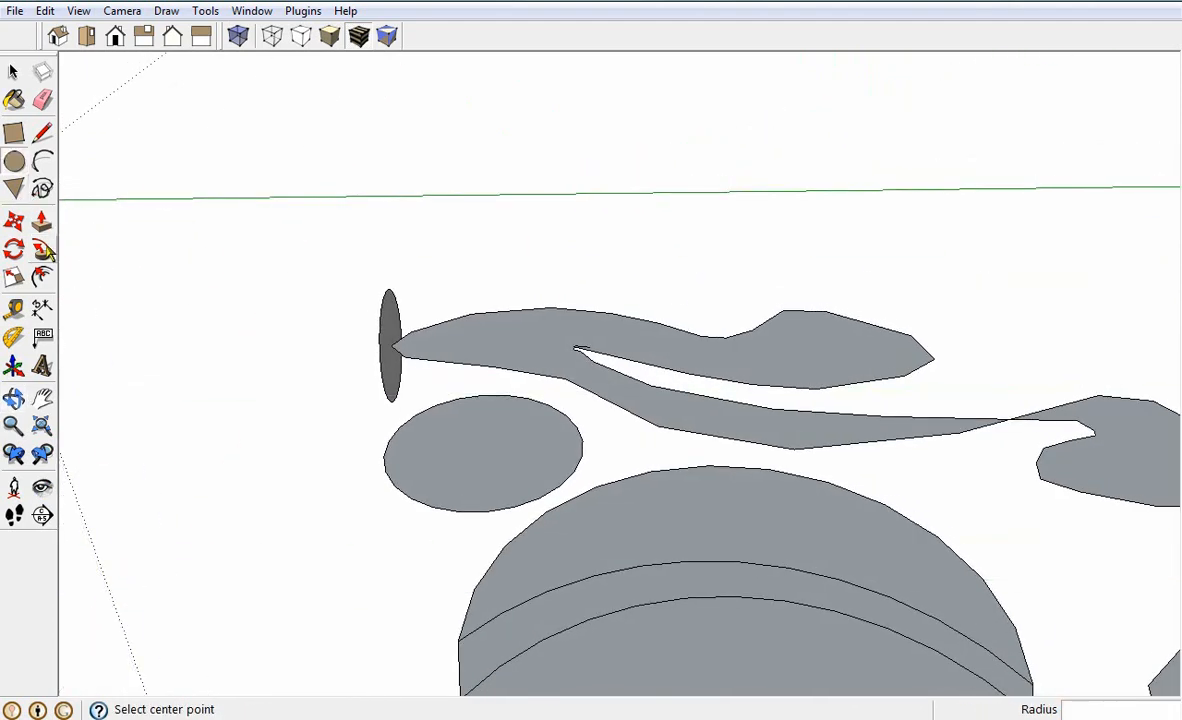
Step: Select the upright circle as the path and sweep the freehand face around it with Follow Me
left_click(13, 73)
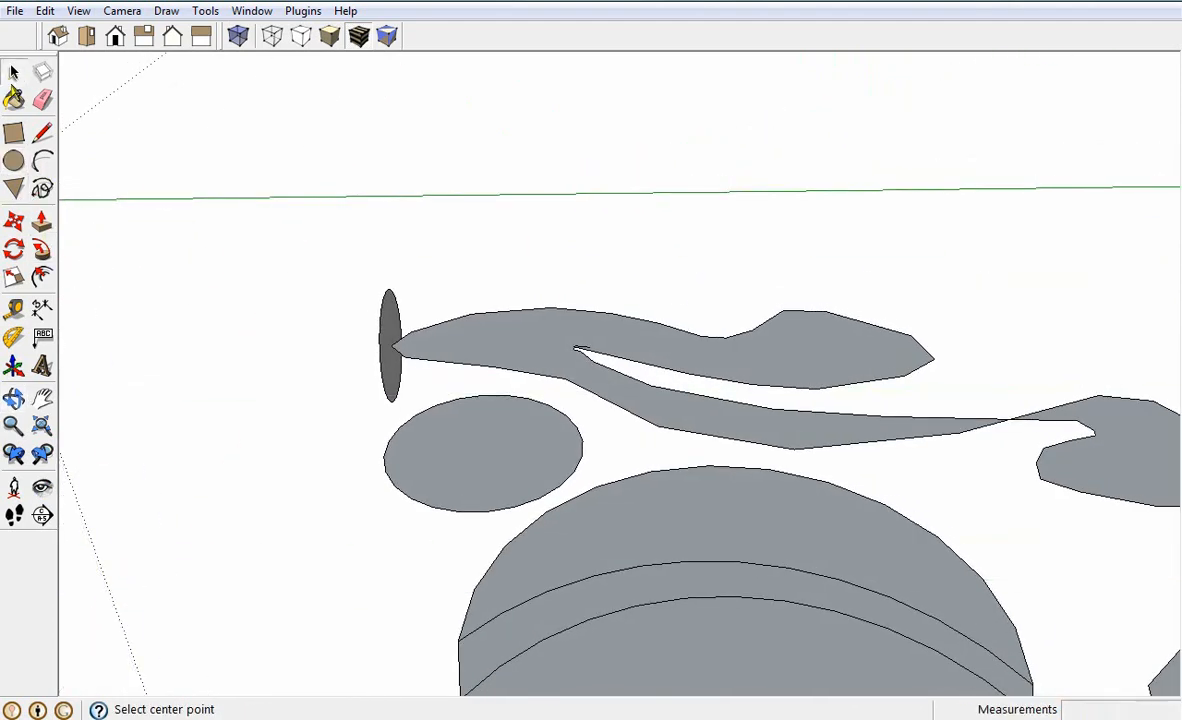
left_click(383, 311)
scroll(383, 330, "up", 3)
middle_click_drag(351, 396, 772, 443)
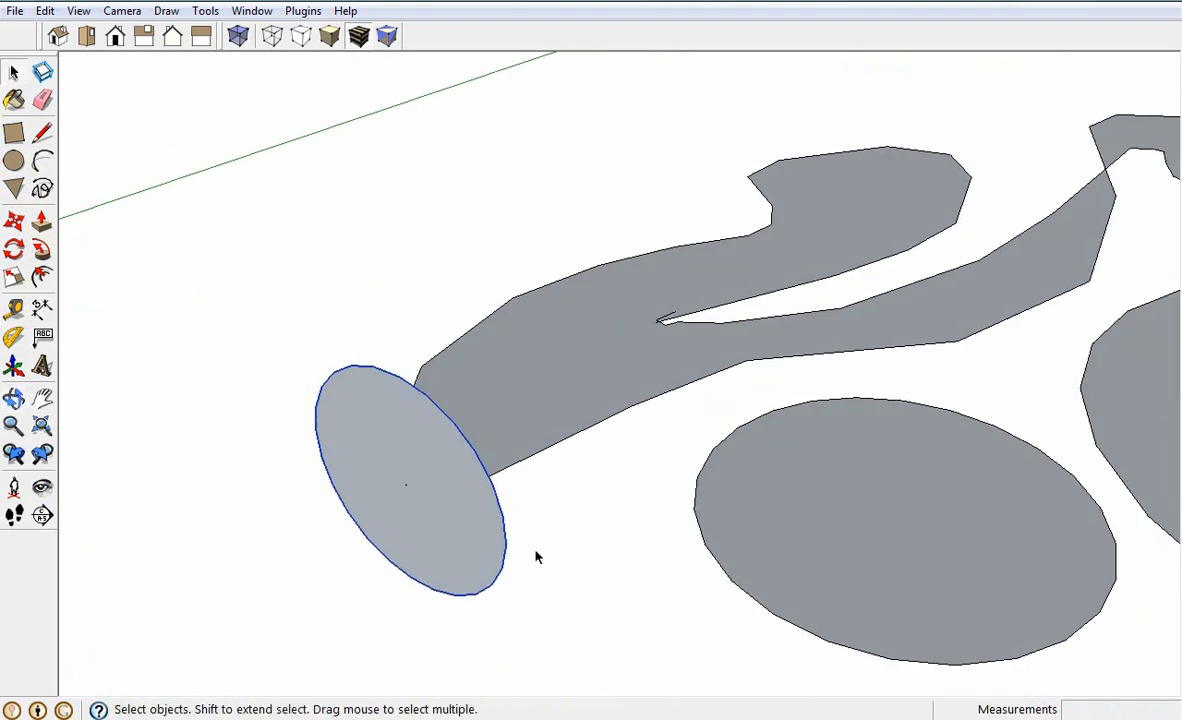
scroll(345, 423, "down", 2)
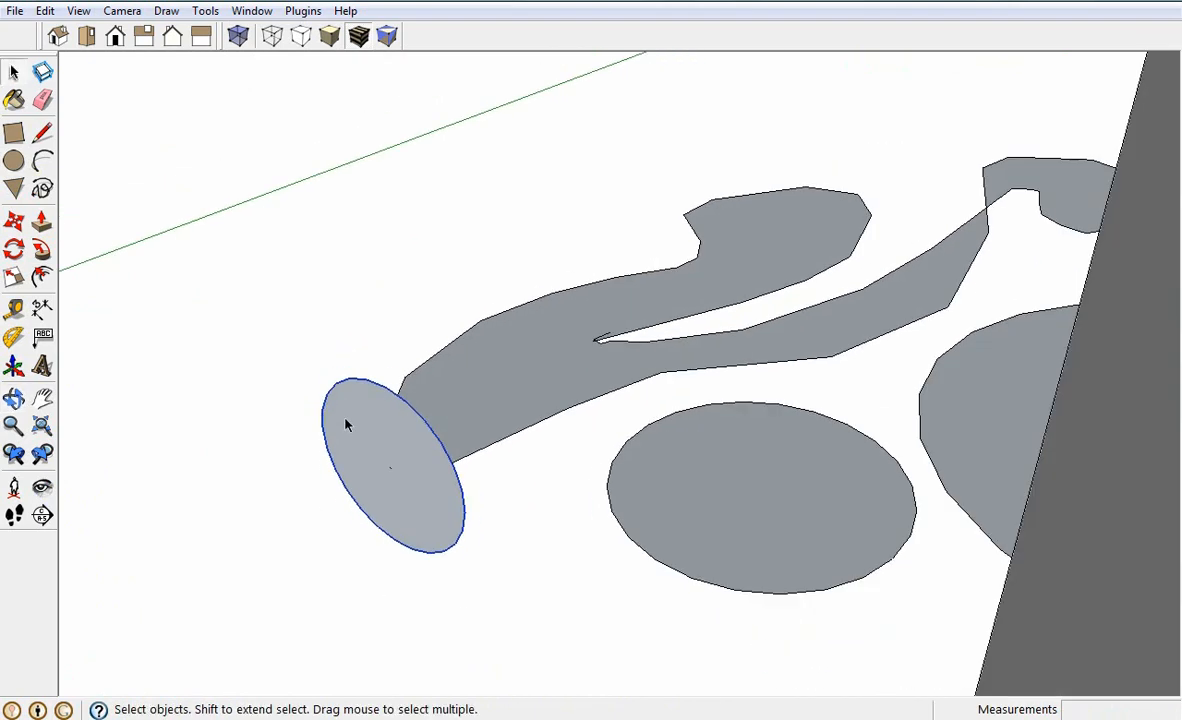
left_click(42, 252)
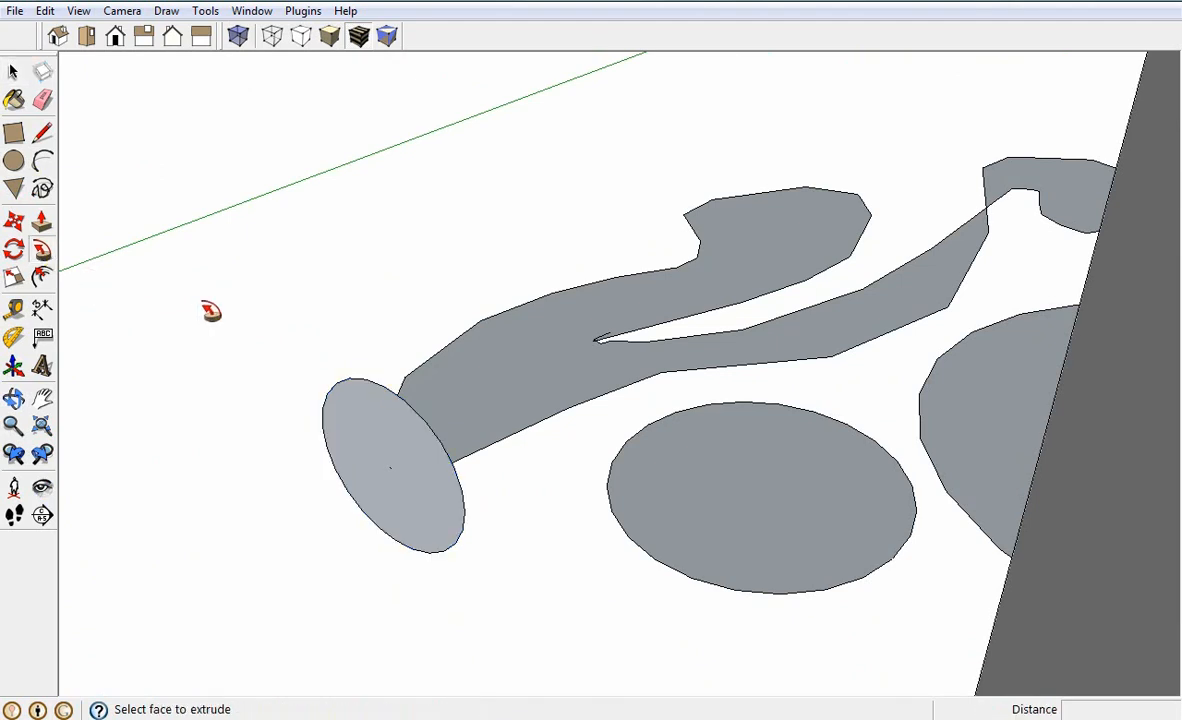
left_click(469, 405)
Step: Examine the swept hollow solid and the surrounding shapes from several sides
middle_click_drag(609, 501, 501, 641)
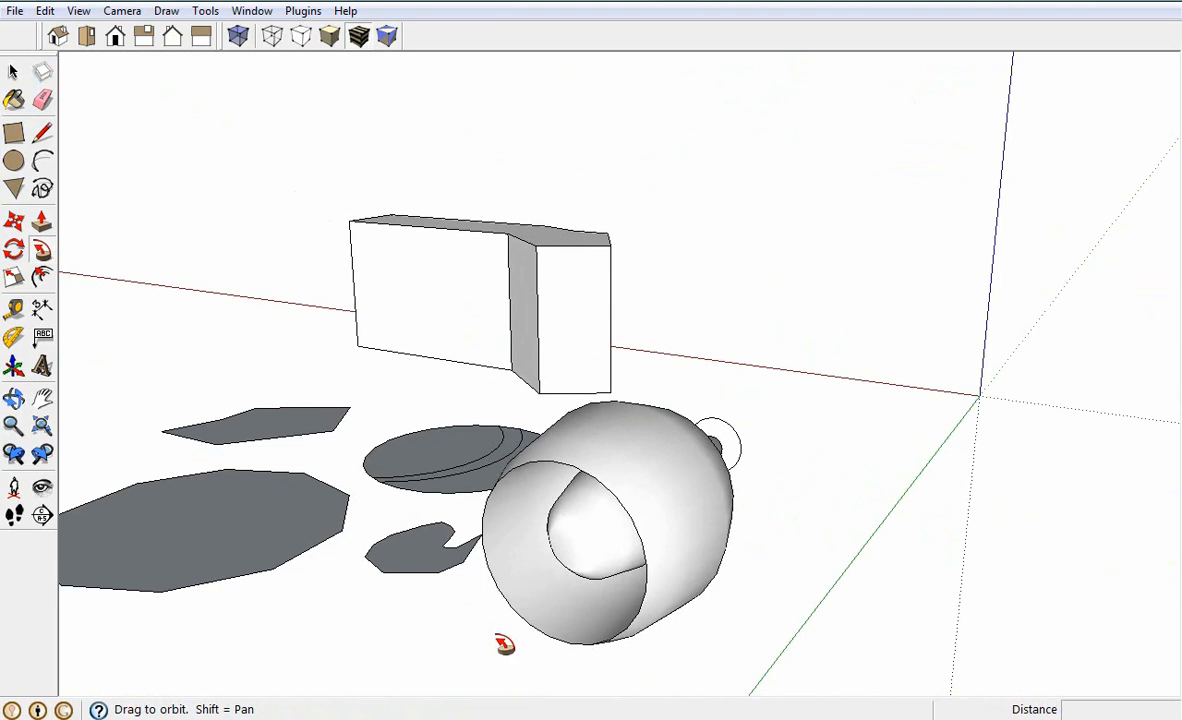
middle_click_drag(812, 527, 918, 554)
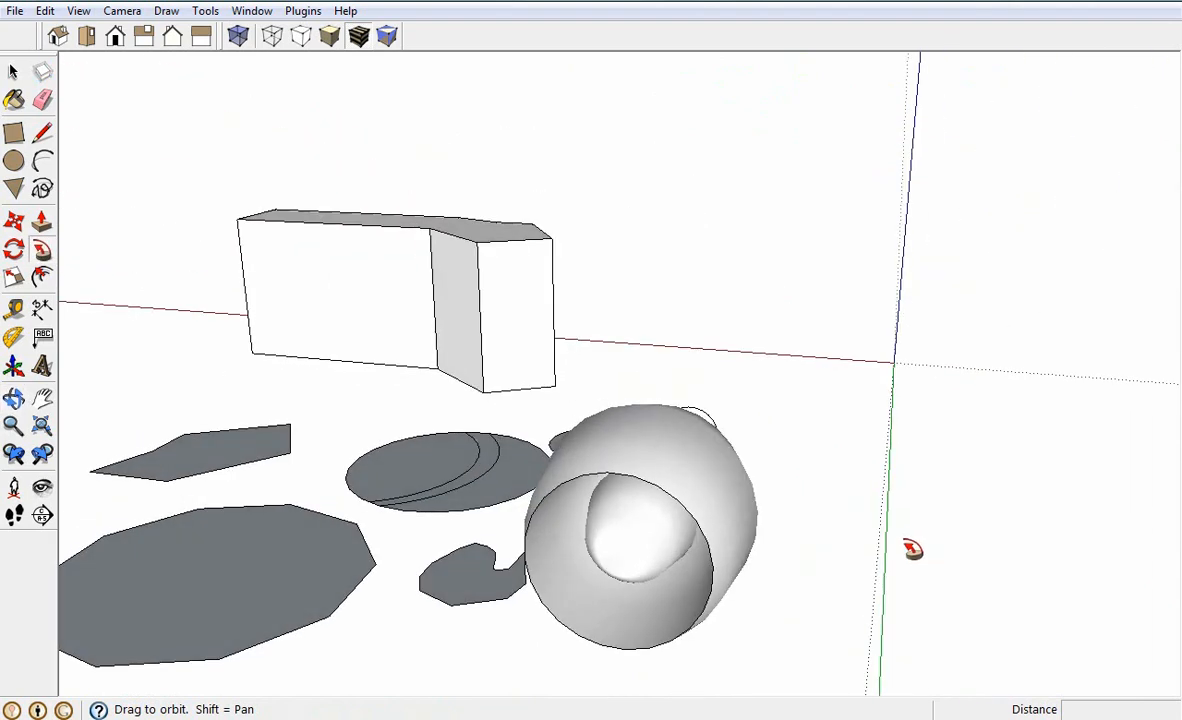
scroll(905, 540, "down", 3)
scroll(318, 496, "up", 2)
scroll(318, 496, "up", 1)
middle_click_drag(318, 496, 708, 454)
scroll(583, 485, "down", 2)
scroll(512, 474, "down", 1)
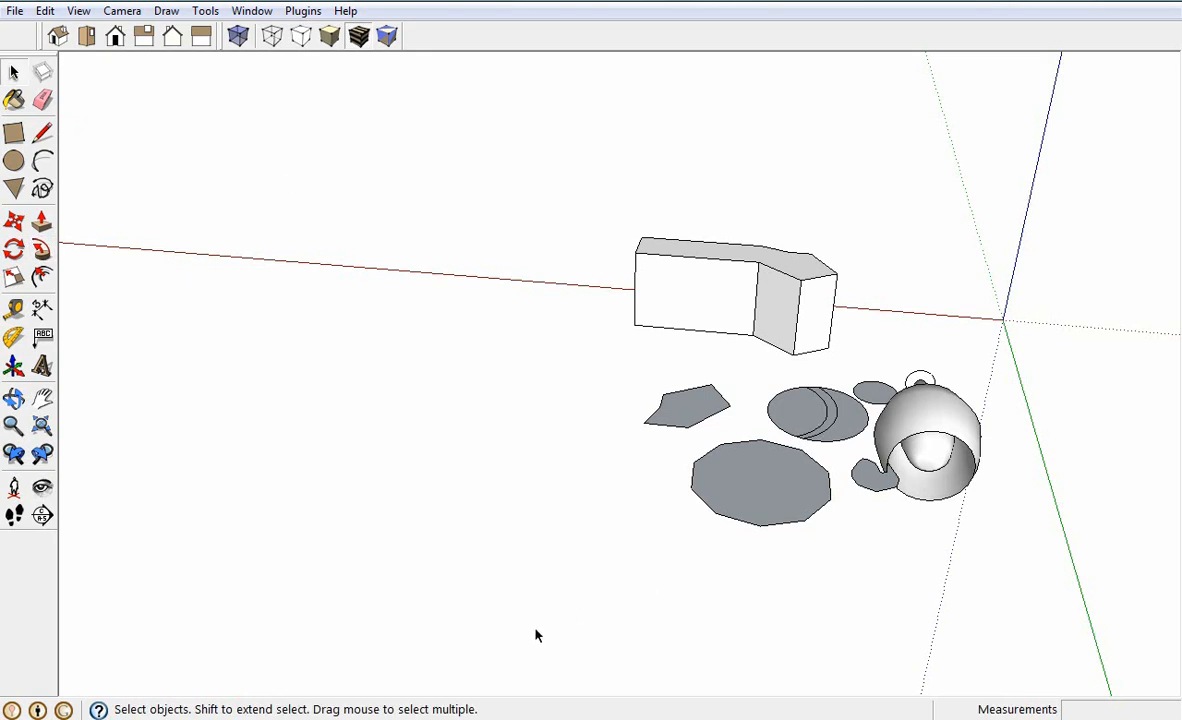
Step: Delete all geometry in the model and draw a circle with a radius of about 24 cm on the ground
key("ctrl+a")
key("Delete")
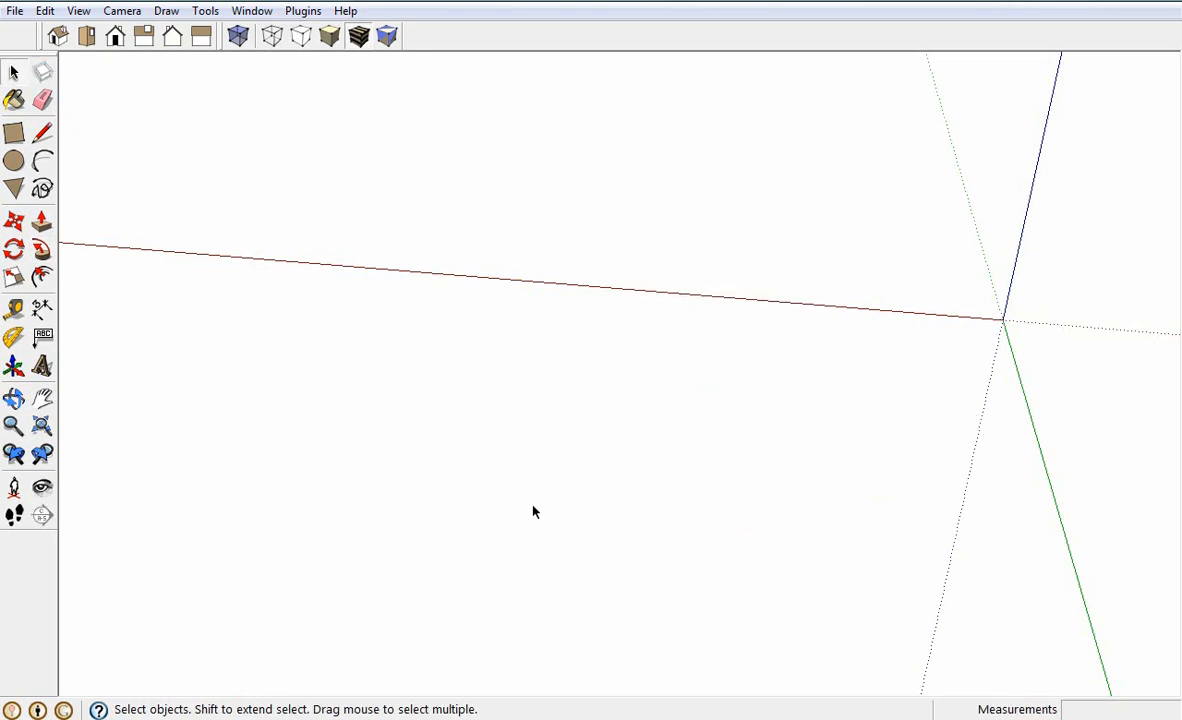
left_click(14, 160)
left_click(551, 528)
left_click(578, 530)
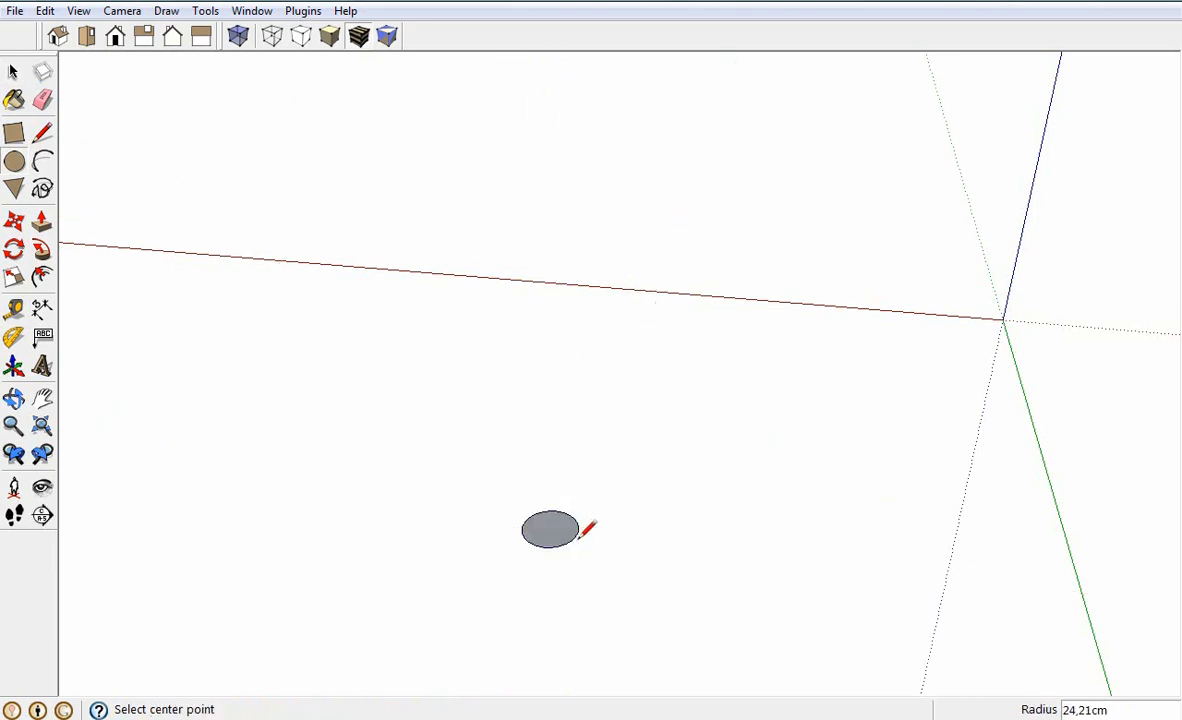
Step: Draw a vertical line up from the circle's centre and continue it with a horizontal line parallel to the red axis
left_click(42, 134)
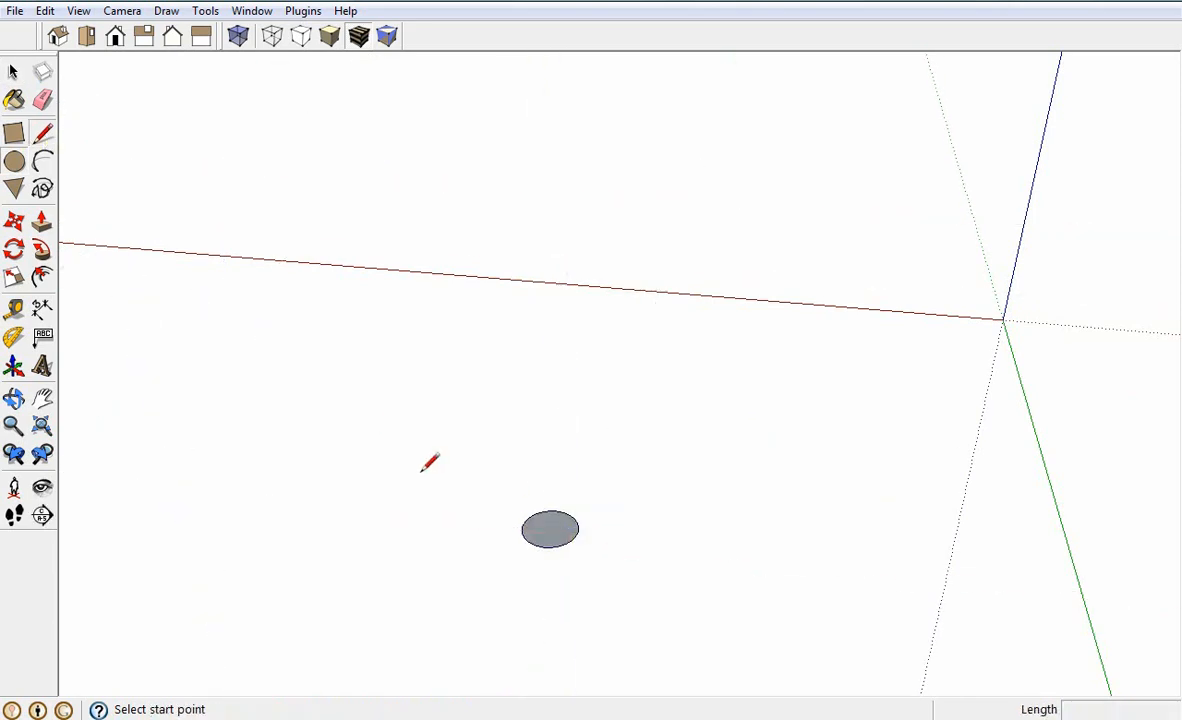
left_click(550, 527)
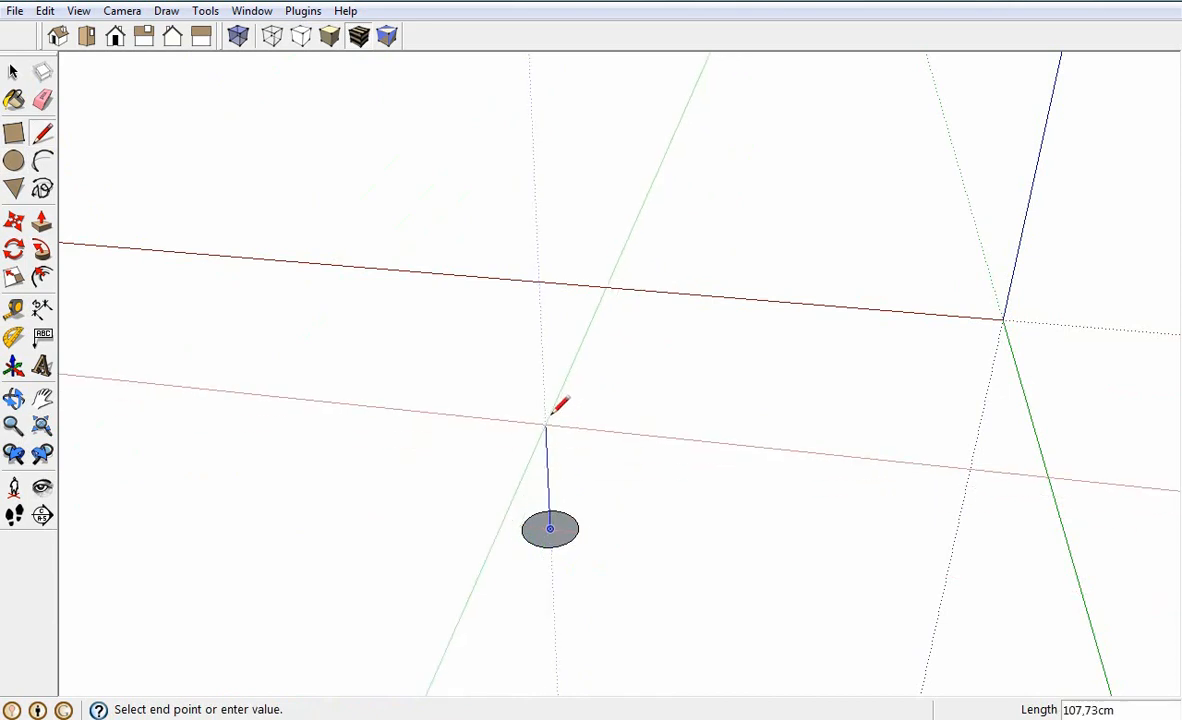
left_click(544, 408)
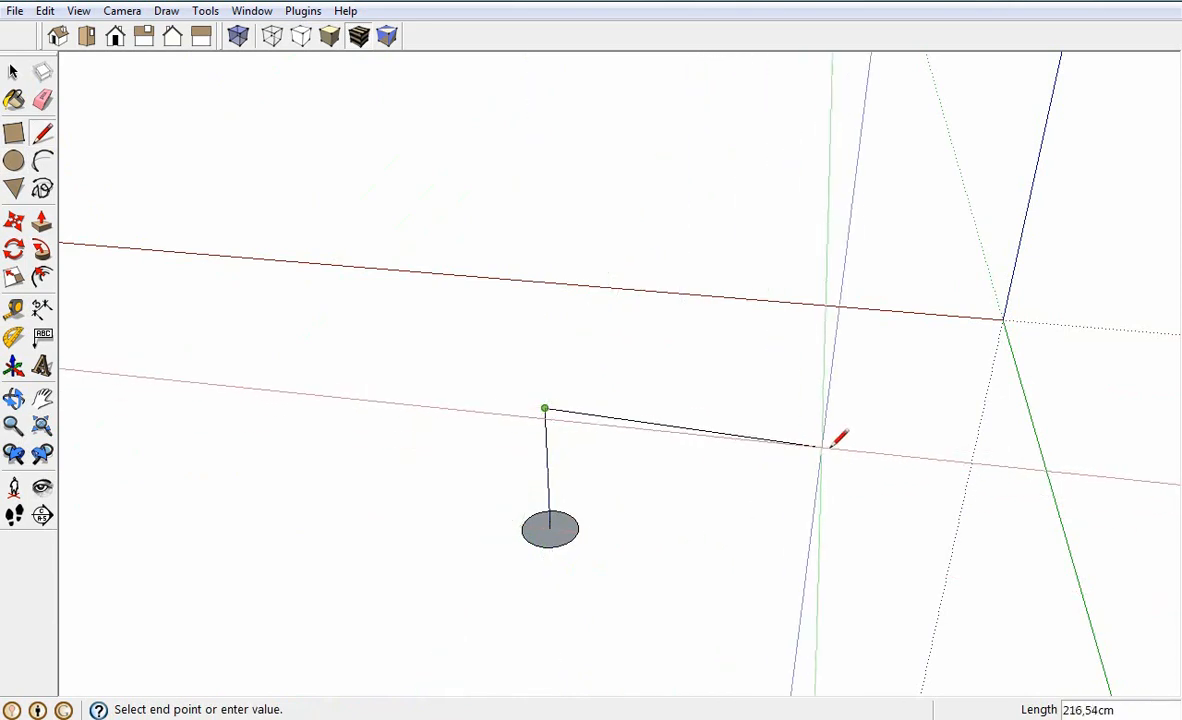
left_click(838, 437)
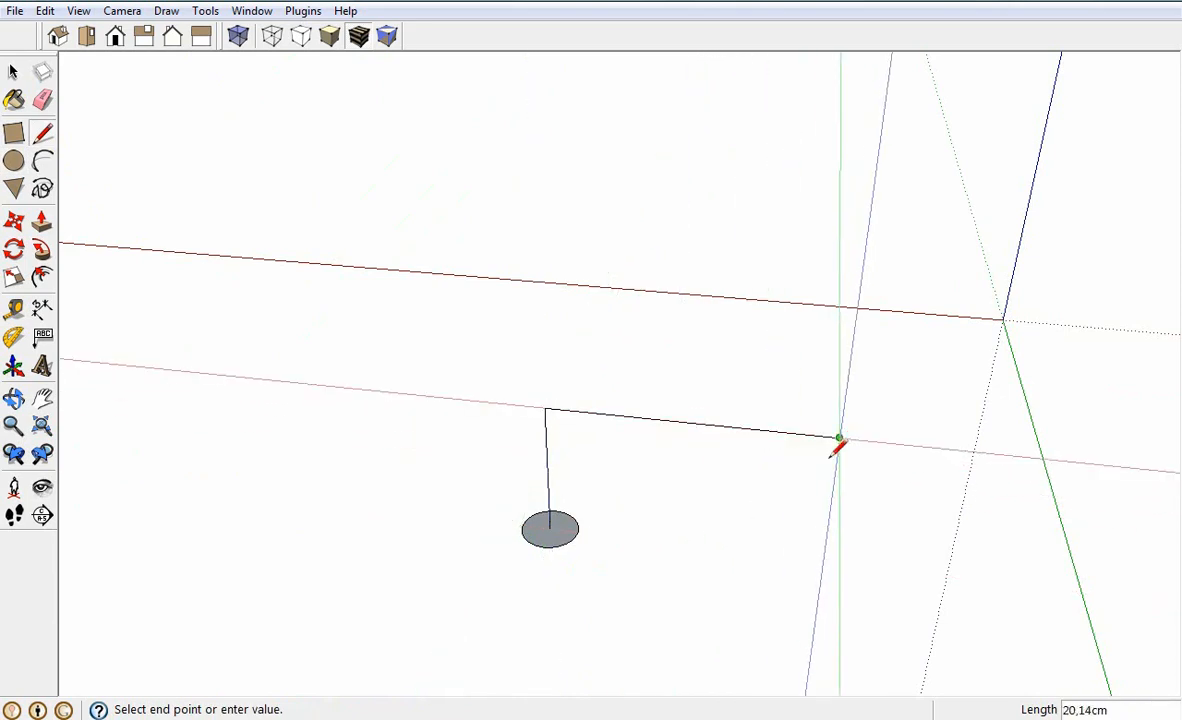
key("Escape")
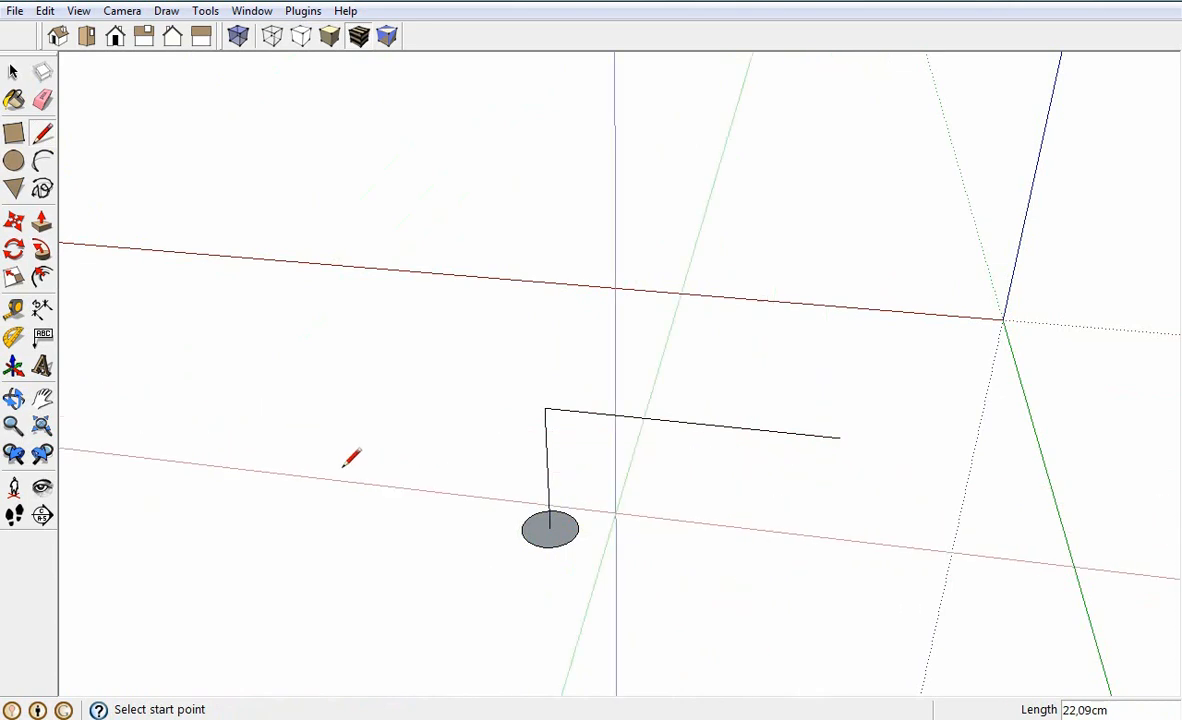
Step: Select both connected lines as the path, sweep the circle along them with Follow Me, and undo the sweep
left_click(14, 76)
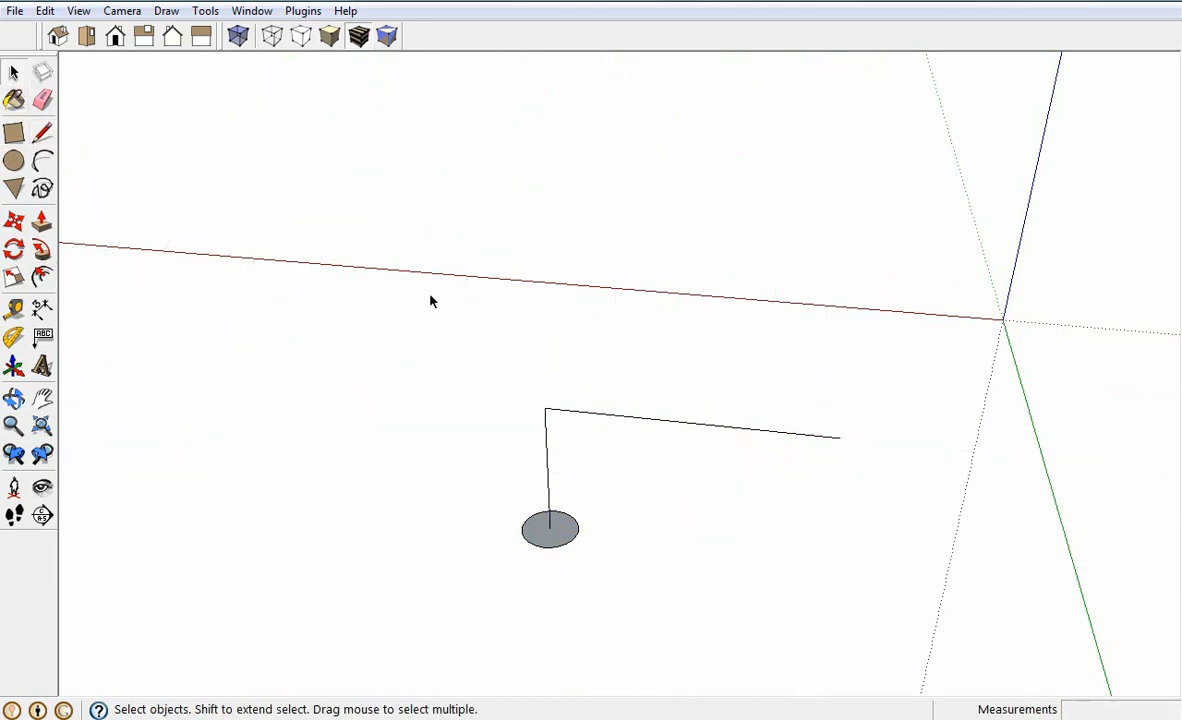
triple_click(547, 452)
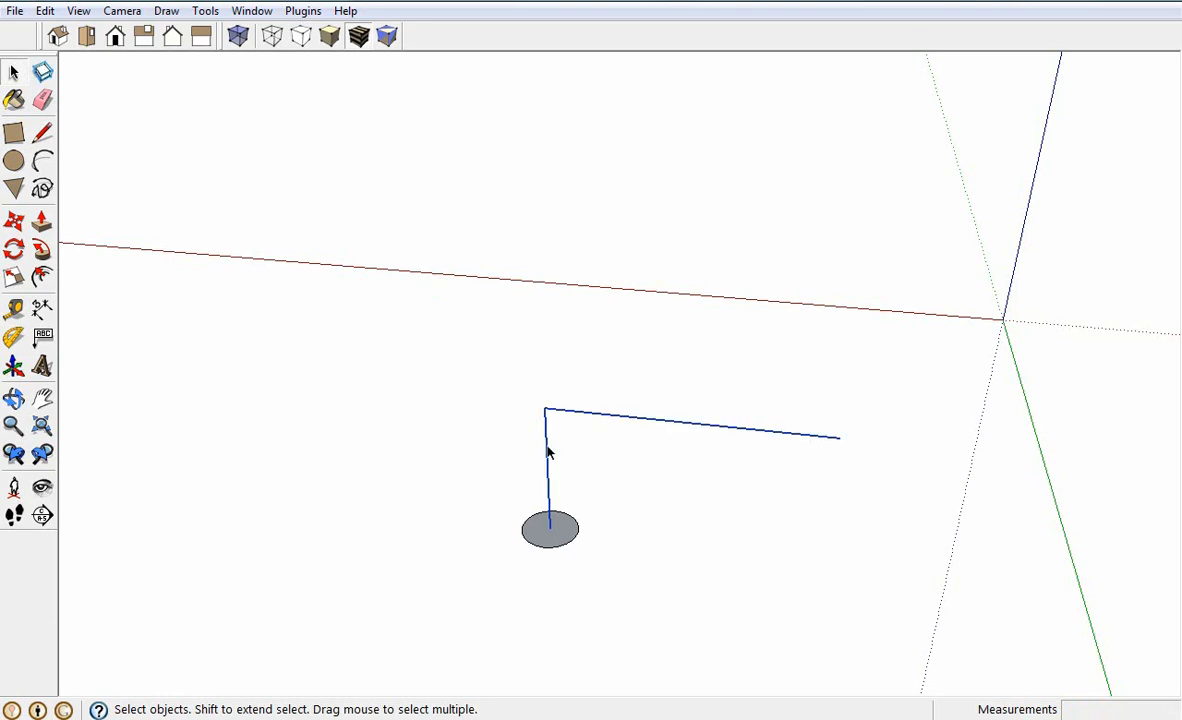
left_click(44, 249)
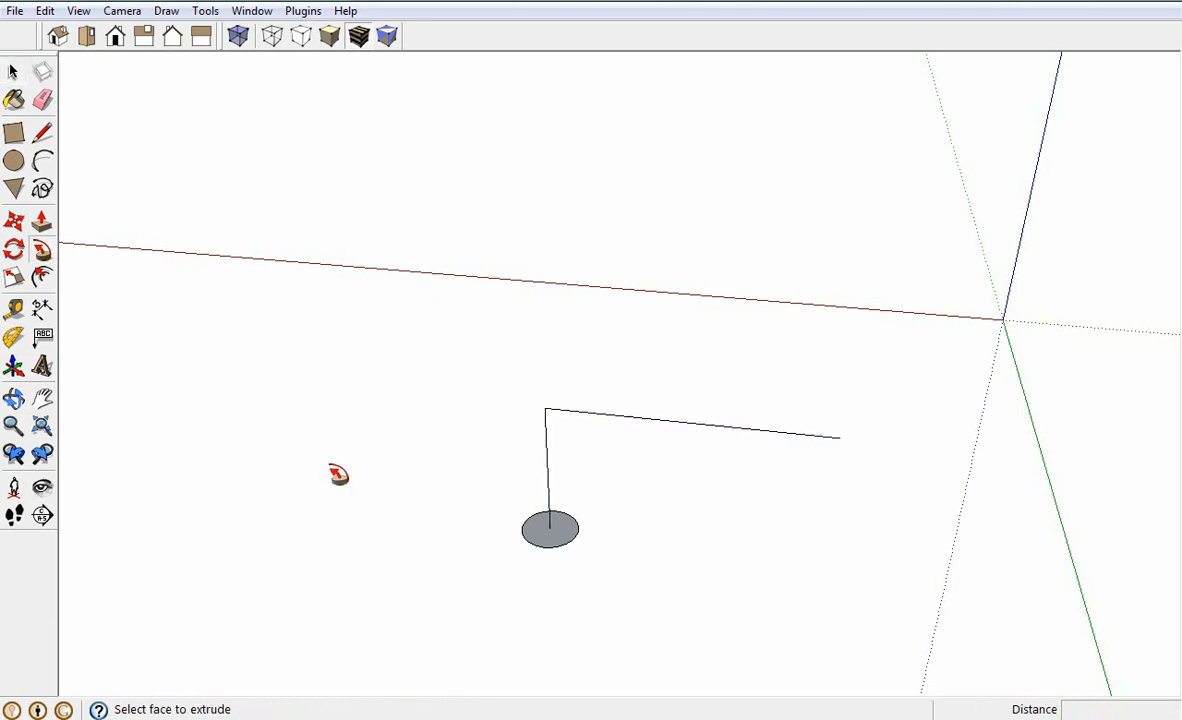
left_click(541, 545)
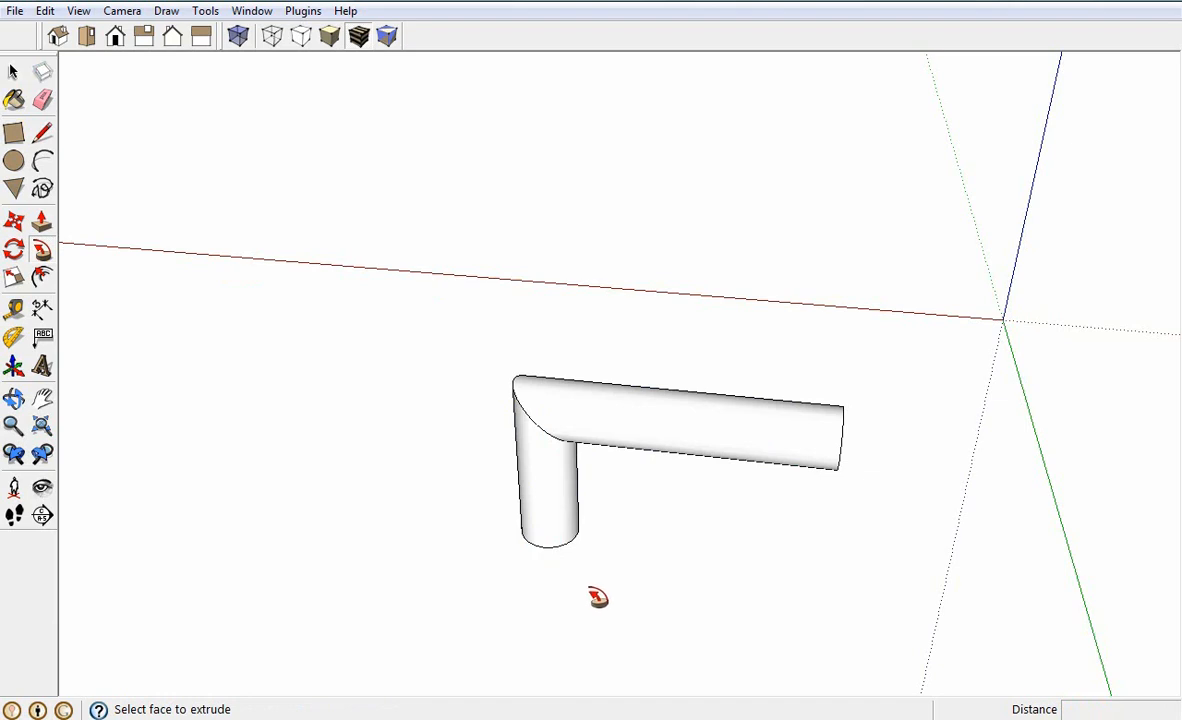
key("ctrl+z")
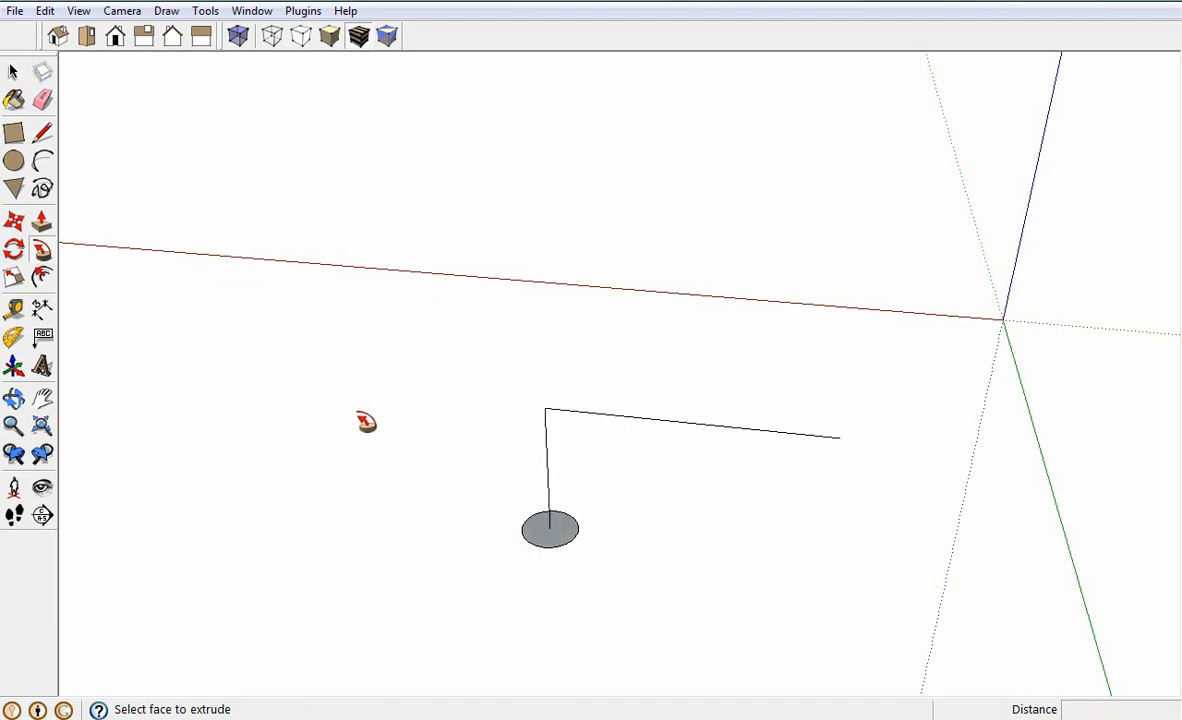
Step: Extrude the circle into an L-shaped pipe by guiding it manually along the two lines with Follow Me
left_click(557, 547)
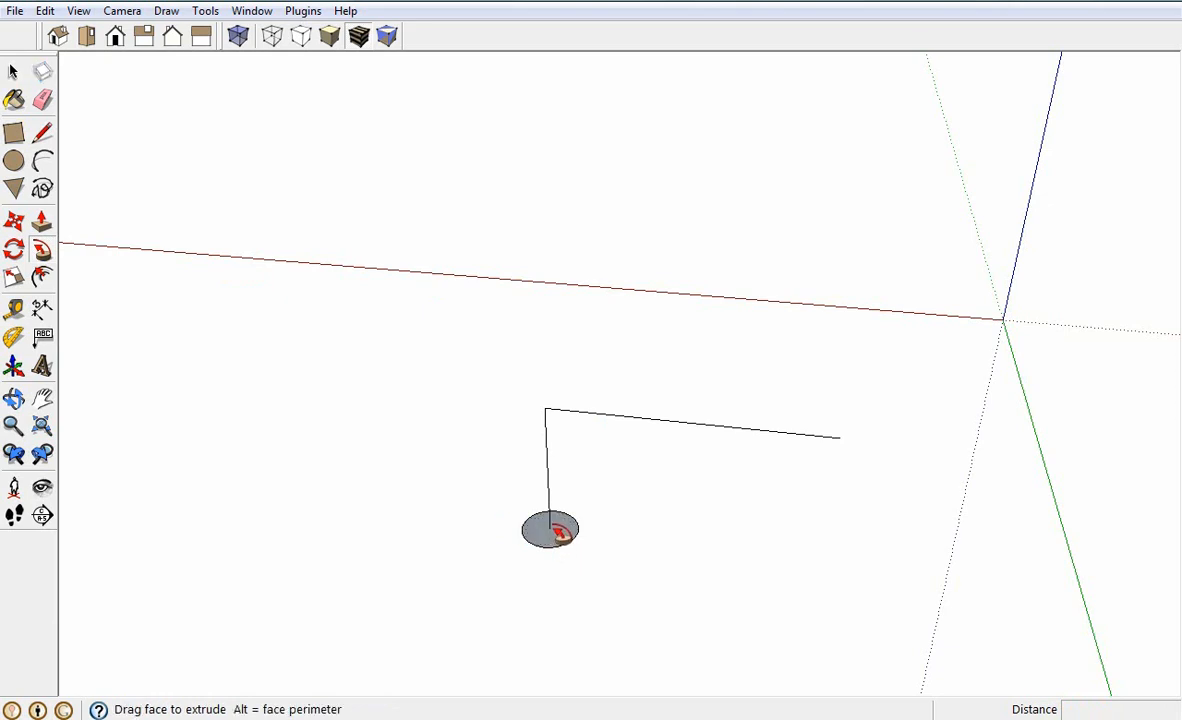
left_click_drag(558, 527, 845, 452)
mouse_move(921, 538)
middle_mouse_down()
mouse_move(673, 551)
mouse_move(364, 522)
mouse_move(1002, 543)
mouse_move(1016, 573)
mouse_move(940, 532)
middle_mouse_up()
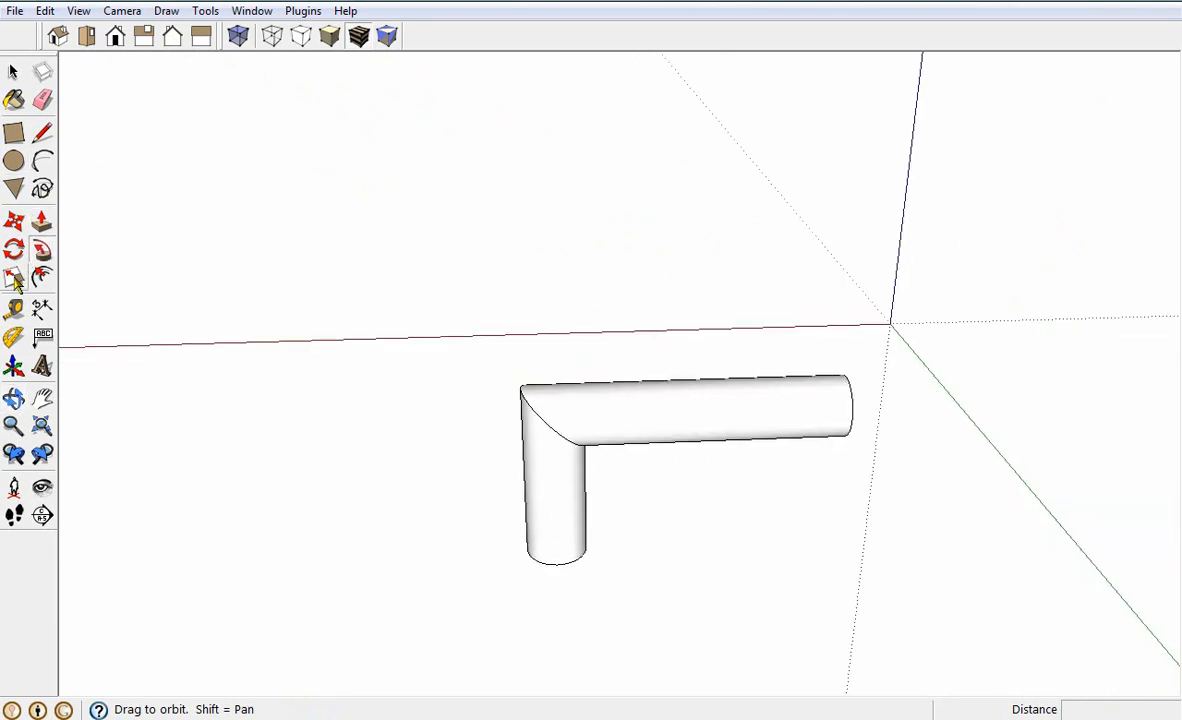
Step: Select the entire L-shaped pipe and scale it along the green axis by a factor of 3.00
left_click(14, 280)
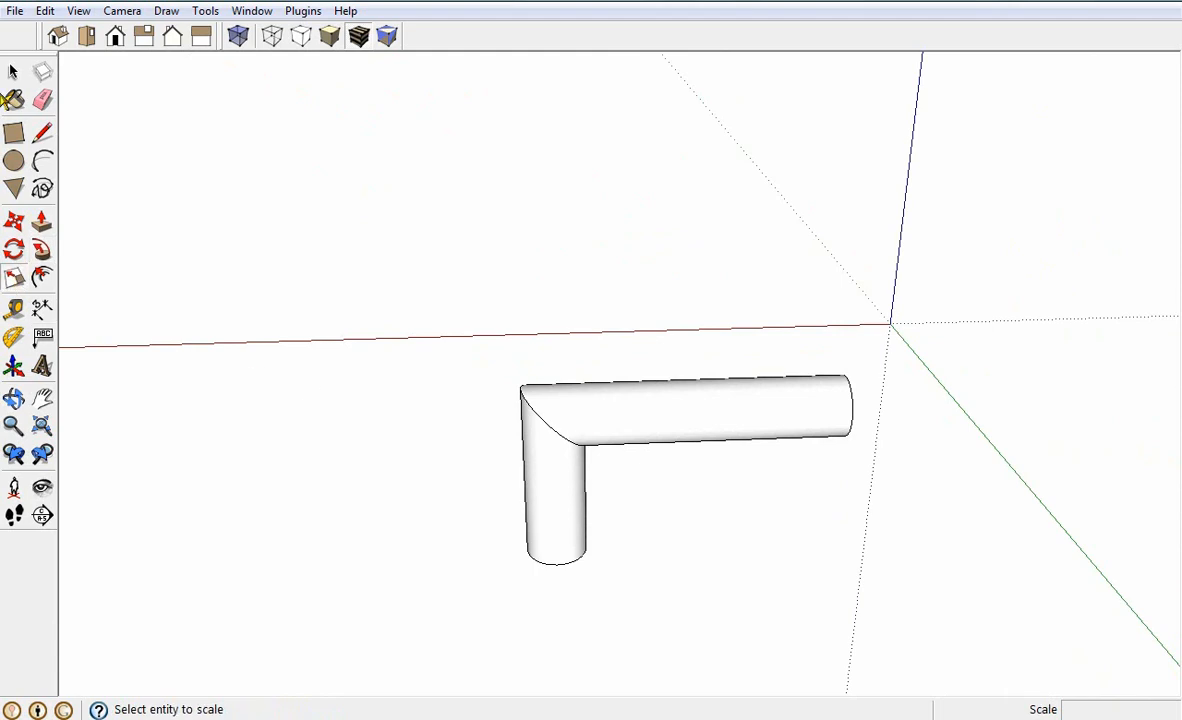
left_click(10, 72)
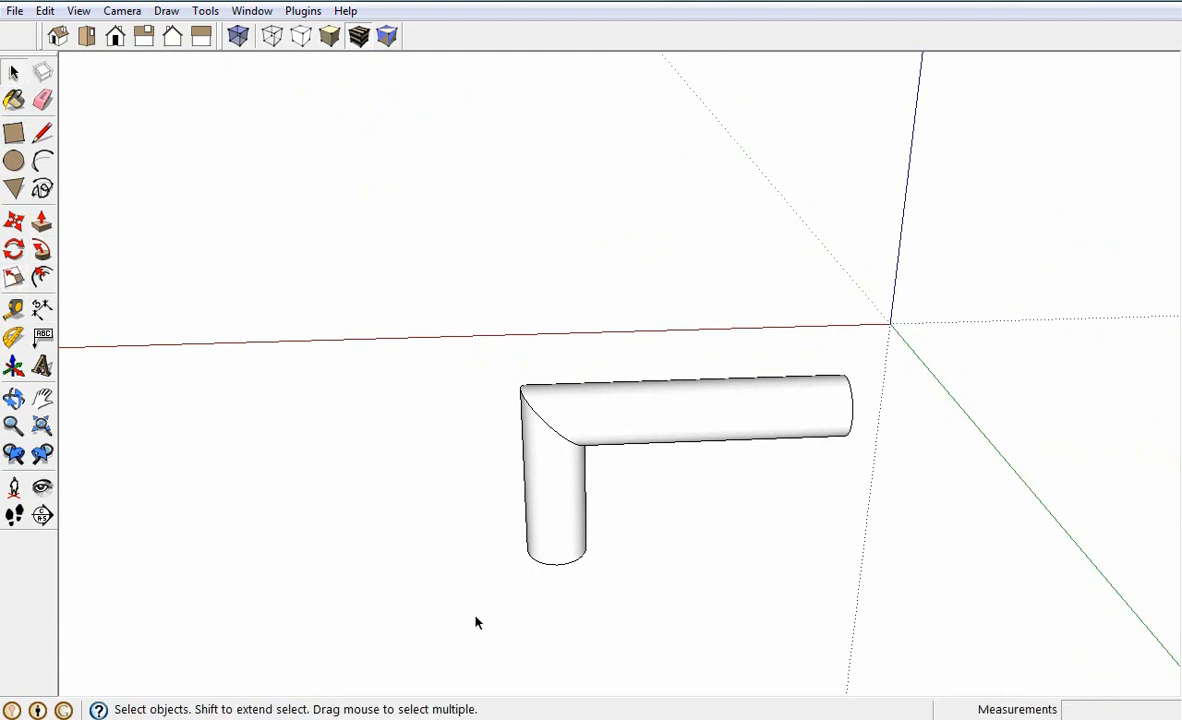
key("ctrl+a")
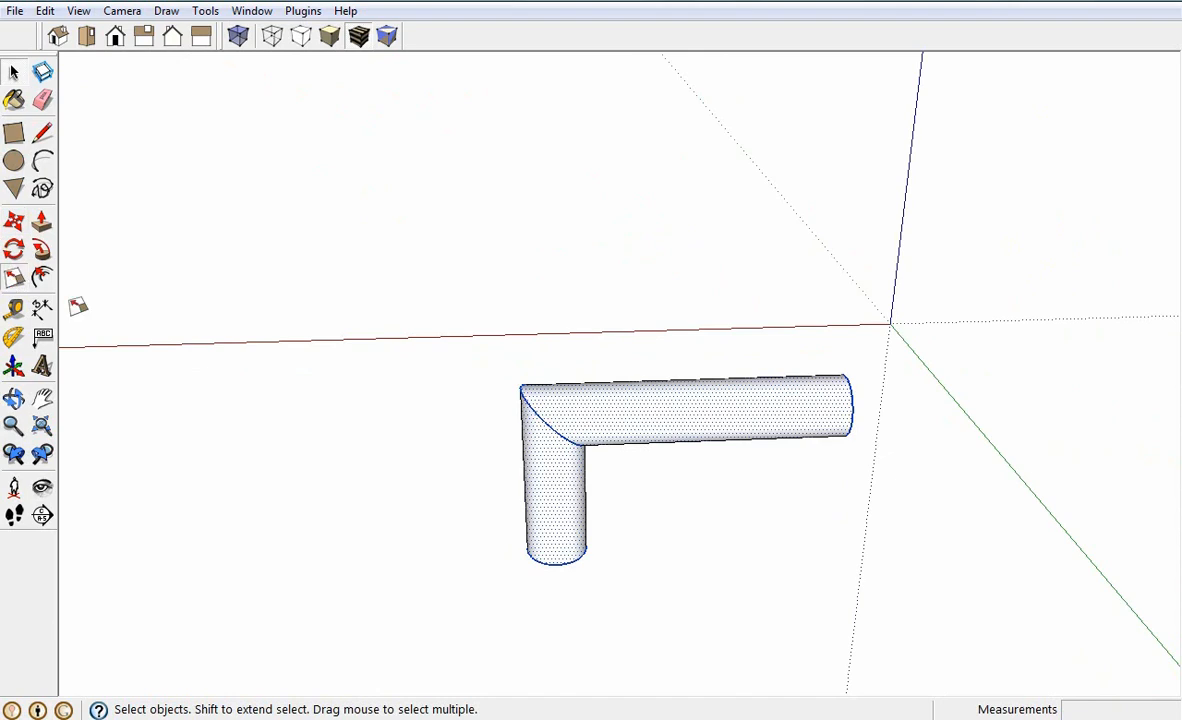
key("s")
key("o")
left_click_drag(781, 525, 1024, 546)
key("s")
left_click_drag(703, 432, 809, 471)
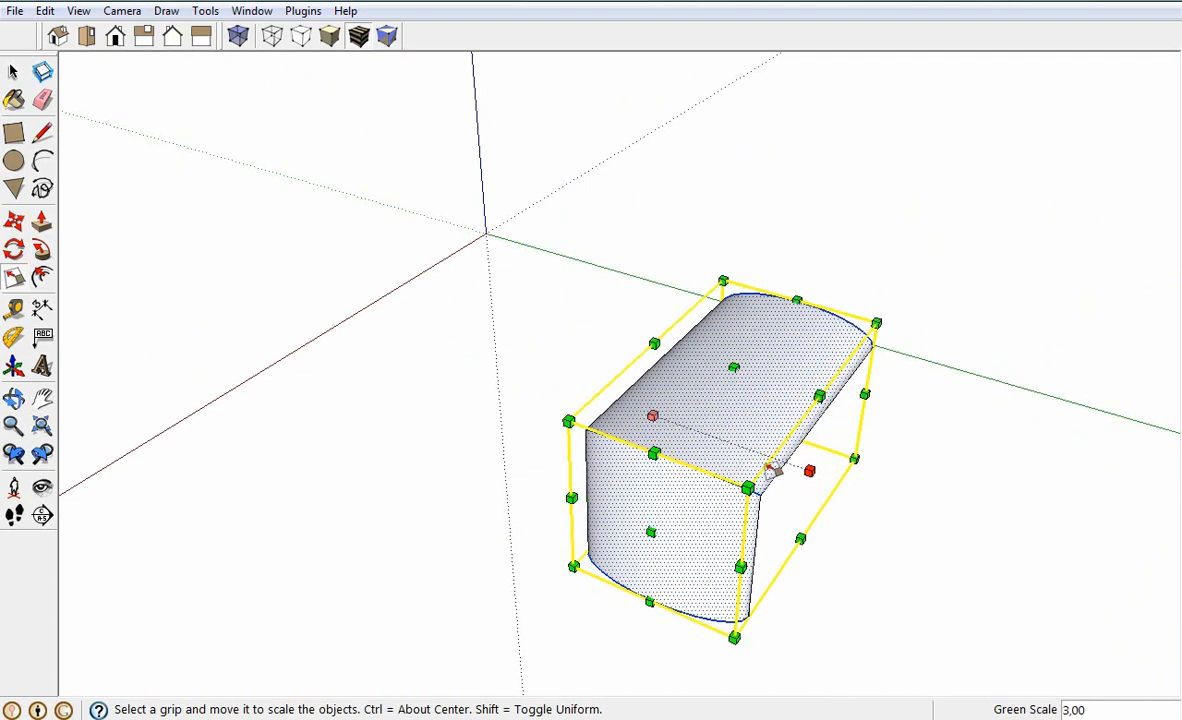
Step: Scale the pipe down in height along the blue axis and stretch it lengthwise along the red axis
left_click_drag(734, 368, 728, 450)
middle_click_drag(852, 509, 733, 513)
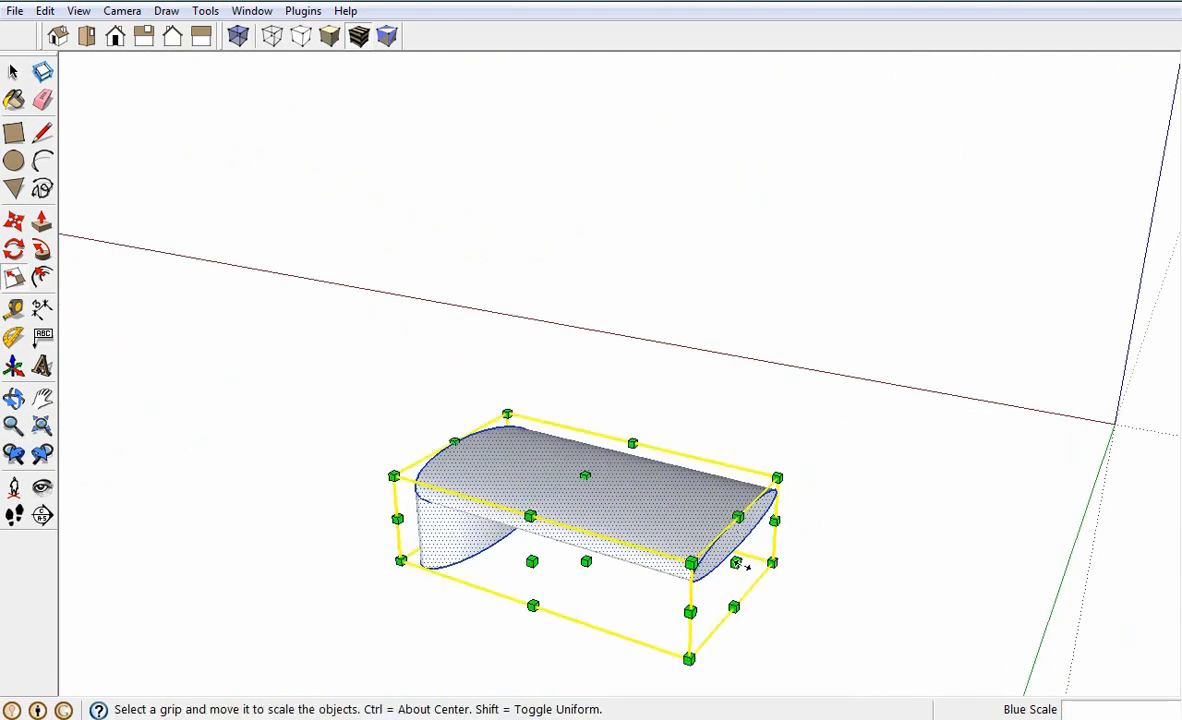
left_click_drag(740, 563, 892, 606)
Step: Mirror the pipe along the red axis by scaling it from its end through the opposite side with a factor of -1
middle_click_drag(850, 520, 825, 458)
scroll(825, 458, "down", 2)
middle_click_drag(745, 585, 1158, 662)
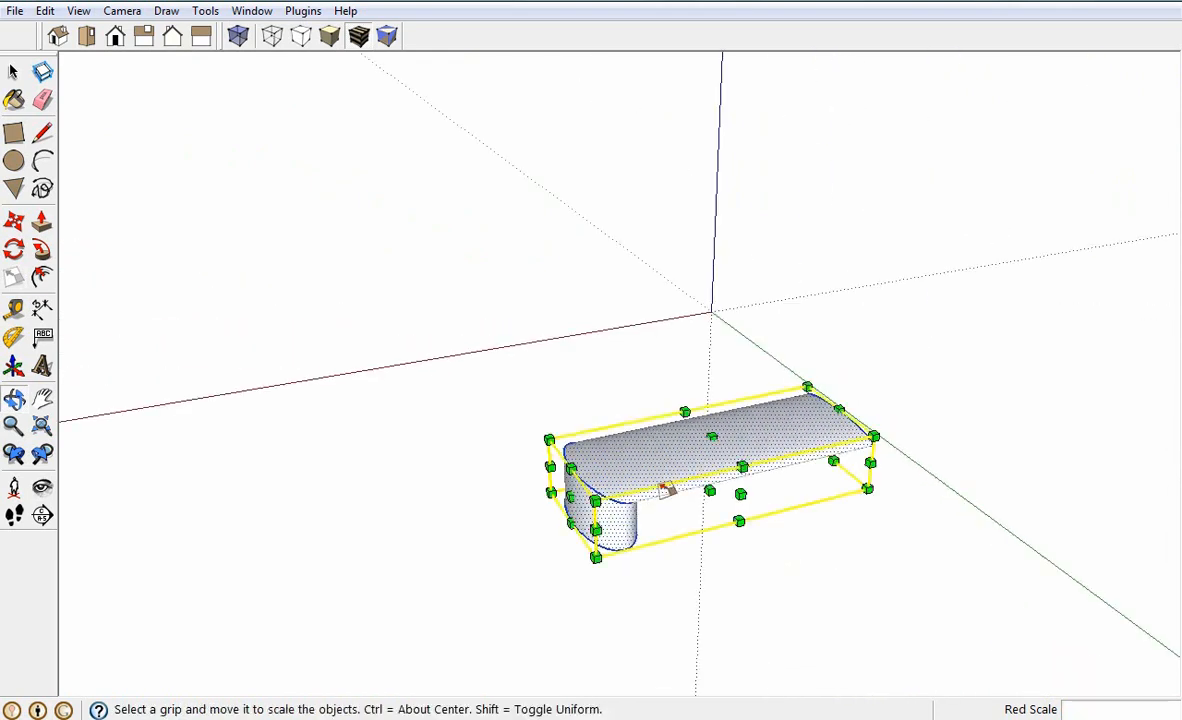
scroll(646, 463, "up", 3)
middle_click_drag(885, 590, 541, 507)
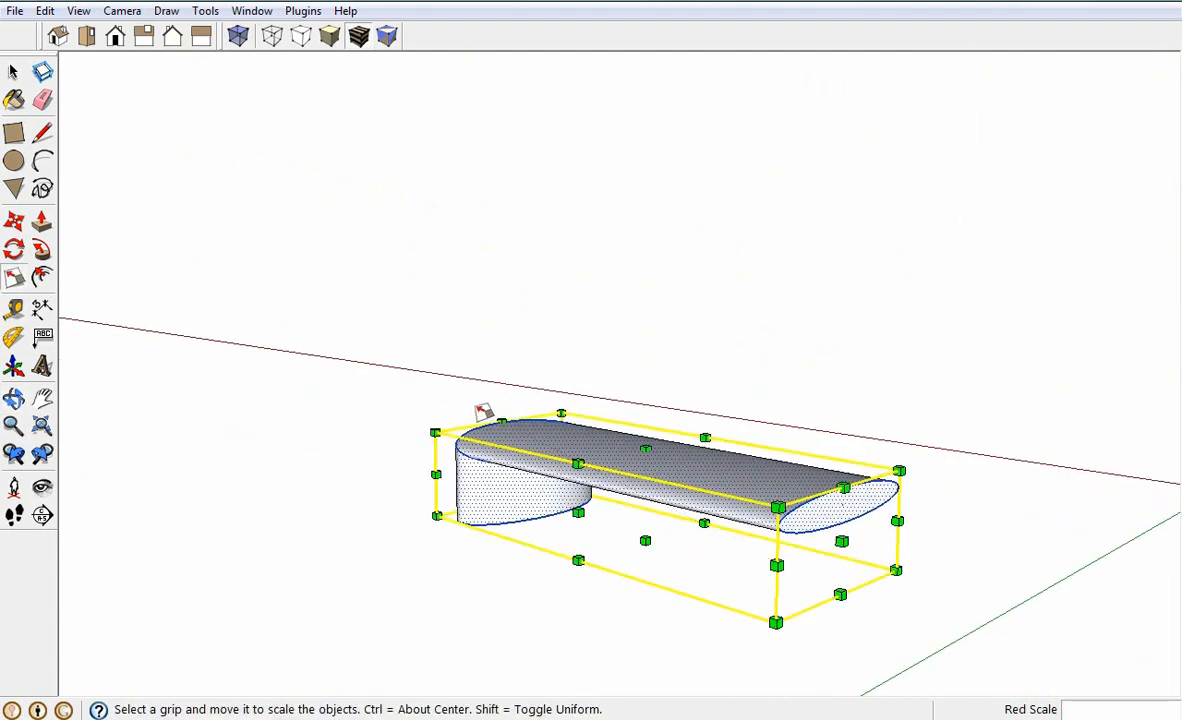
middle_click_drag(417, 491, 512, 590)
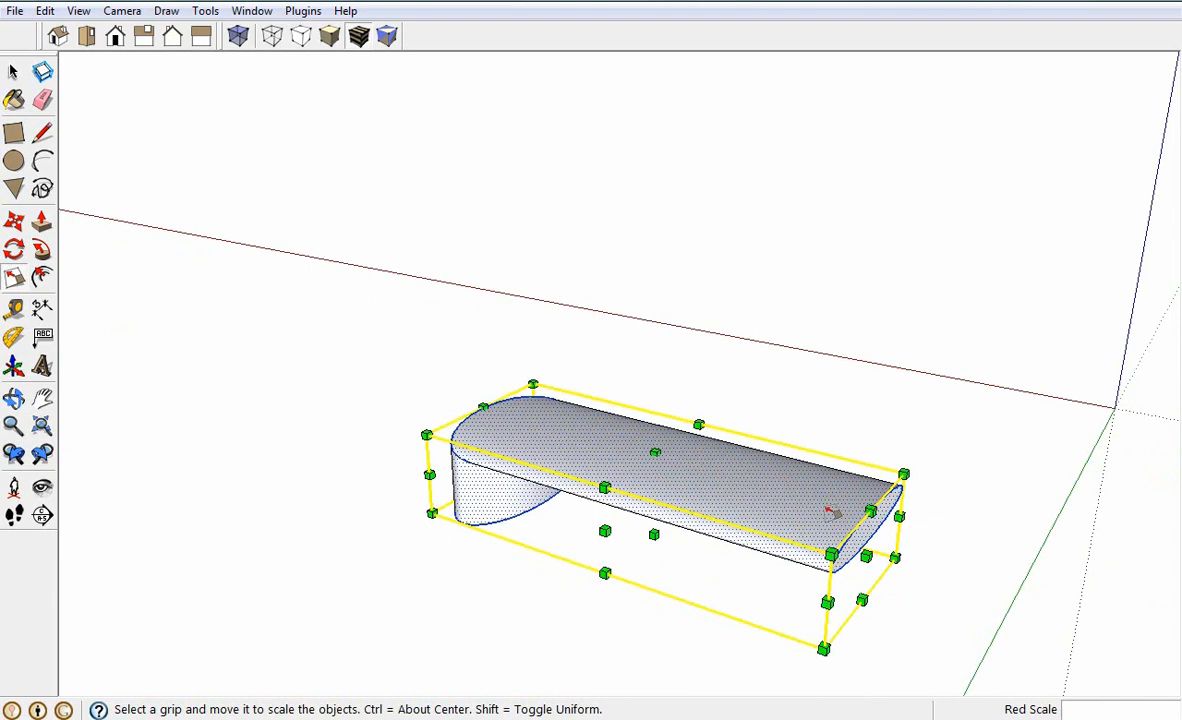
middle_click_drag(913, 609, 840, 532)
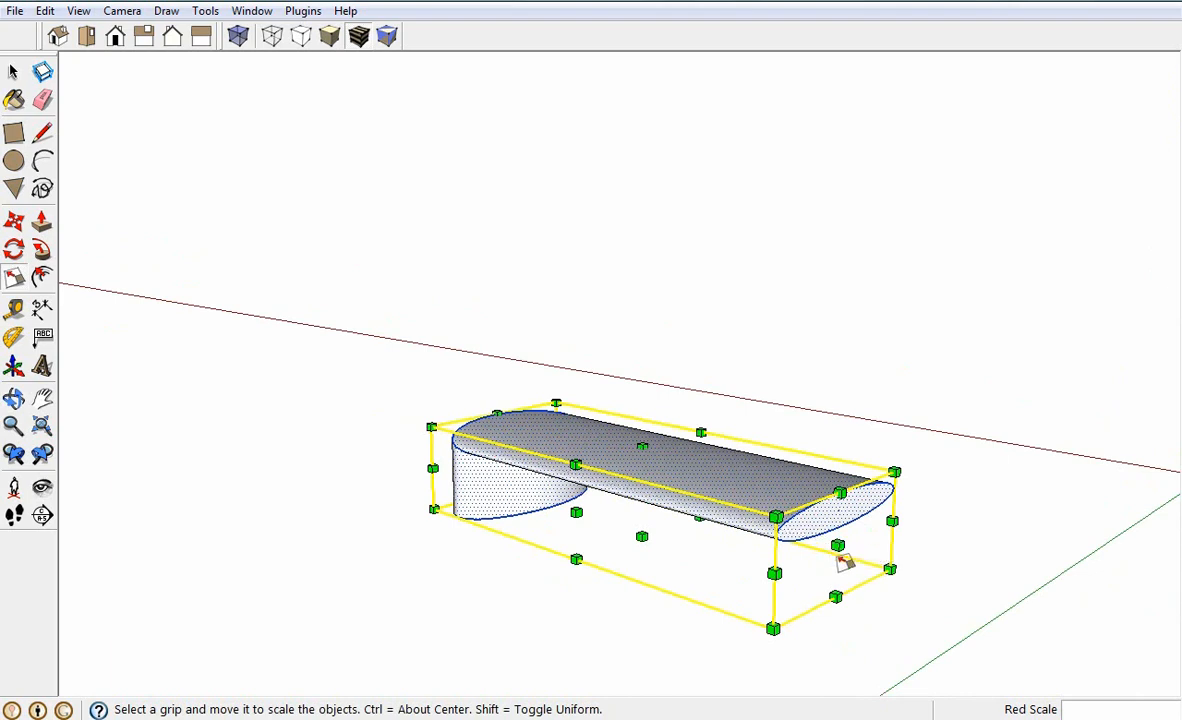
left_click_drag(838, 545, 346, 393)
middle_click_drag(350, 411, 826, 536)
left_click_drag(643, 483, 590, 472)
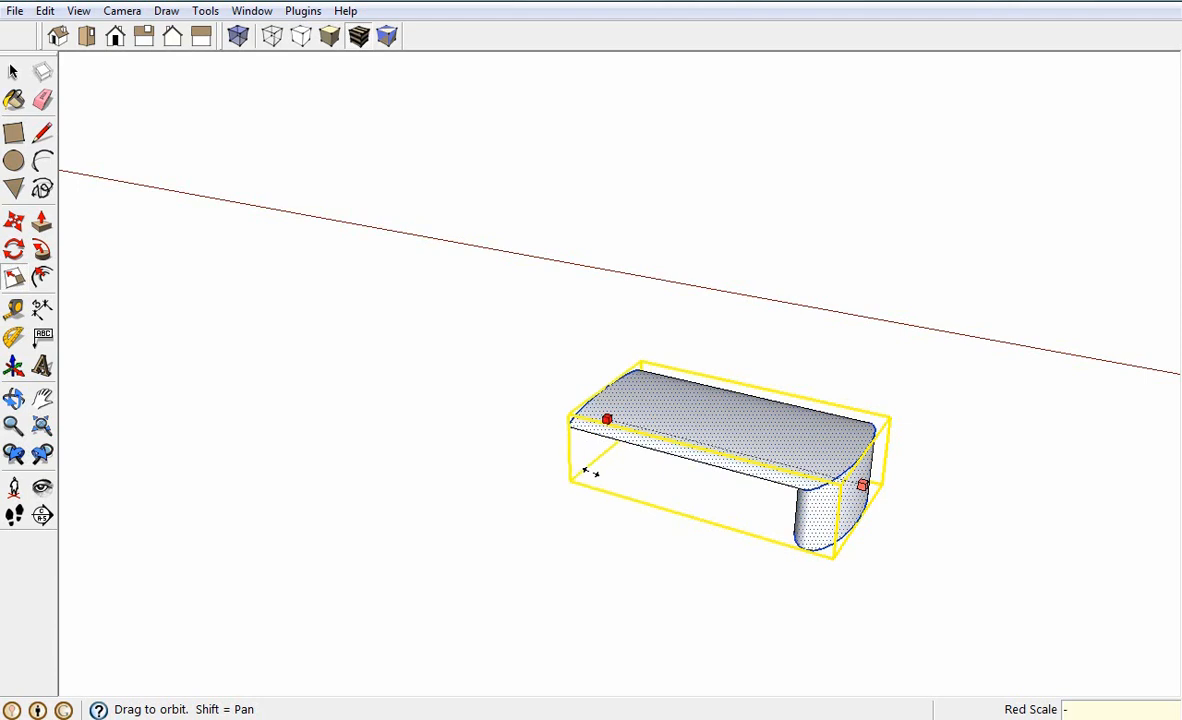
key("Return")
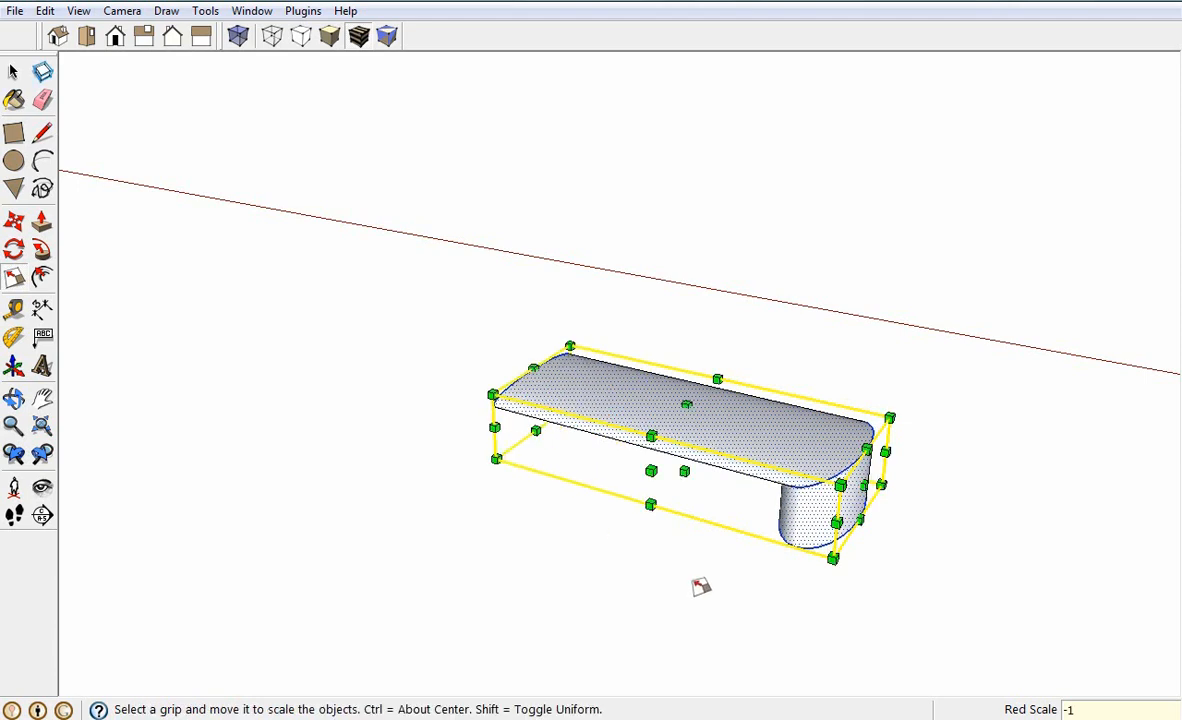
Step: Clear the pipe from the model and draw a rectangle about 686 by 240 cm on the ground
middle_click_drag(649, 588, 700, 560)
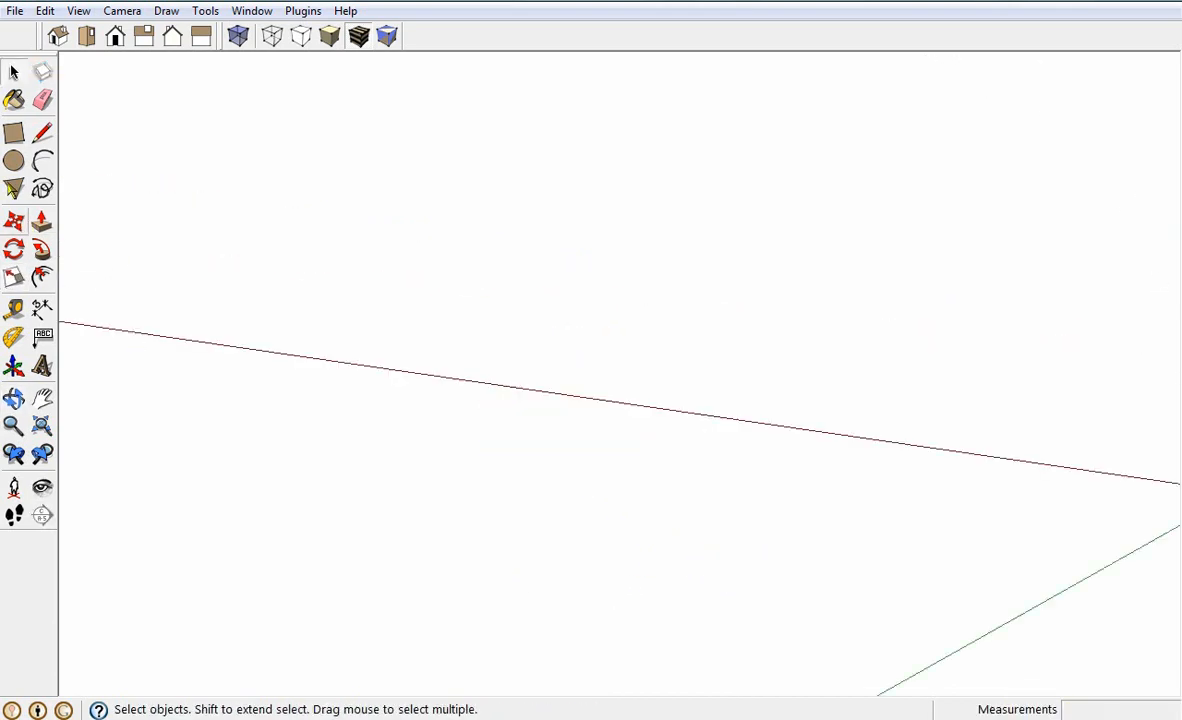
left_click(14, 133)
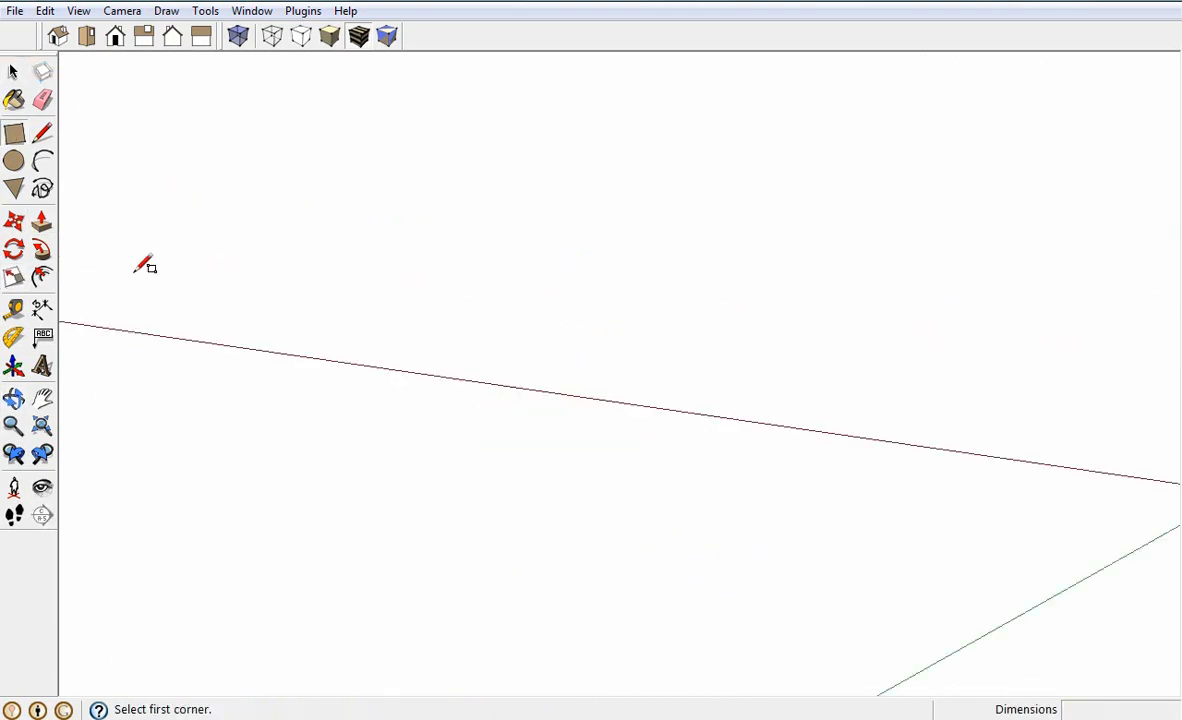
left_click(365, 482)
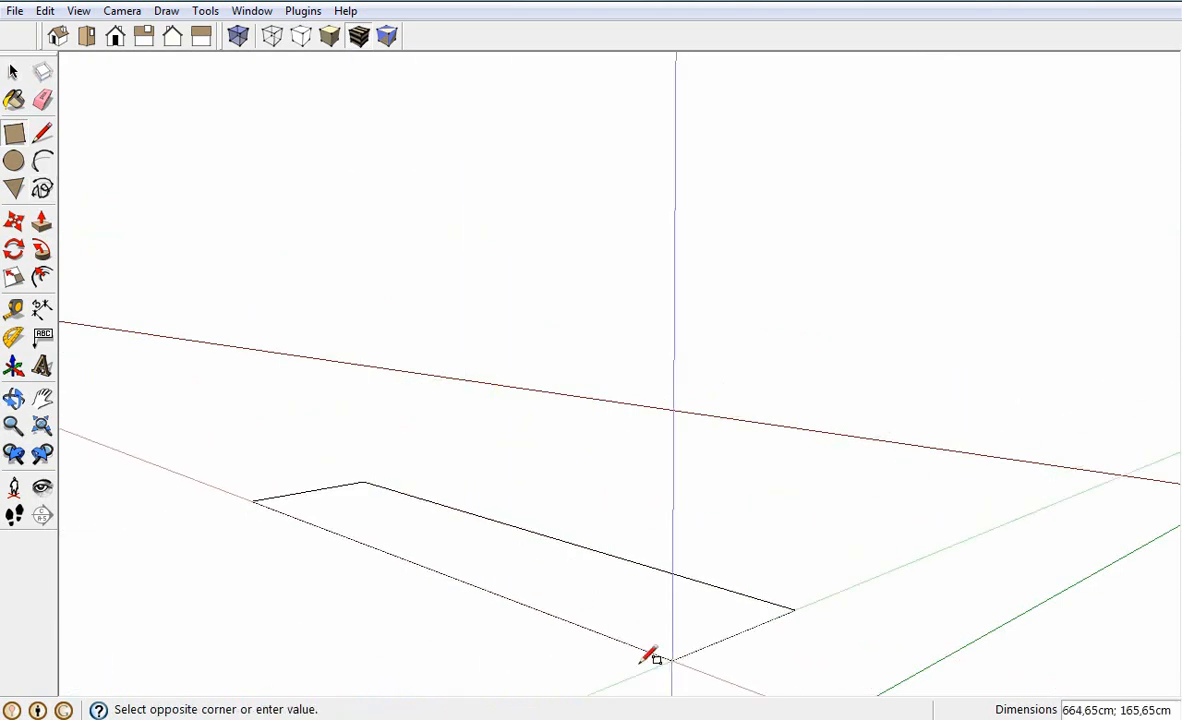
left_click(558, 667)
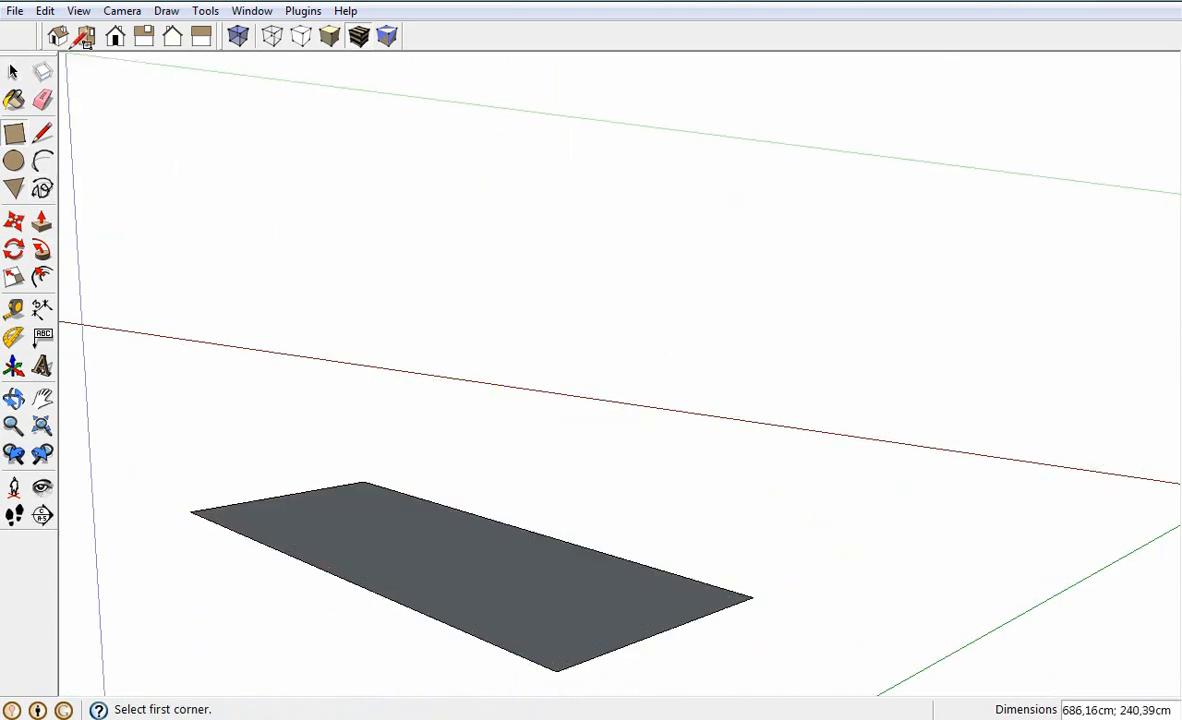
Step: In the top view, offset the rectangle's outline inward for a narrow border, and offset the inner outline inward again for a wider border
left_click(87, 36)
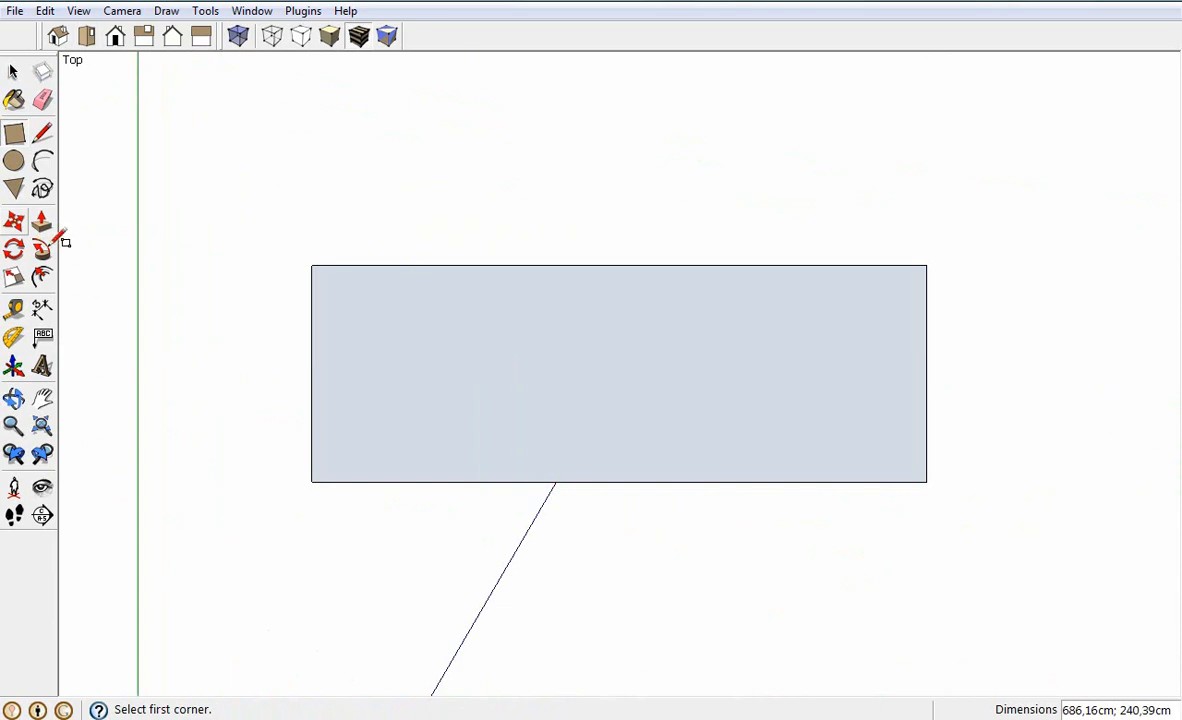
left_click(42, 277)
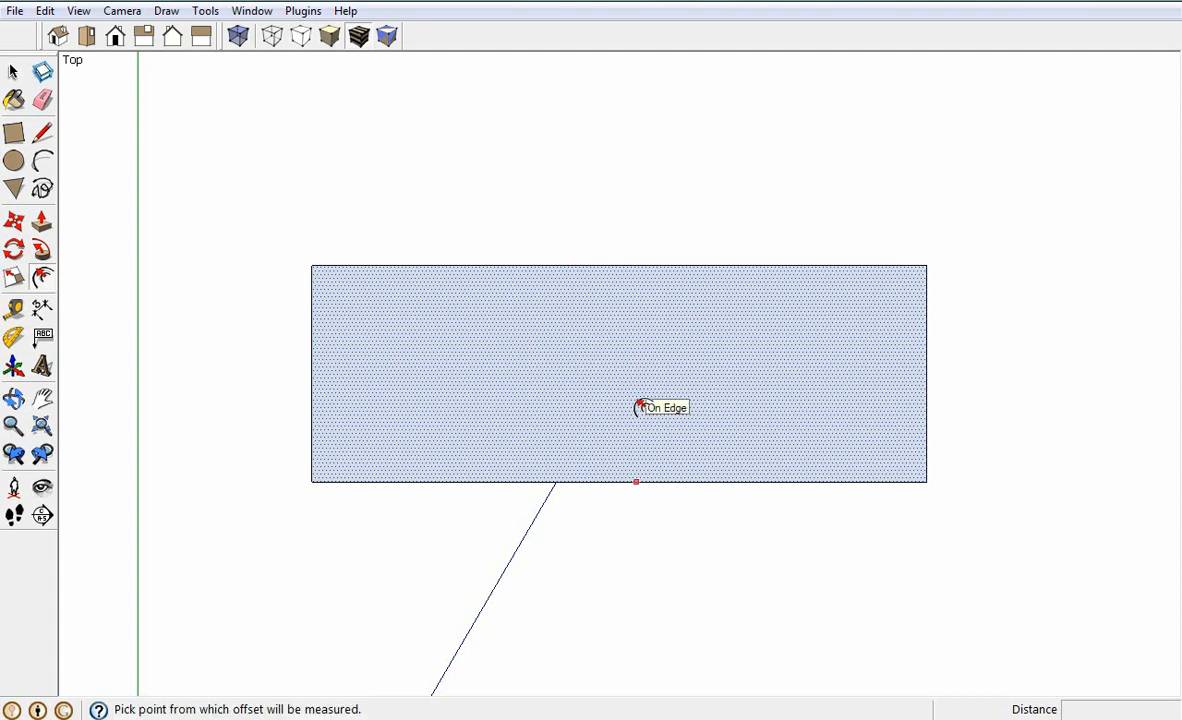
left_click(638, 399)
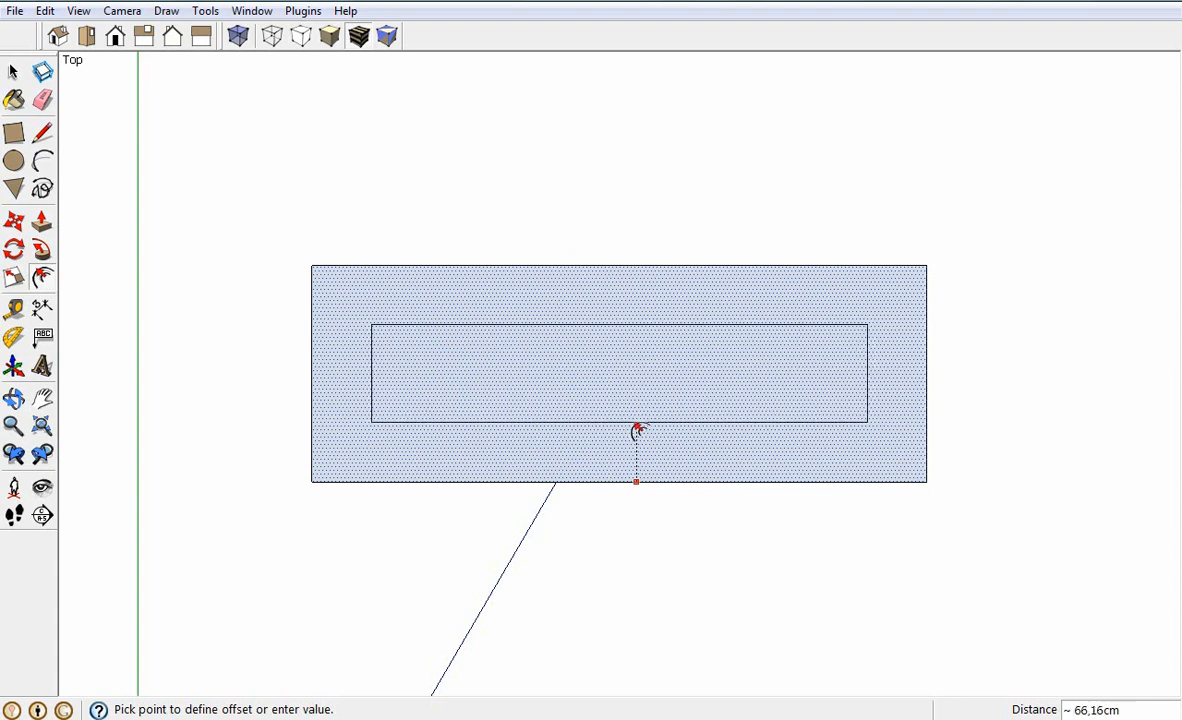
type("0")
key("Return")
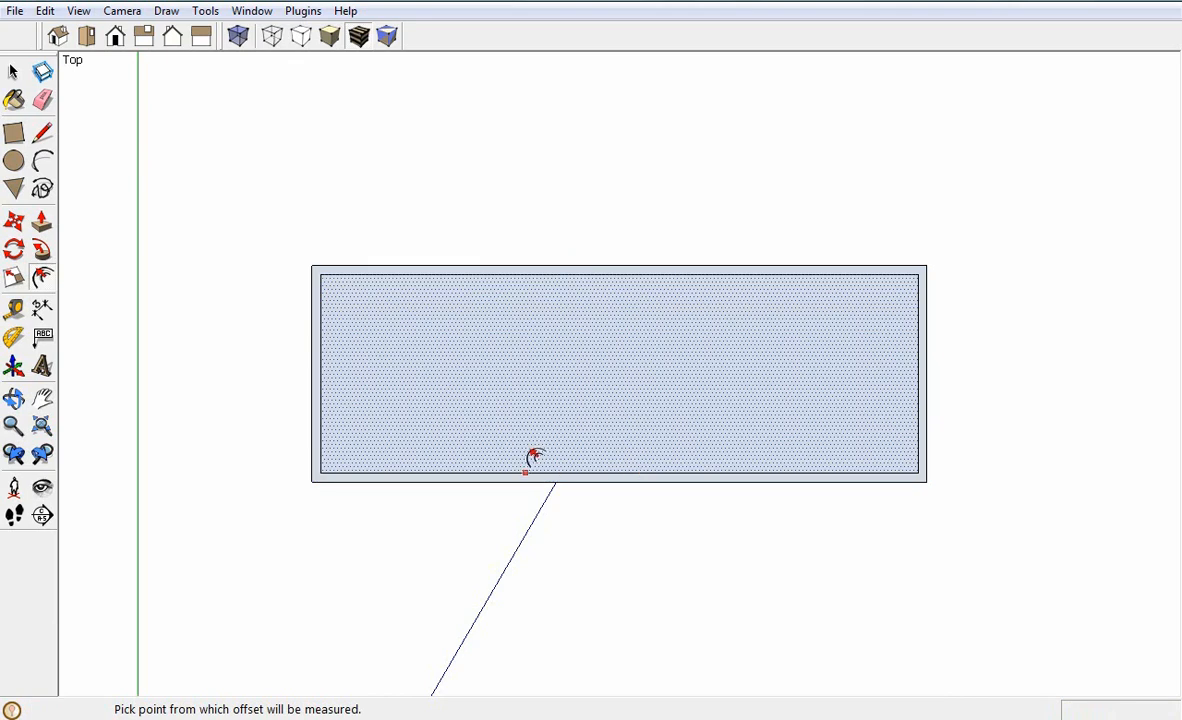
left_click(562, 430)
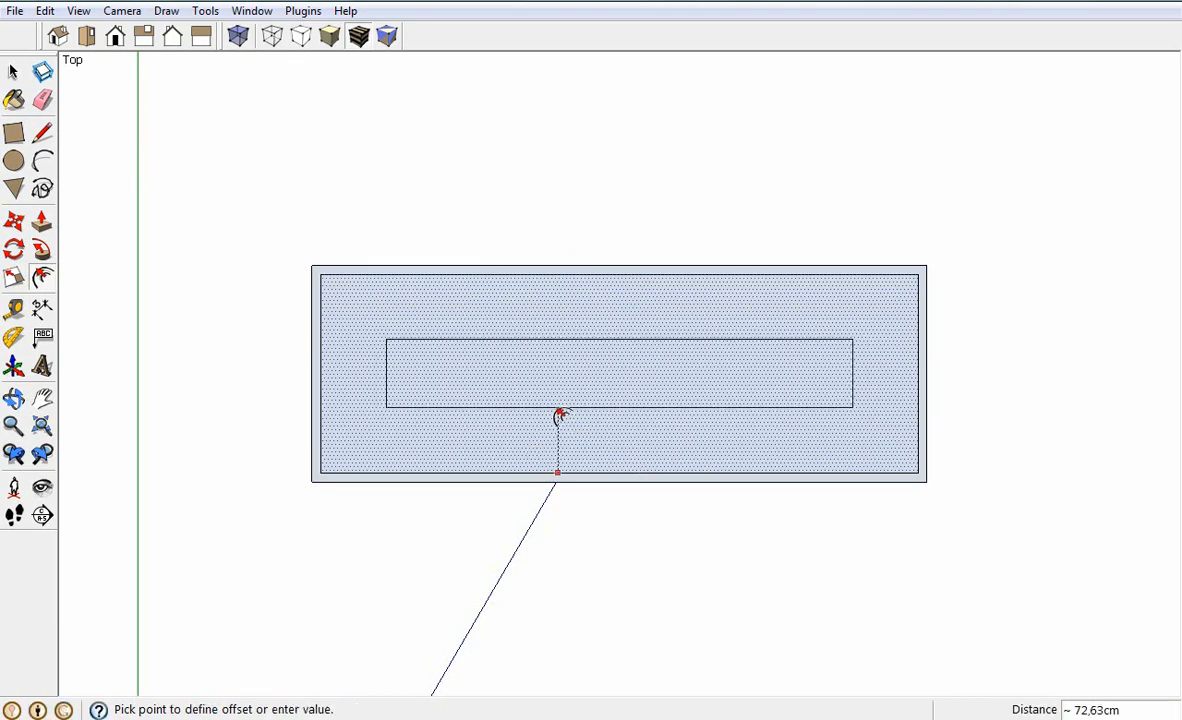
key("Return")
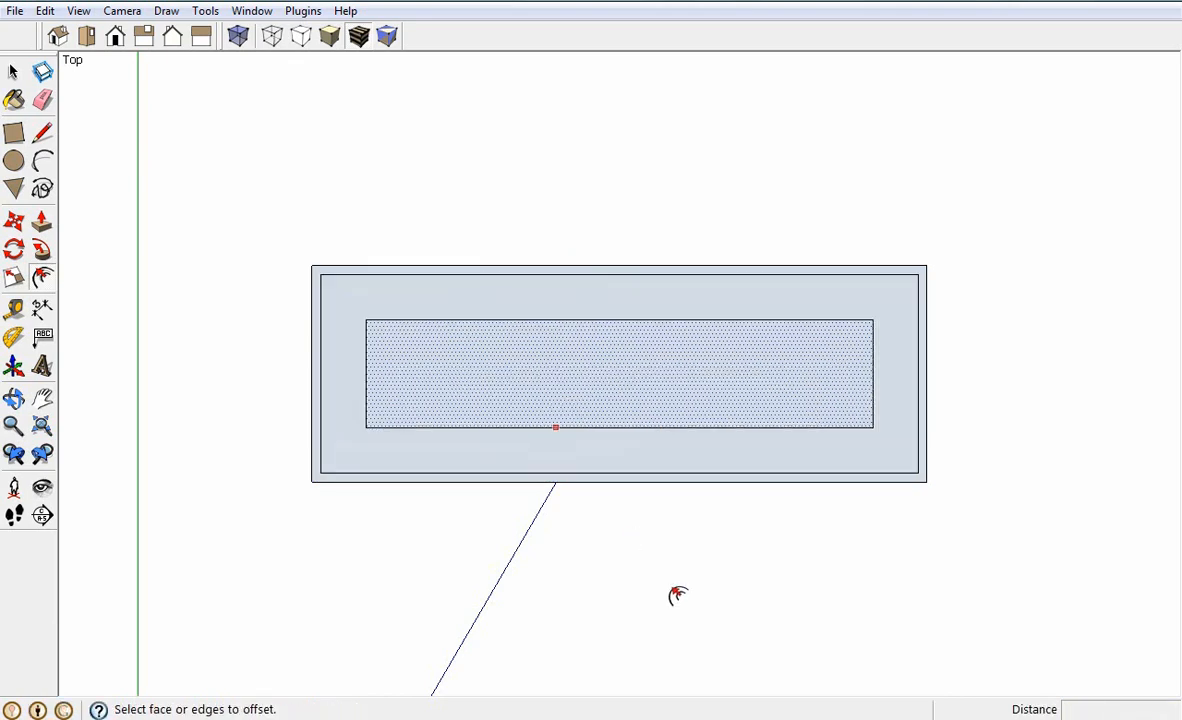